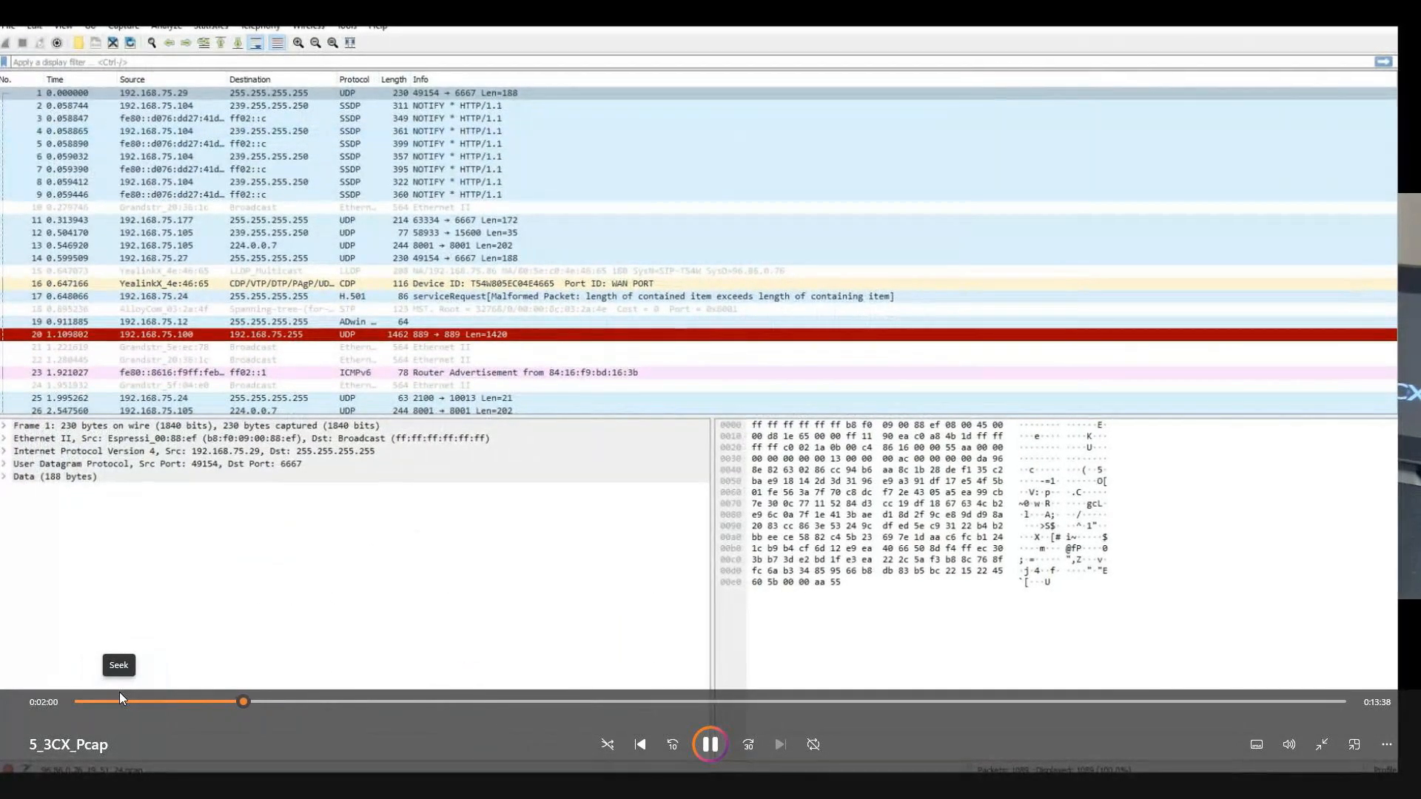
- Play the 5_3CX_Pcap recording up to the VoIP call list of 96.86.0.76_19_51_24.pcap and pause it there
key("space")
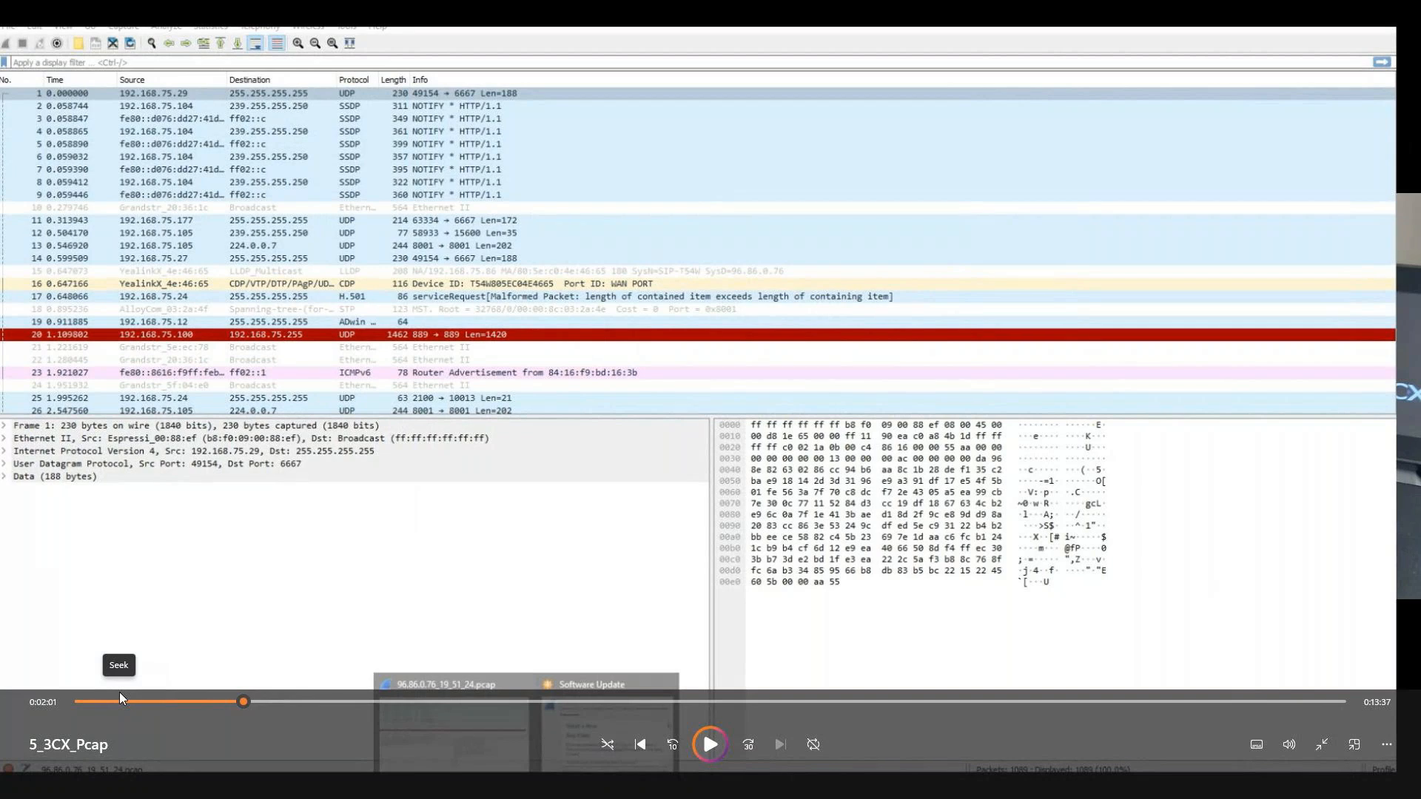
key("space")
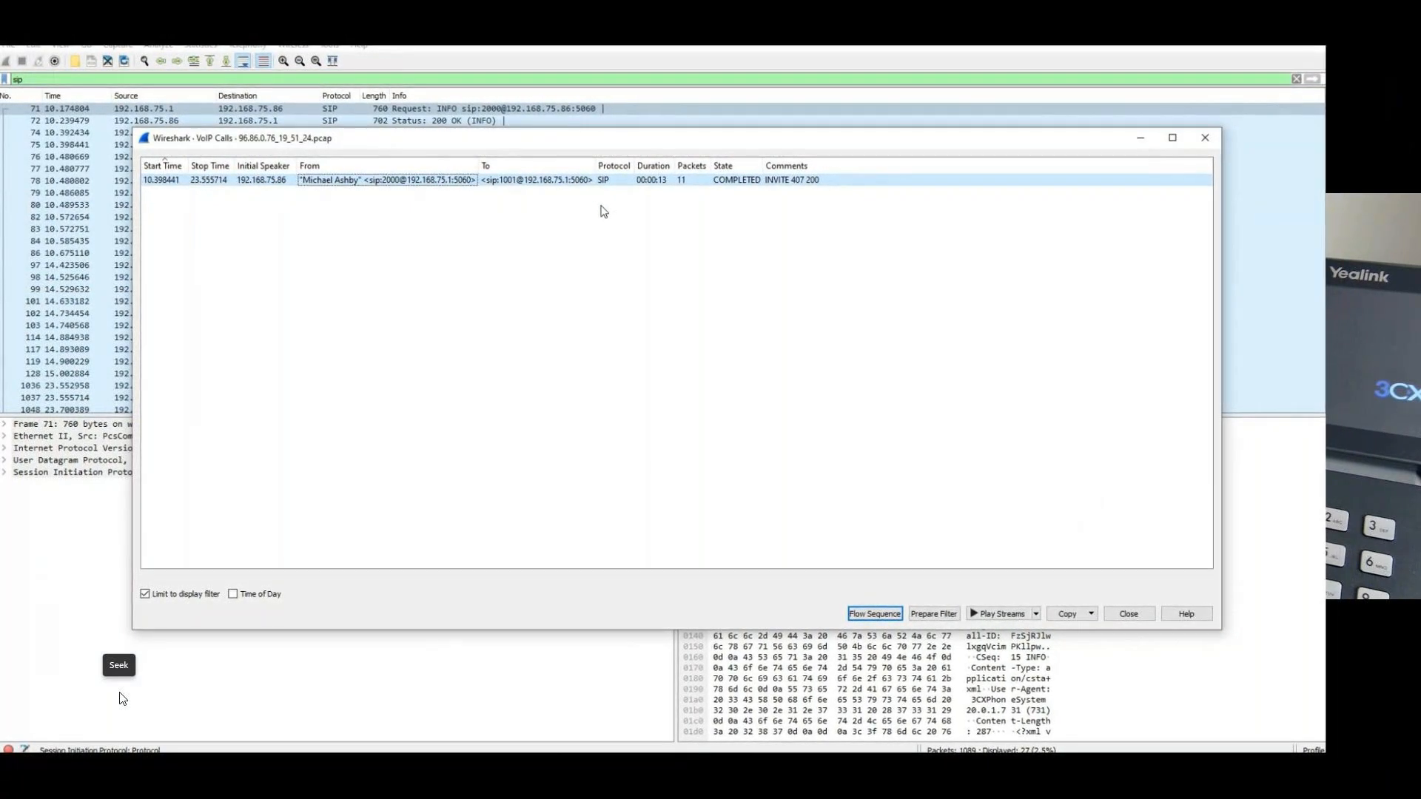
key("space")
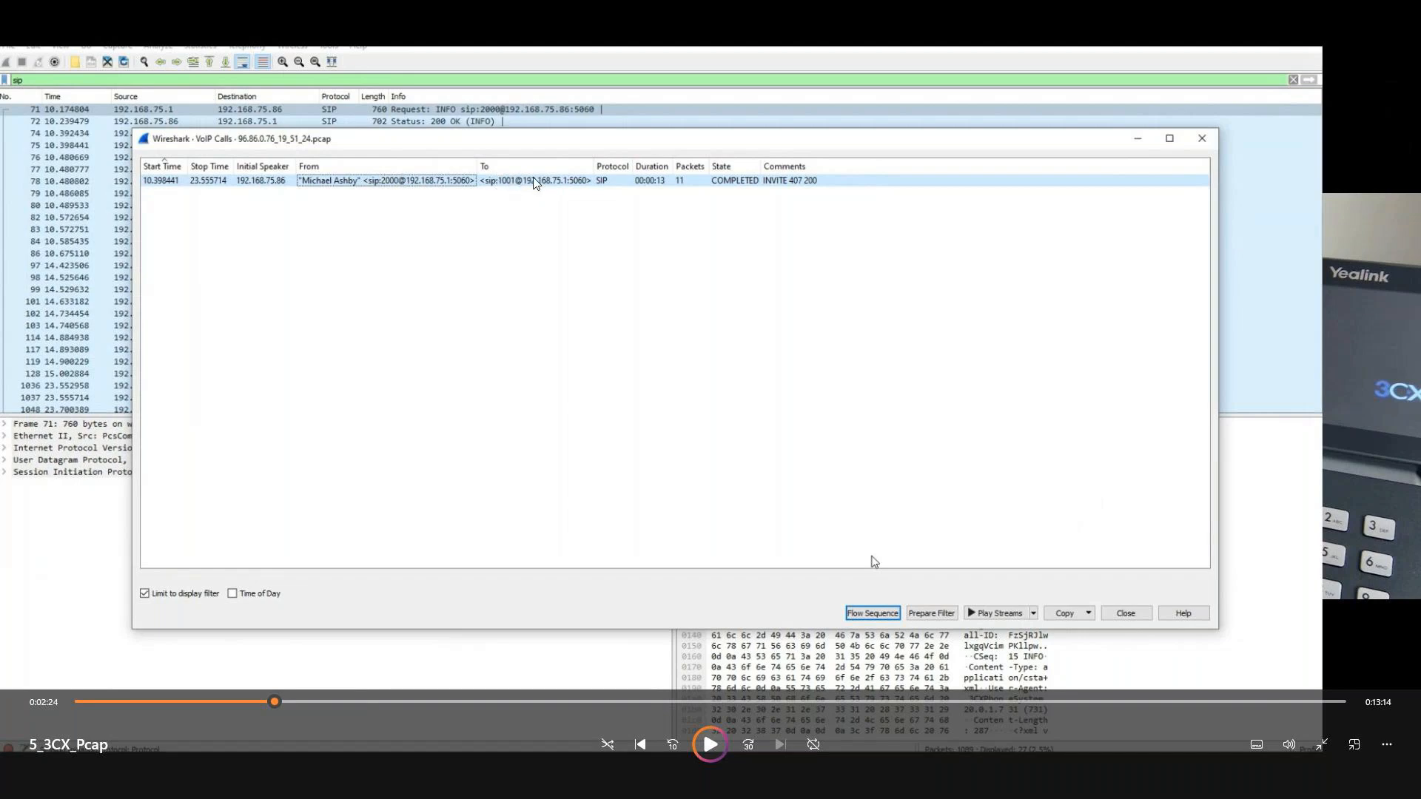
- Play and pause through the flow sequence to examine the SIP messages between 192.168.75.86 and 192.168.75.1
key("space")
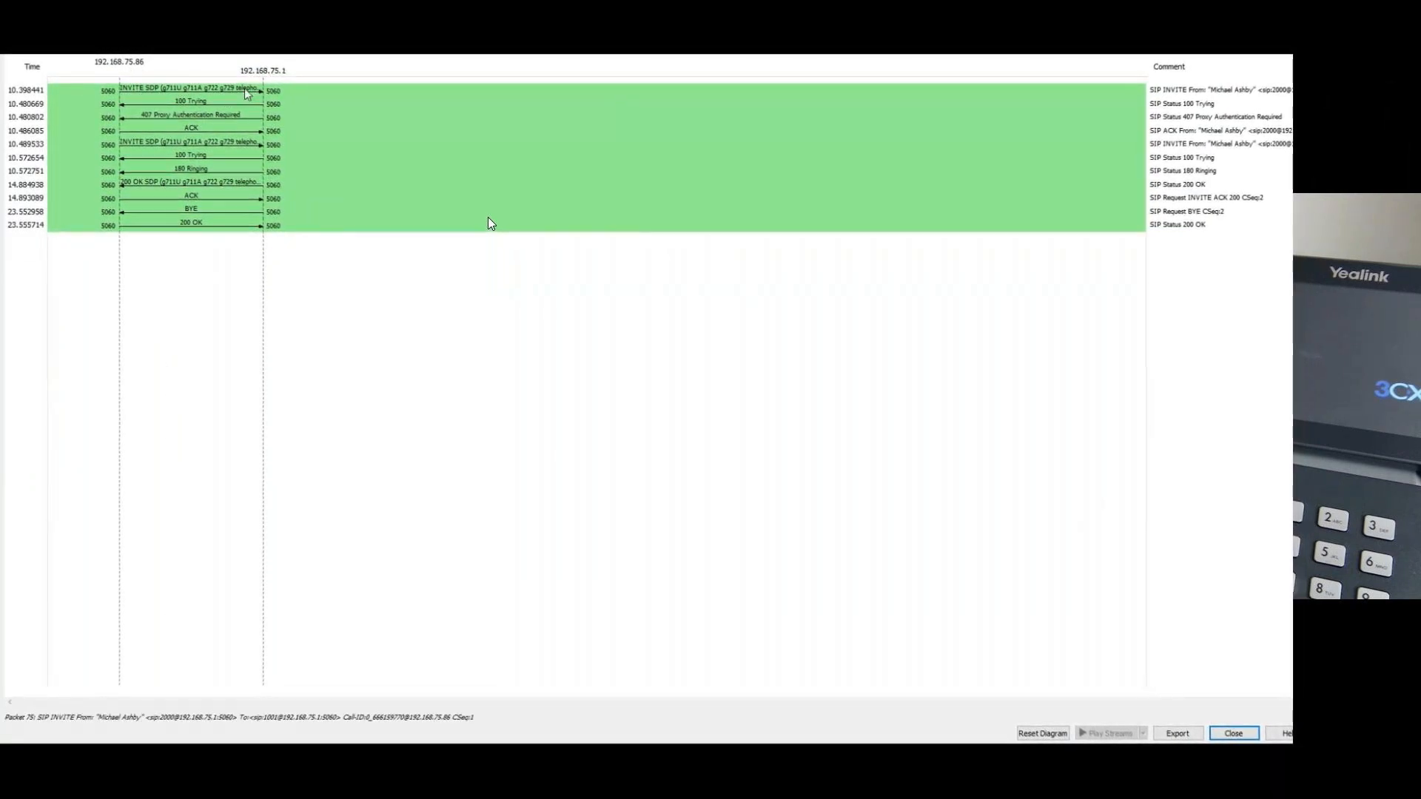
key("space")
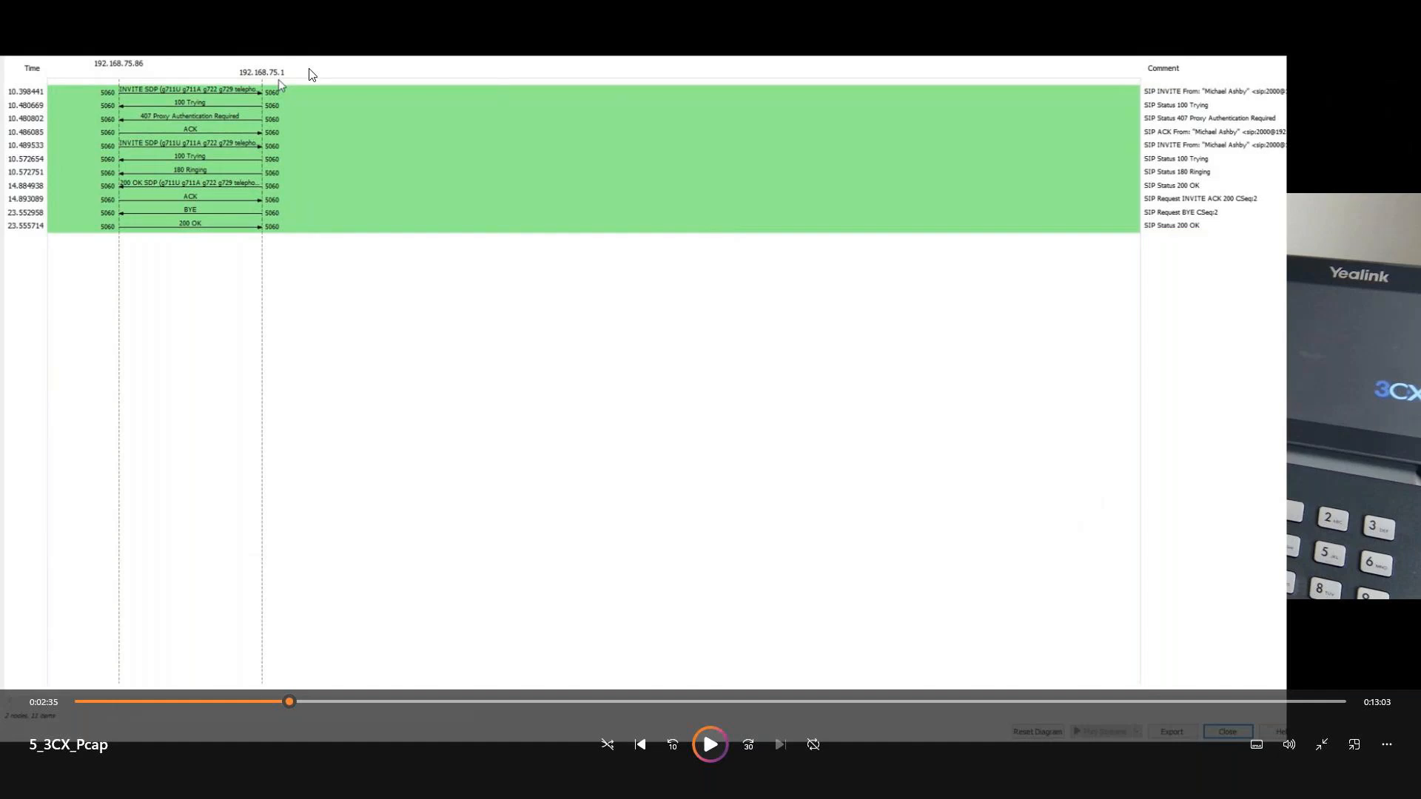
key("space")
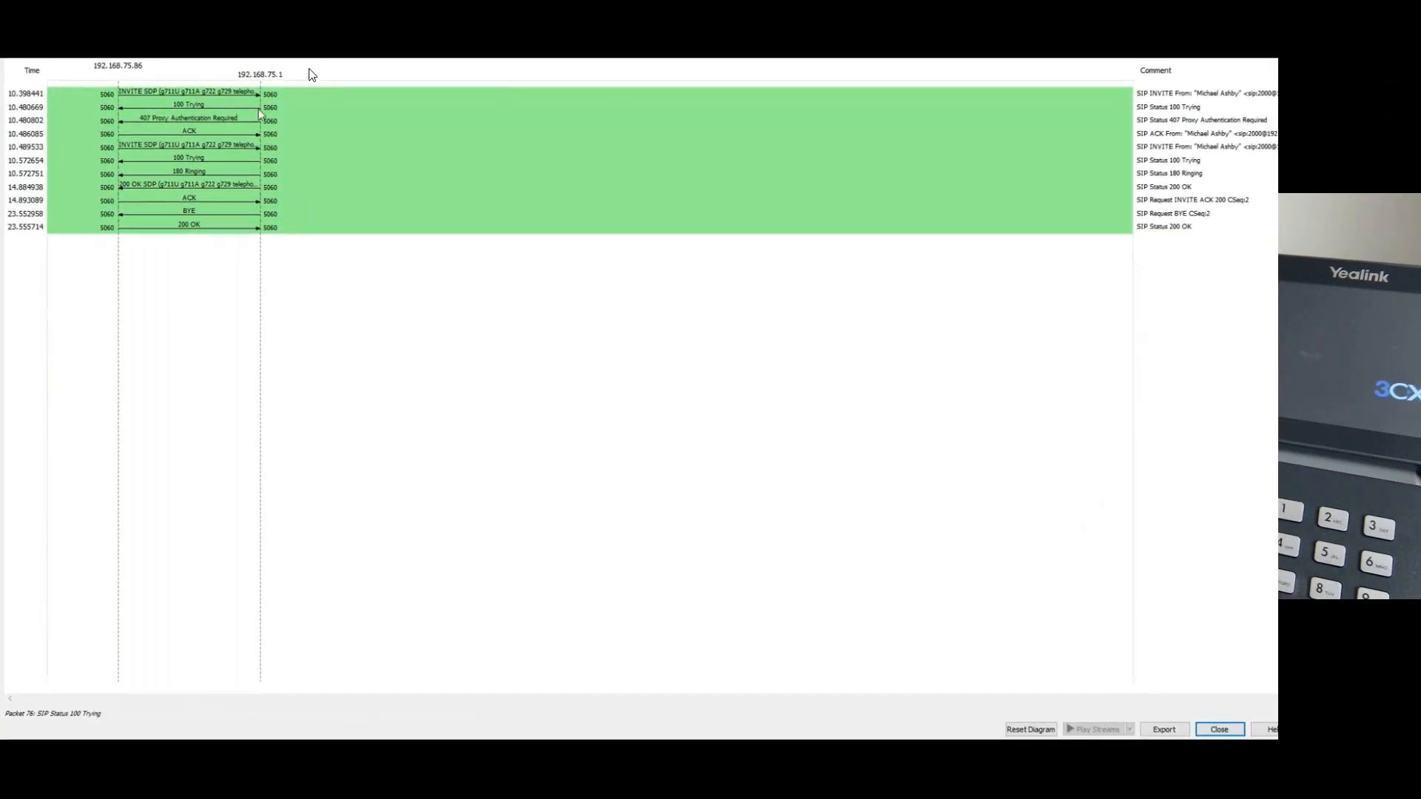
key("space")
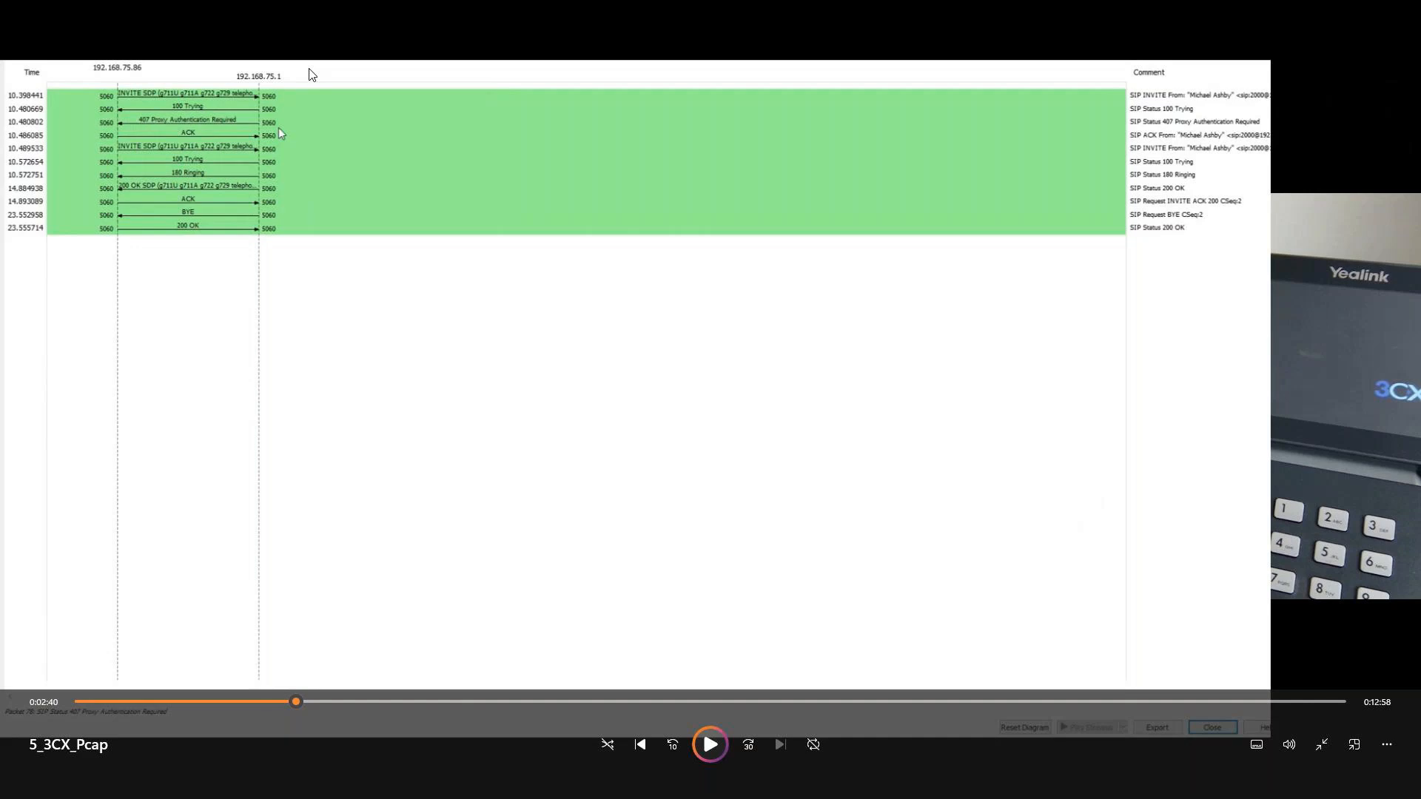
key("space")
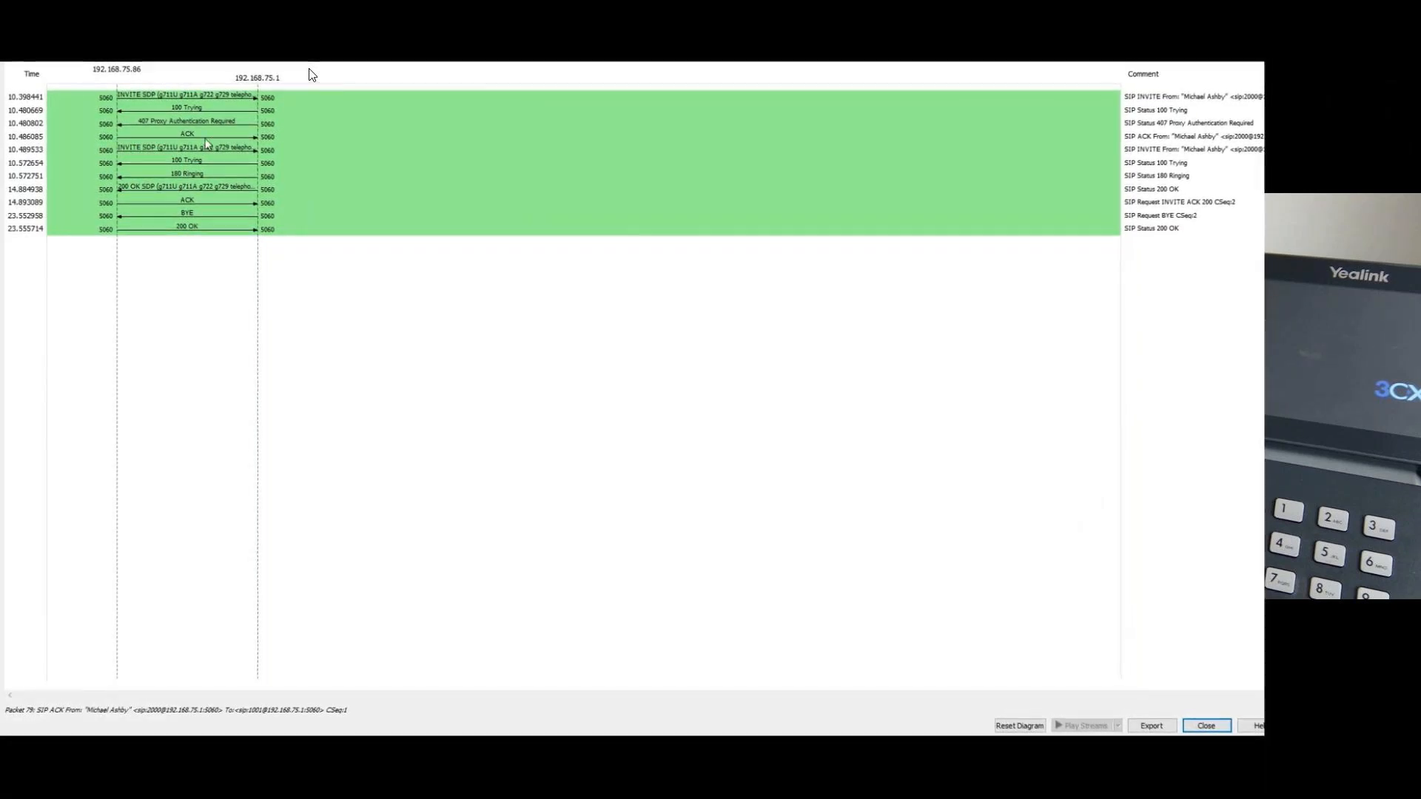
key("space")
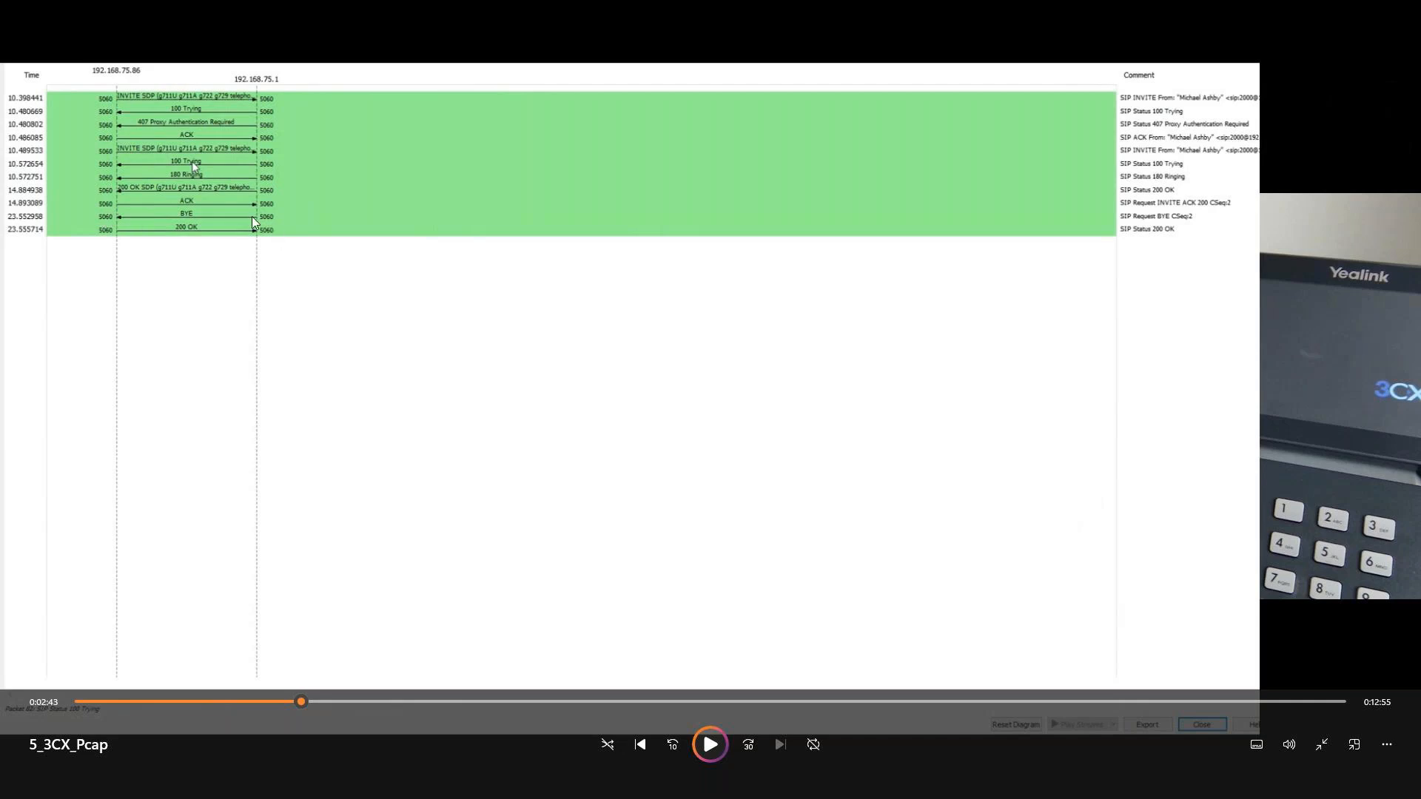
- Examine the message header of the SIP INVITE packet, pausing at the Via, From and User-Agent fields
left_click(576, 218)
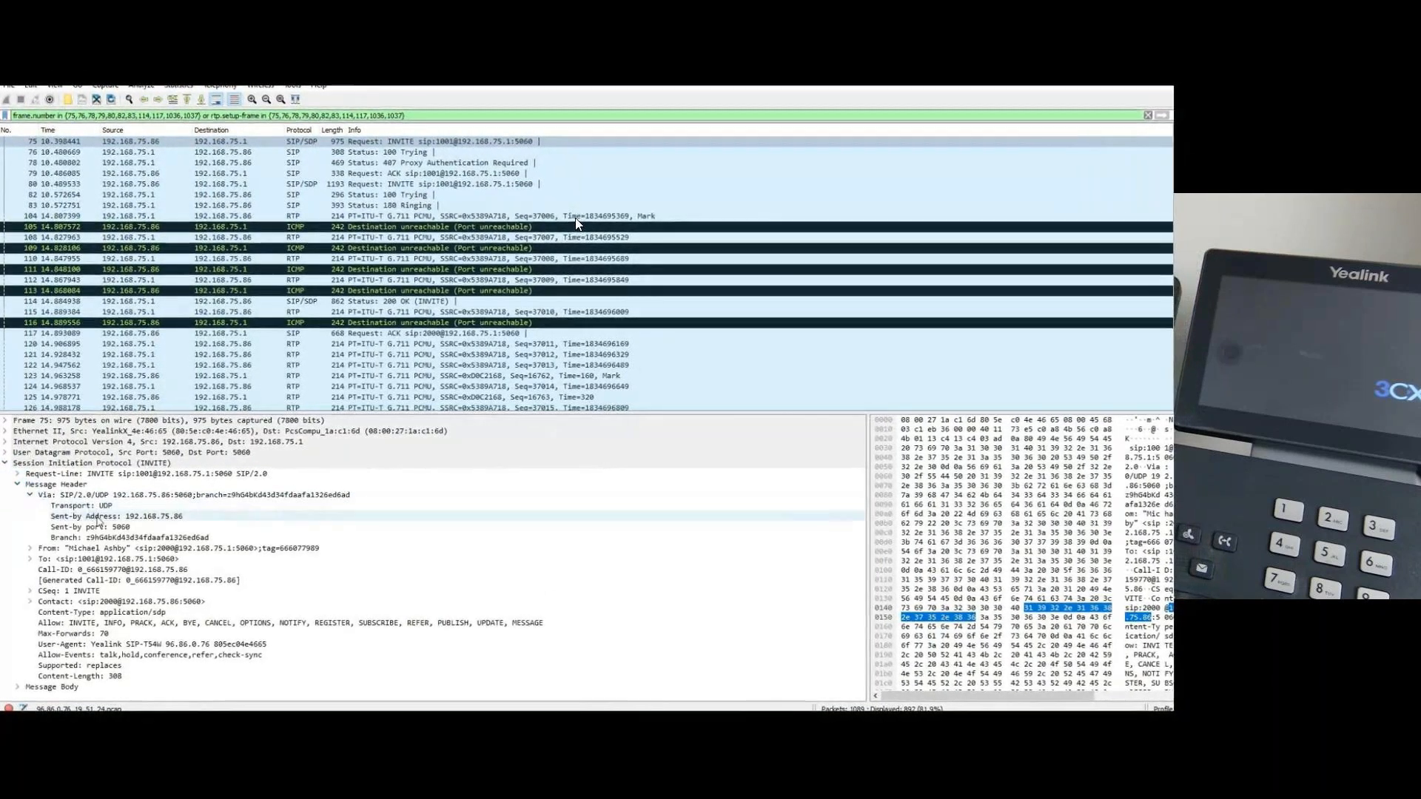
key("space")
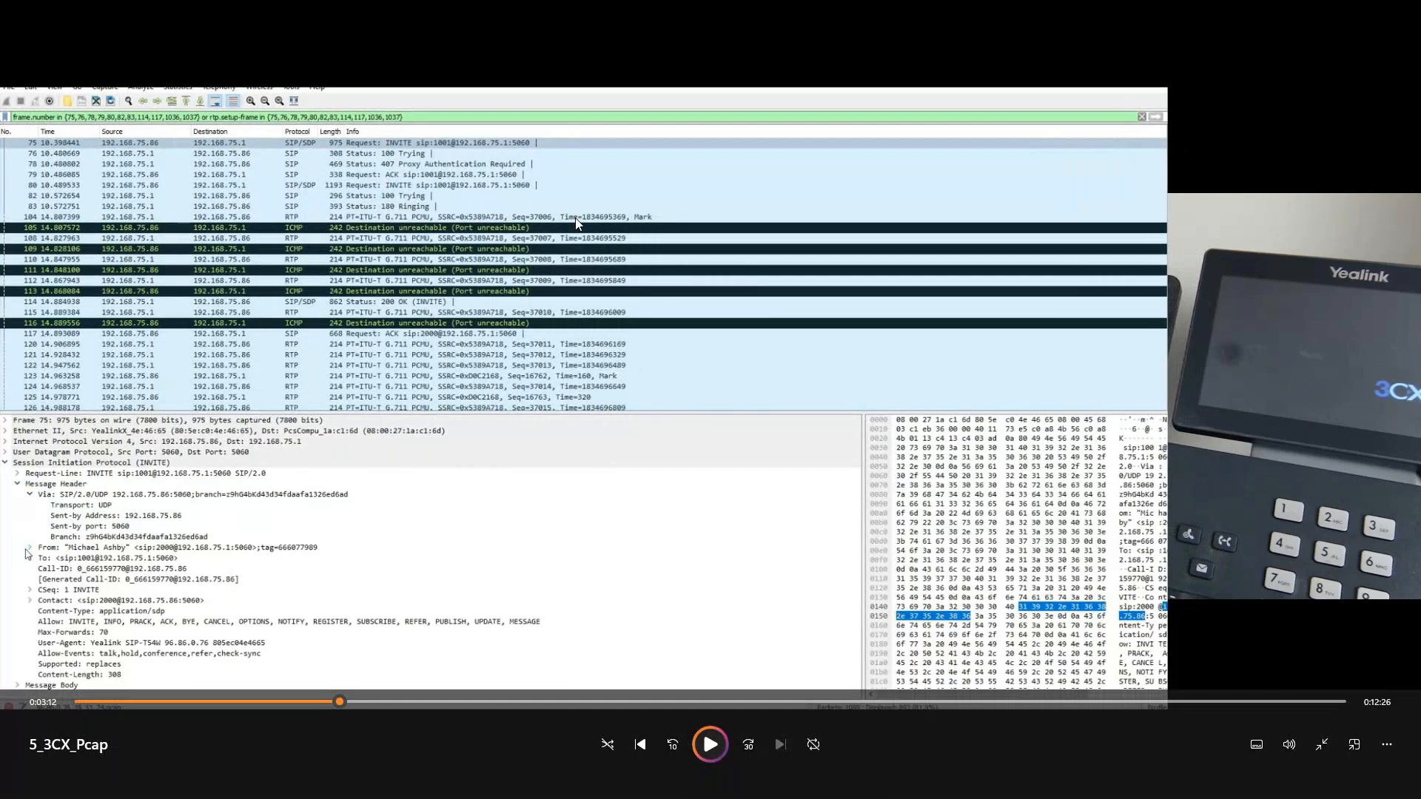
key("space")
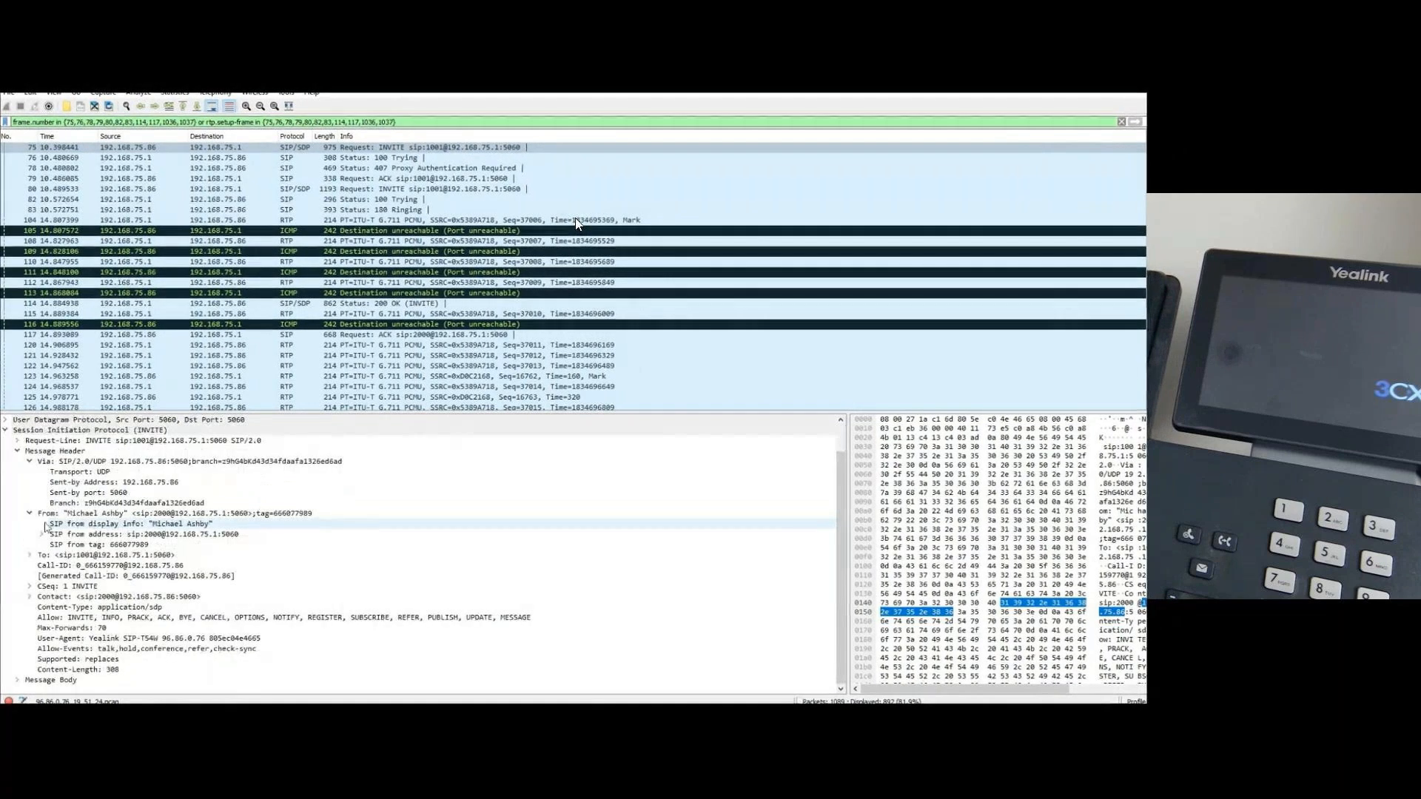
key("space")
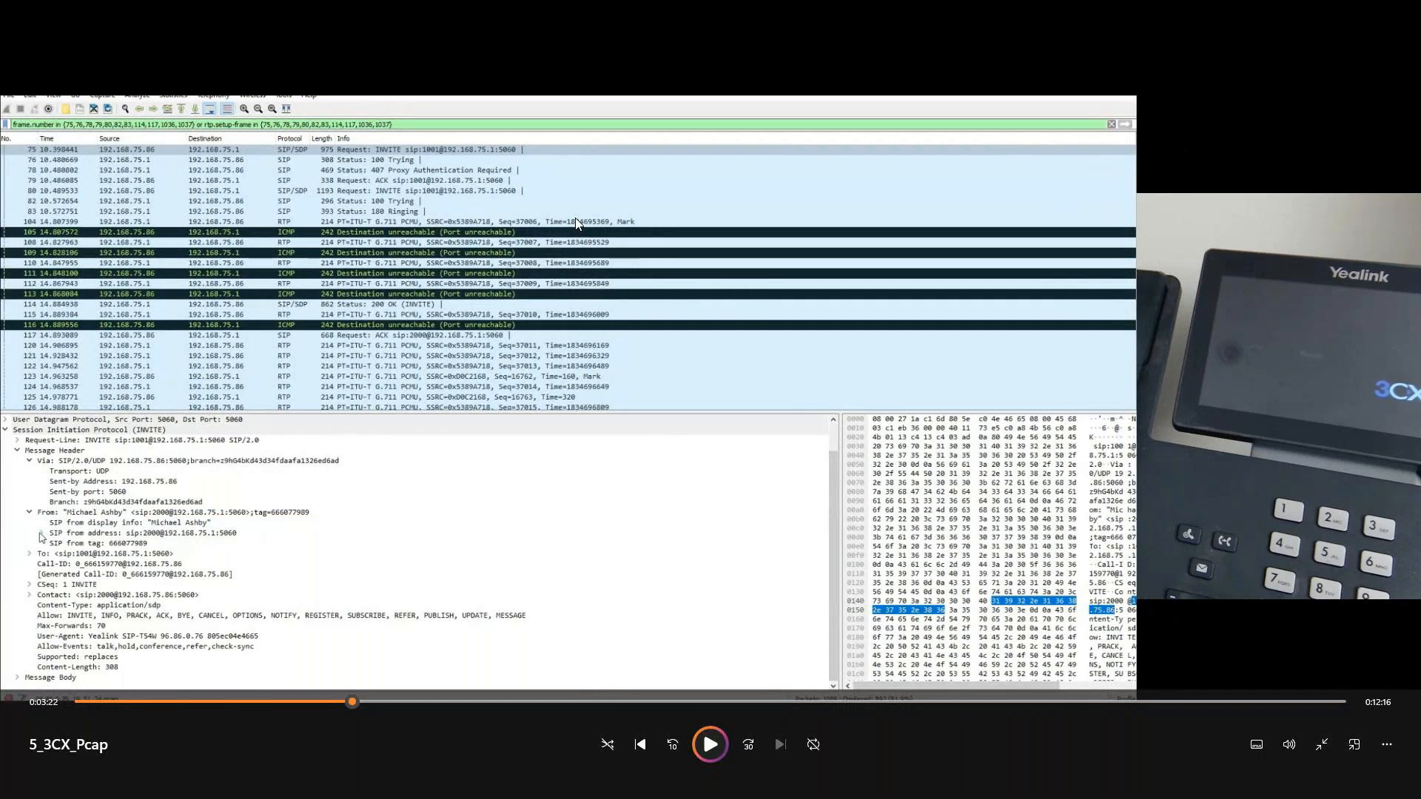
key("space")
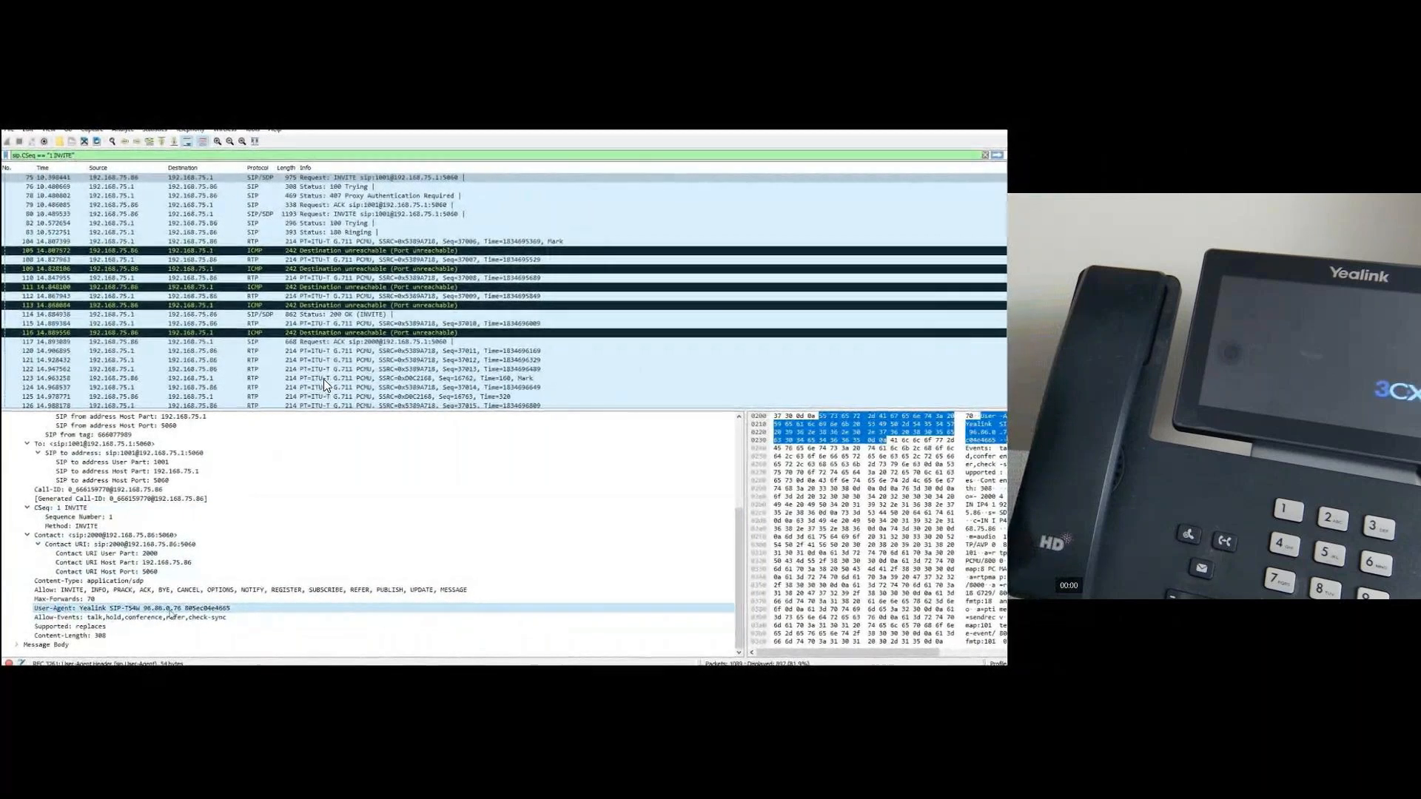
left_click(323, 384)
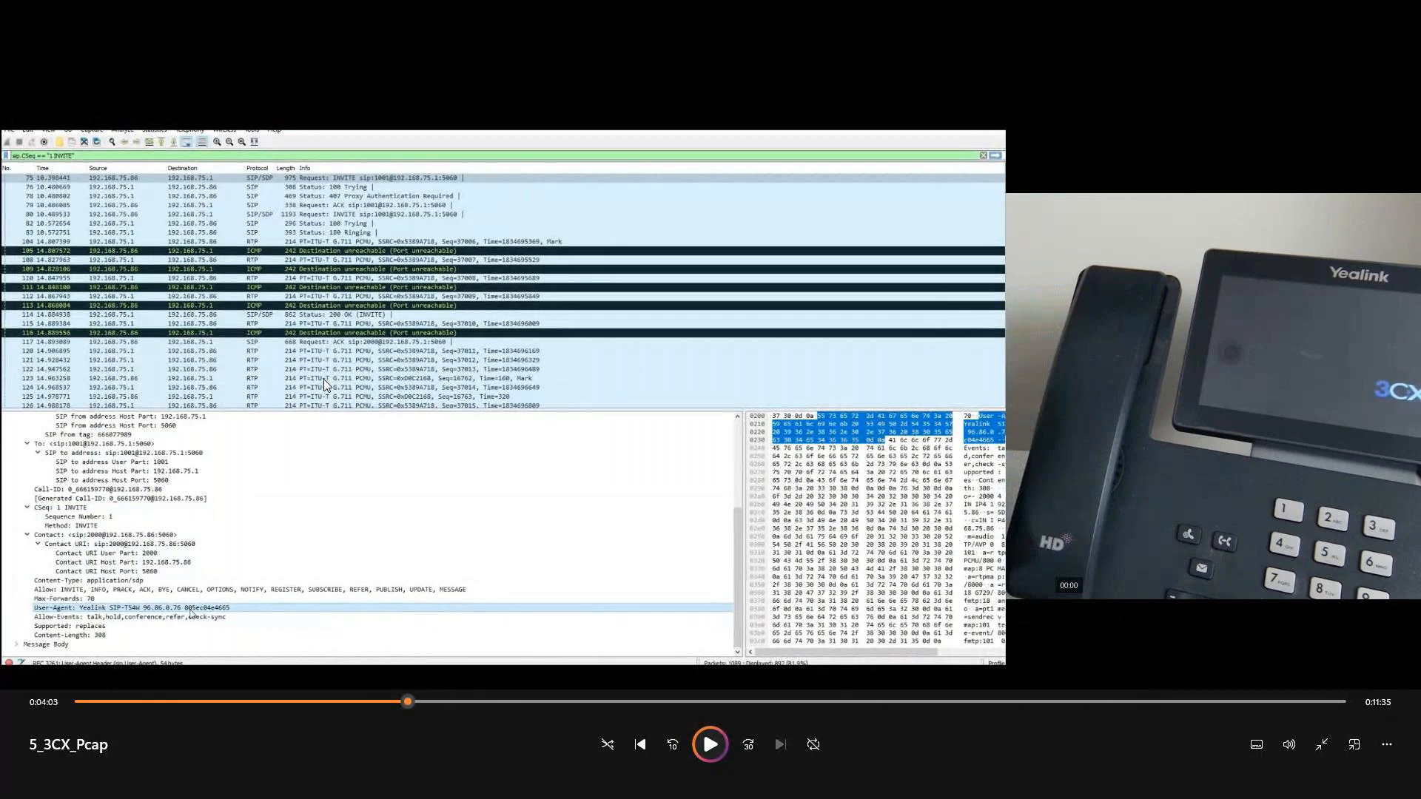
- Play on through the second phone's VoIP call list and the Capture option on the 3CX dashboard, pausing at each
key("space")
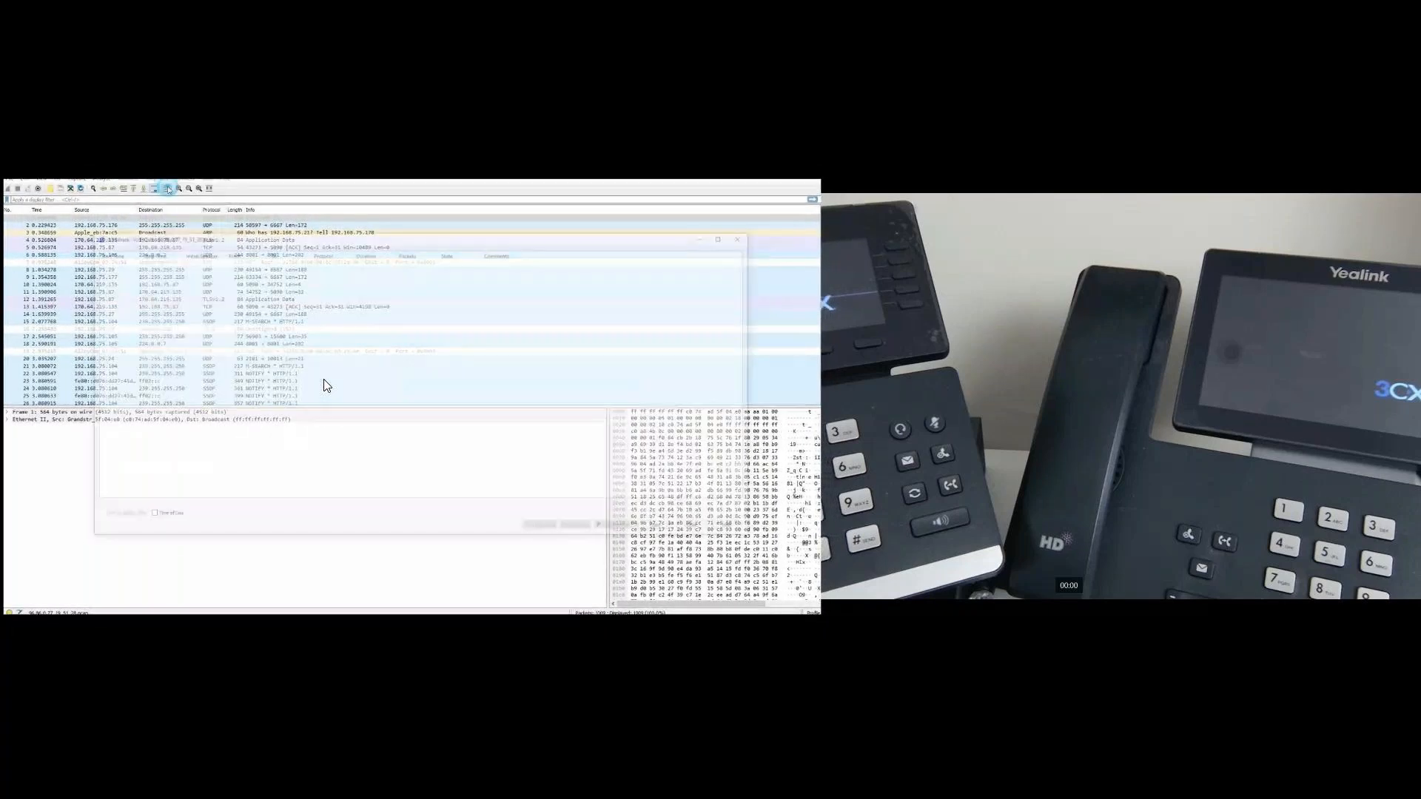
key("space")
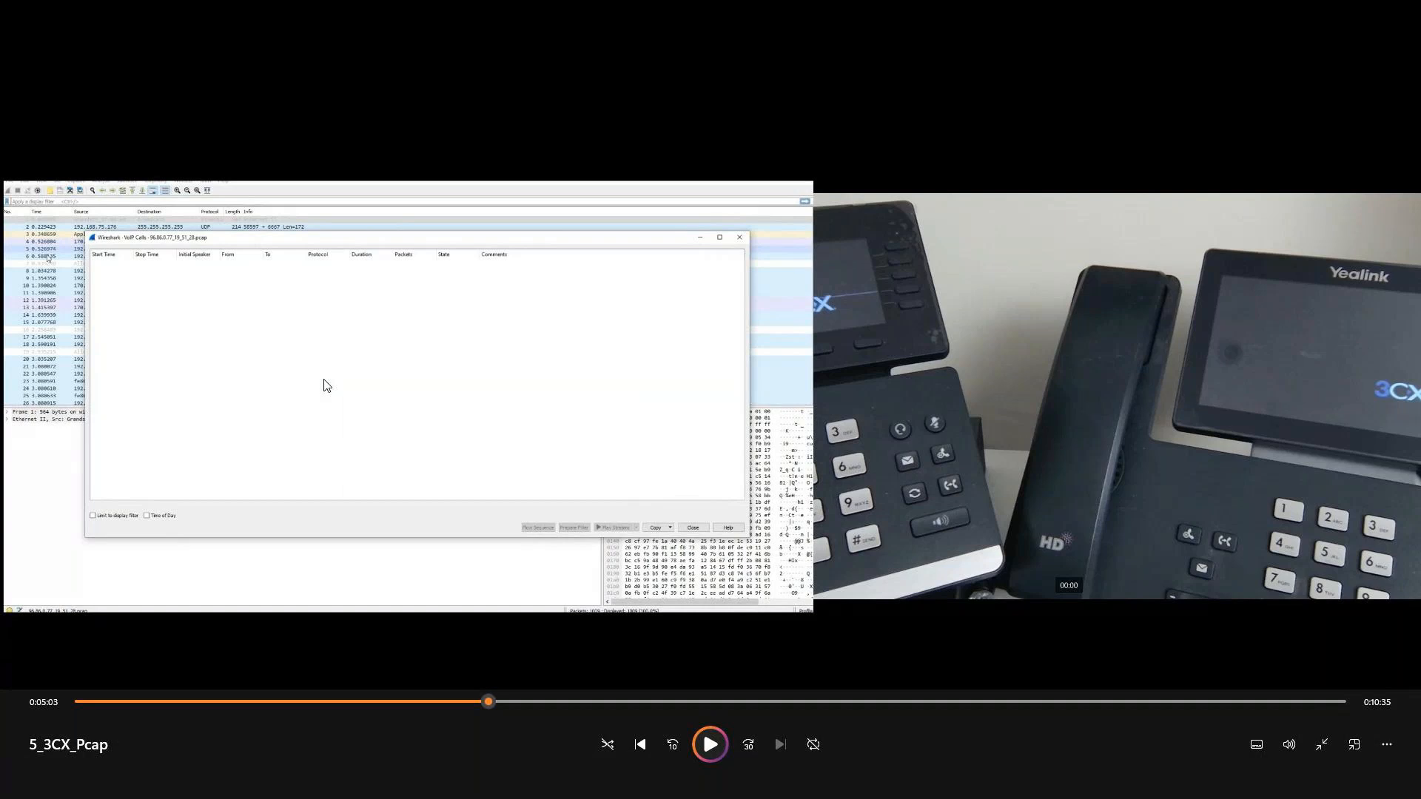
key("space")
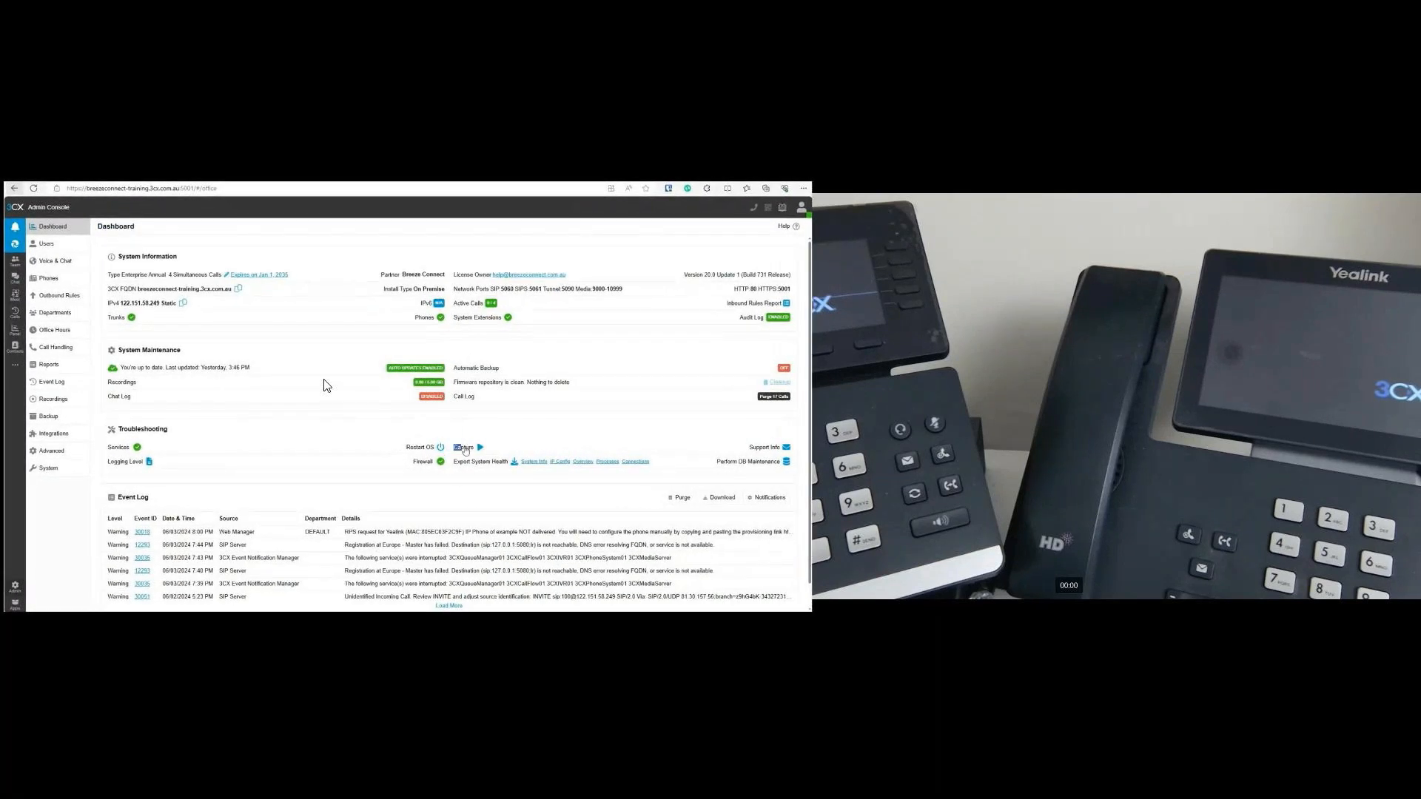
key("space")
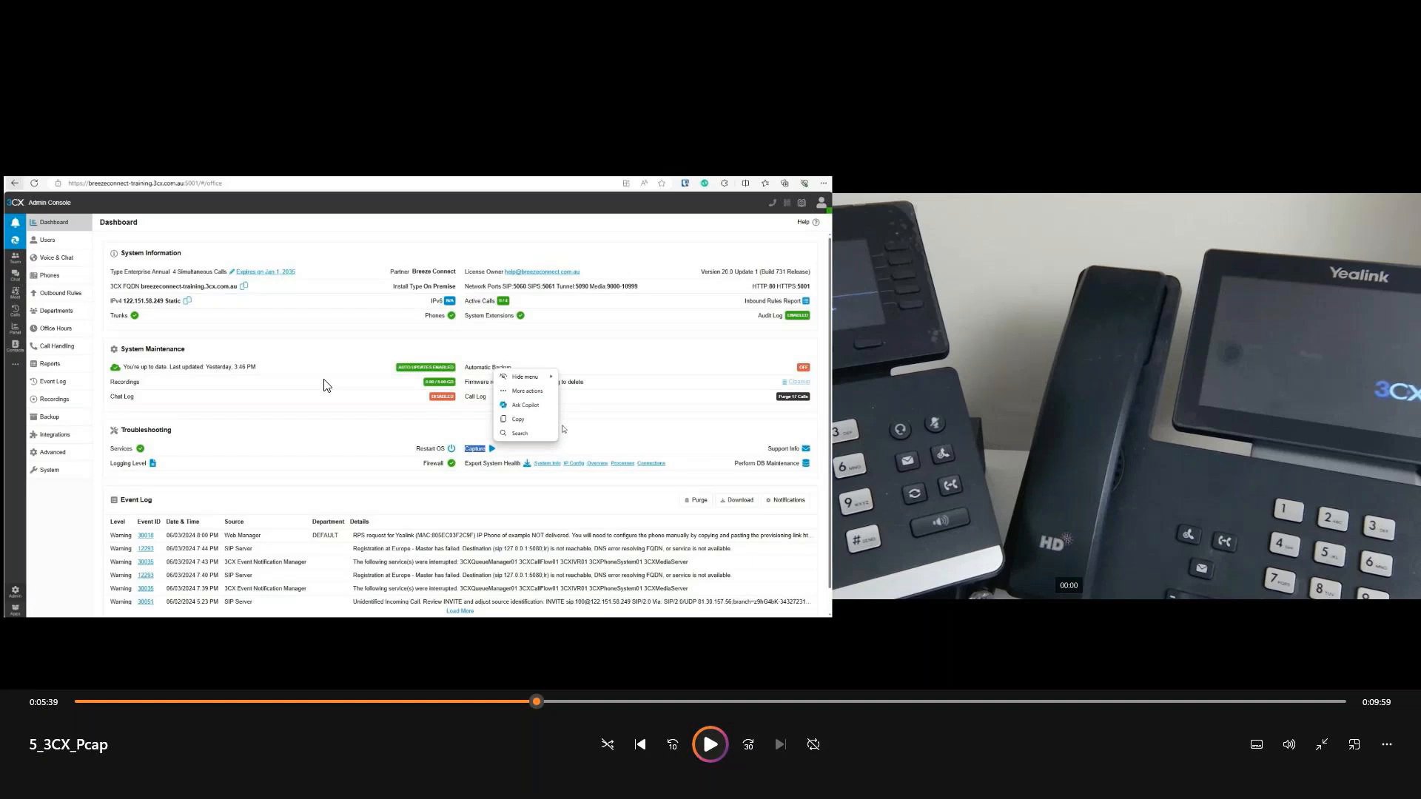
key("space")
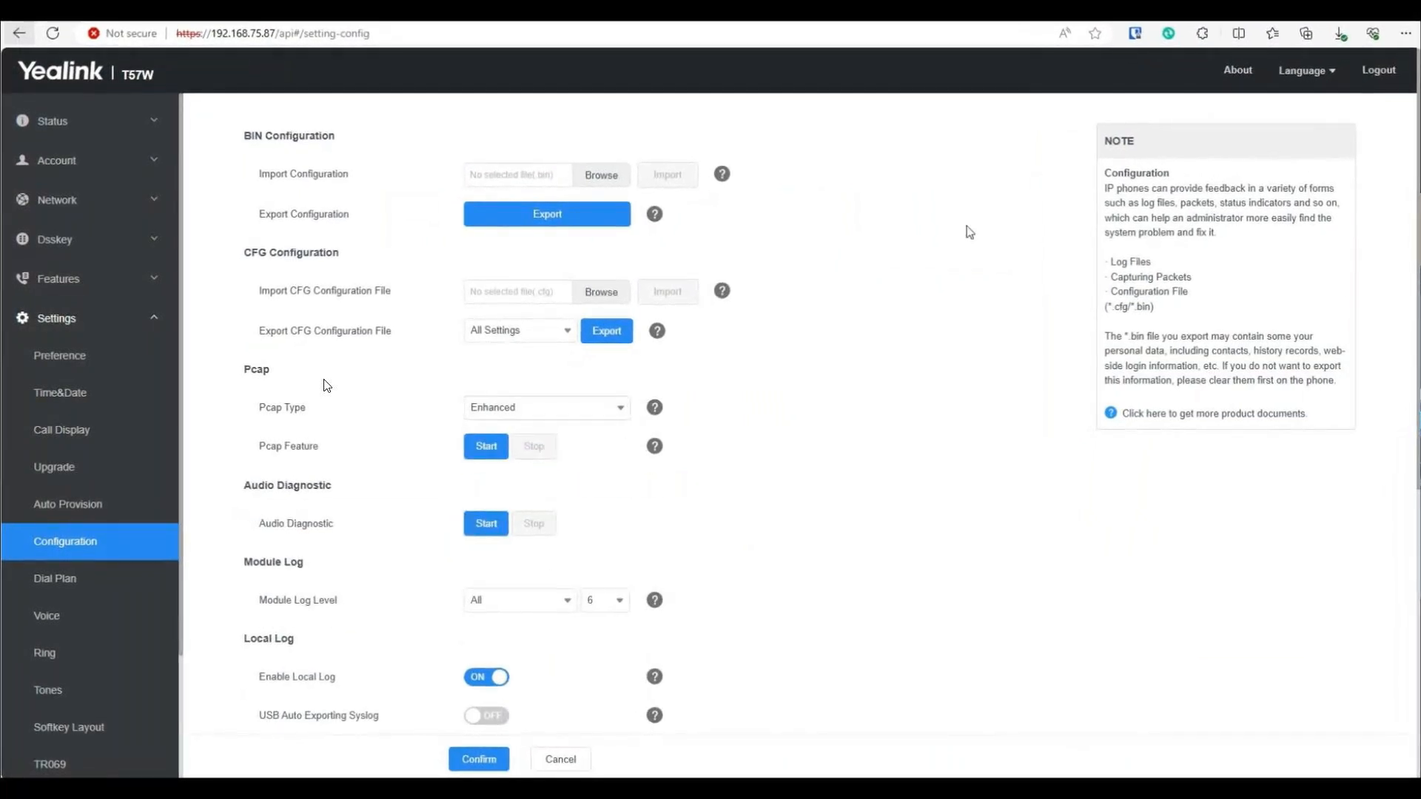
- Open the downloaded capture dump (1).pcap in Wireshark and list its VoIP calls
left_click(1340, 34)
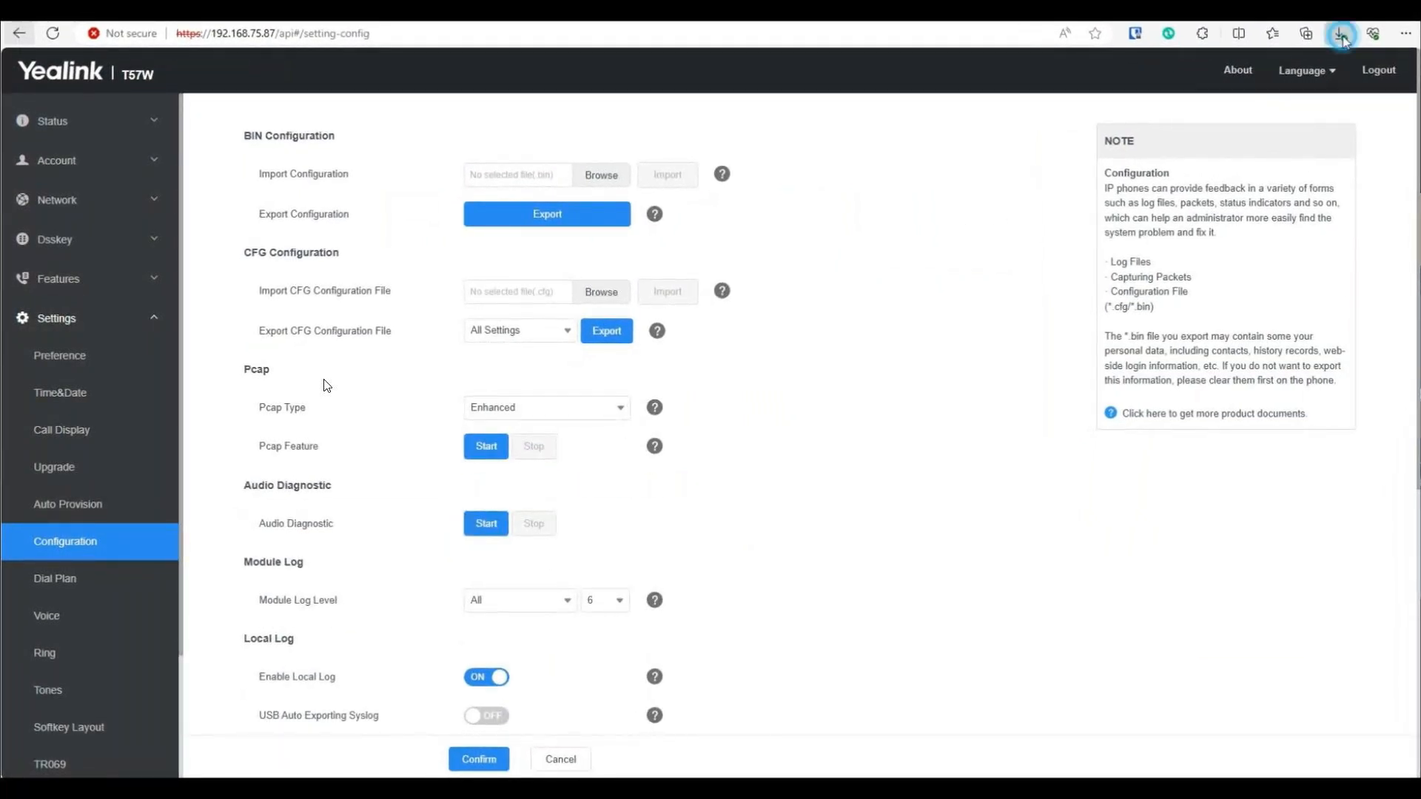
left_click(1152, 100)
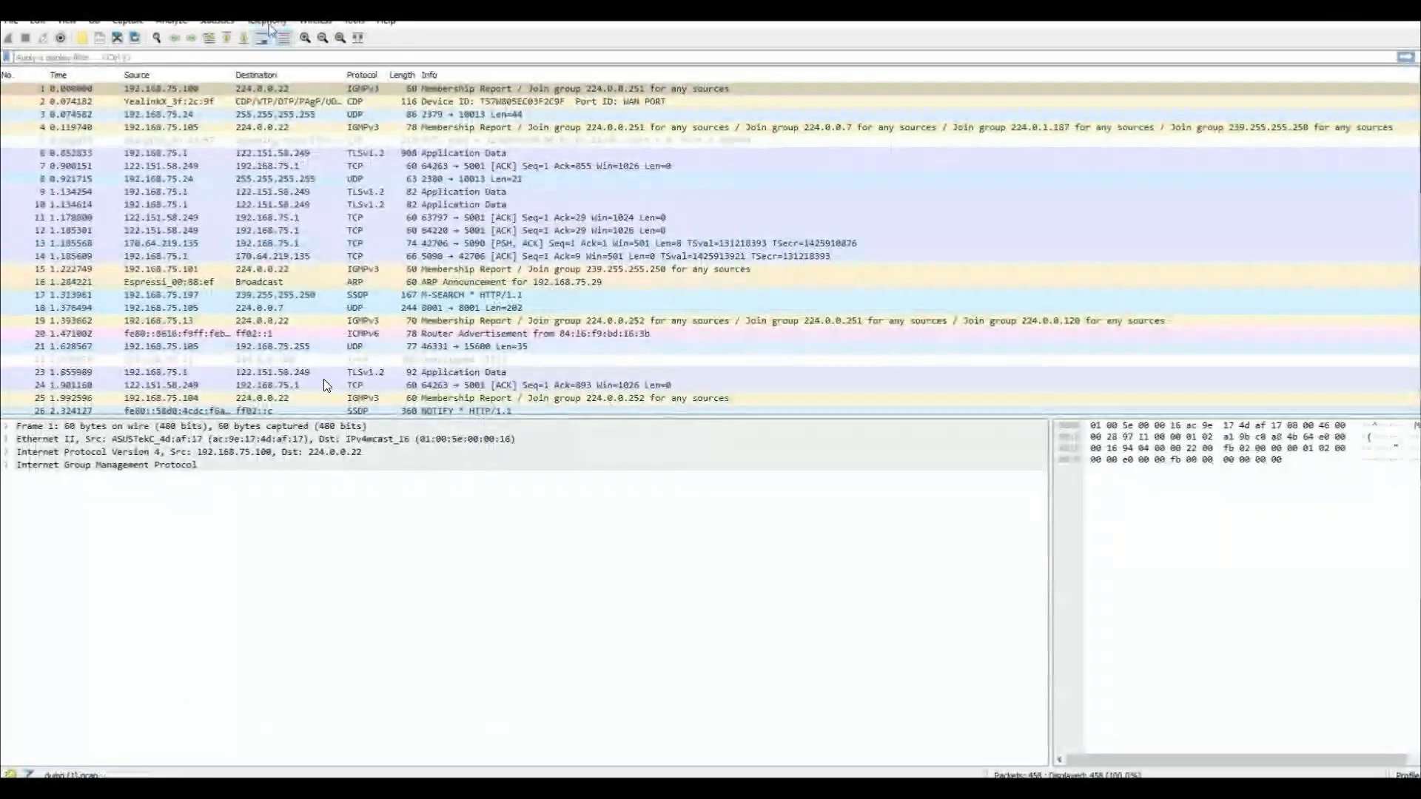
left_click(269, 22)
left_click(285, 34)
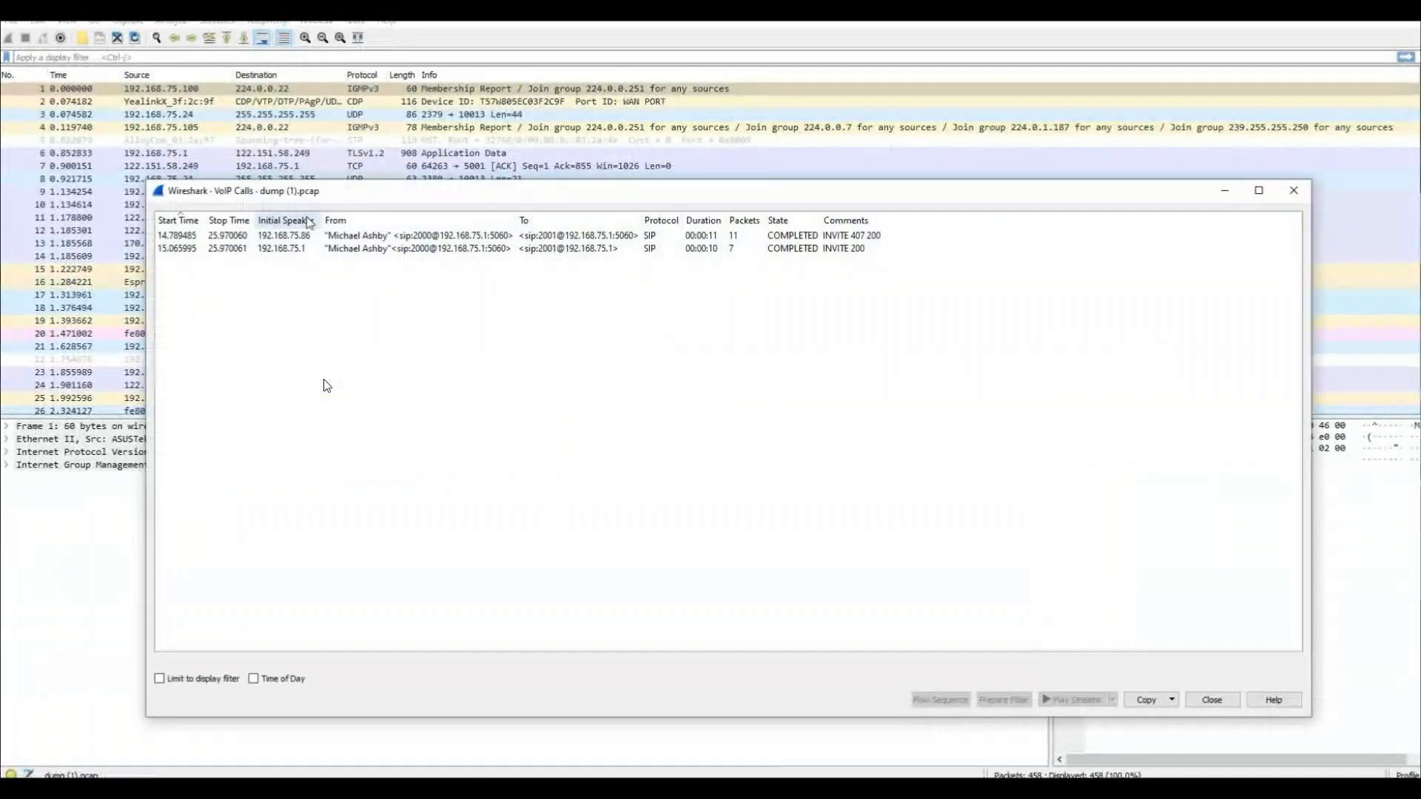
key("space")
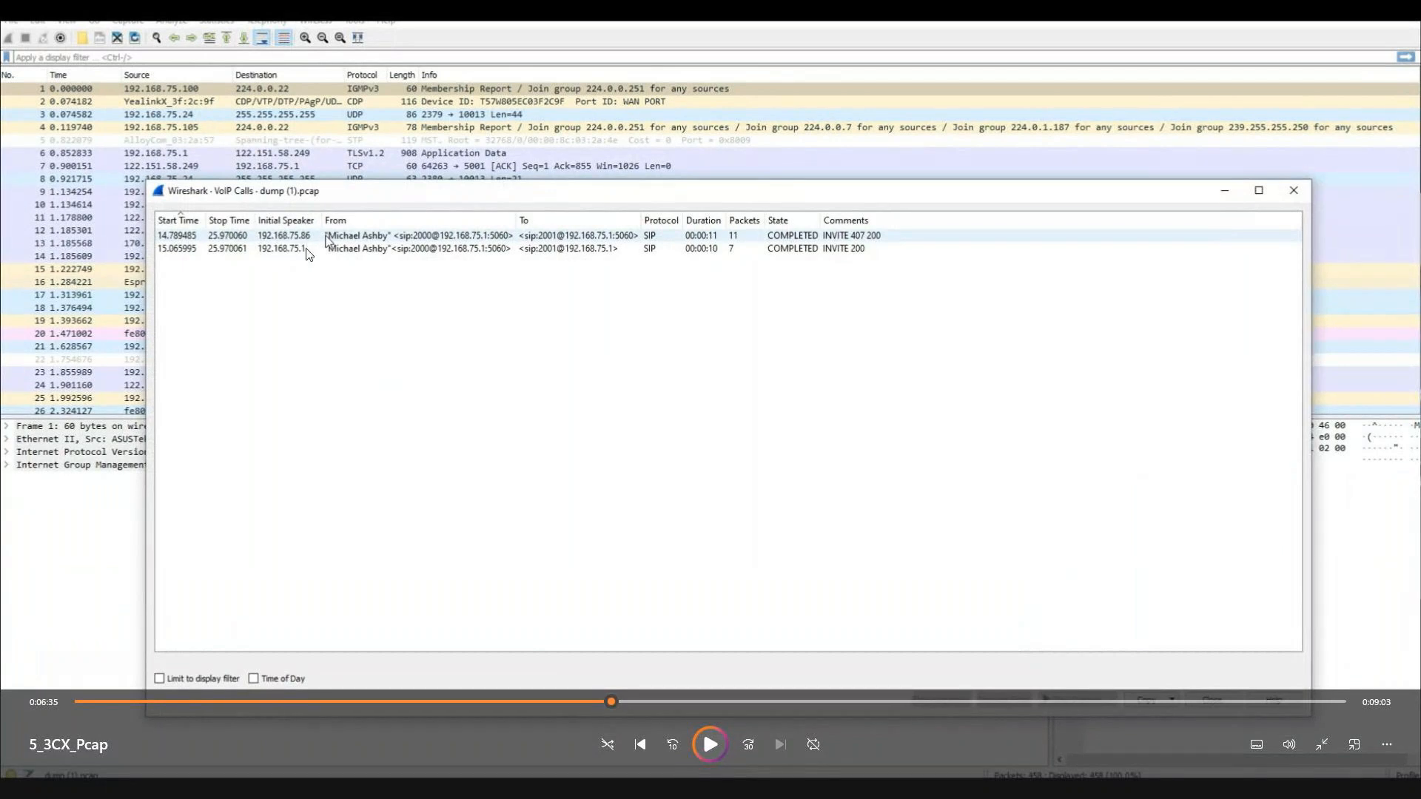
- Examine the dump (1).pcap call flow, pausing at the proxy authentication message and the INVITE to 192.168.75.87
left_click(575, 234)
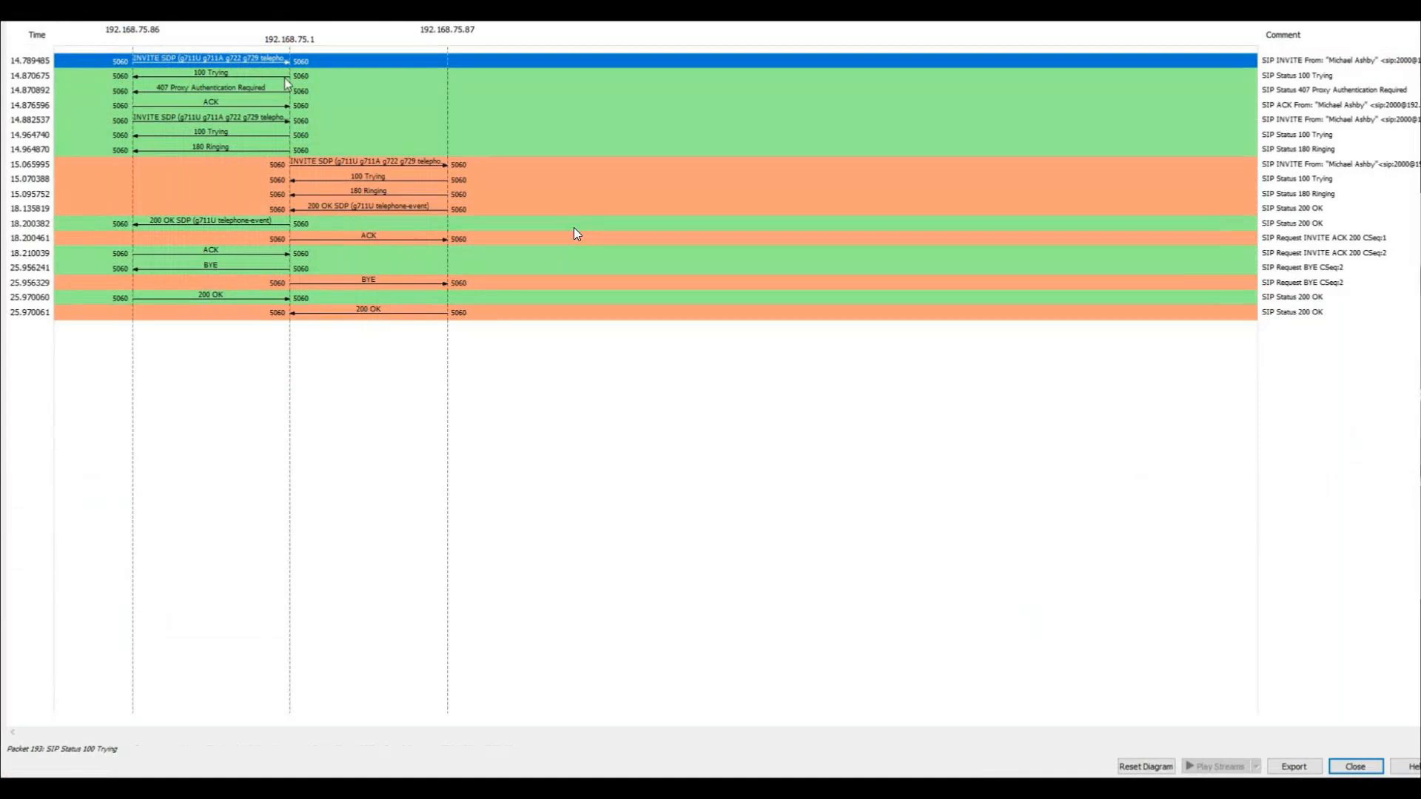
key("space")
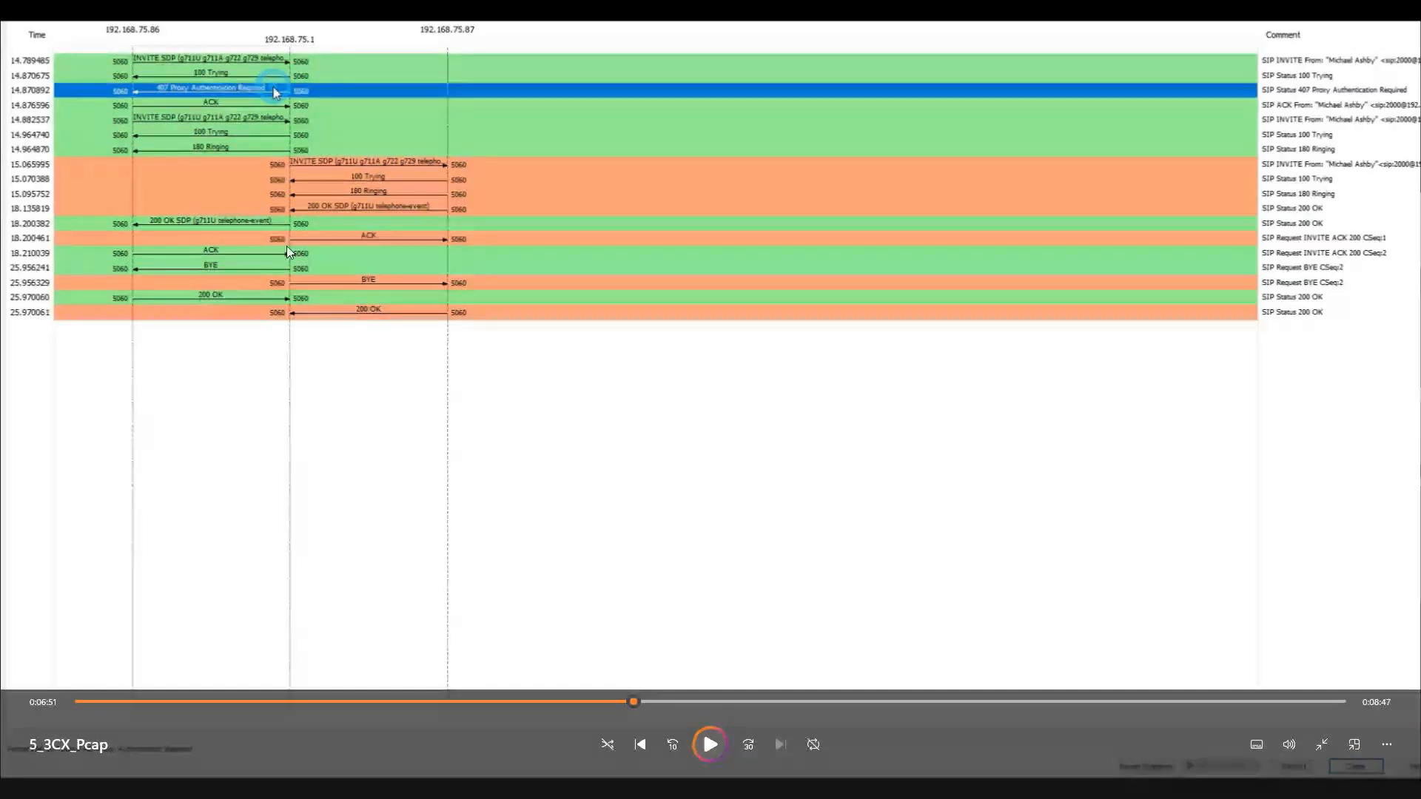
key("space")
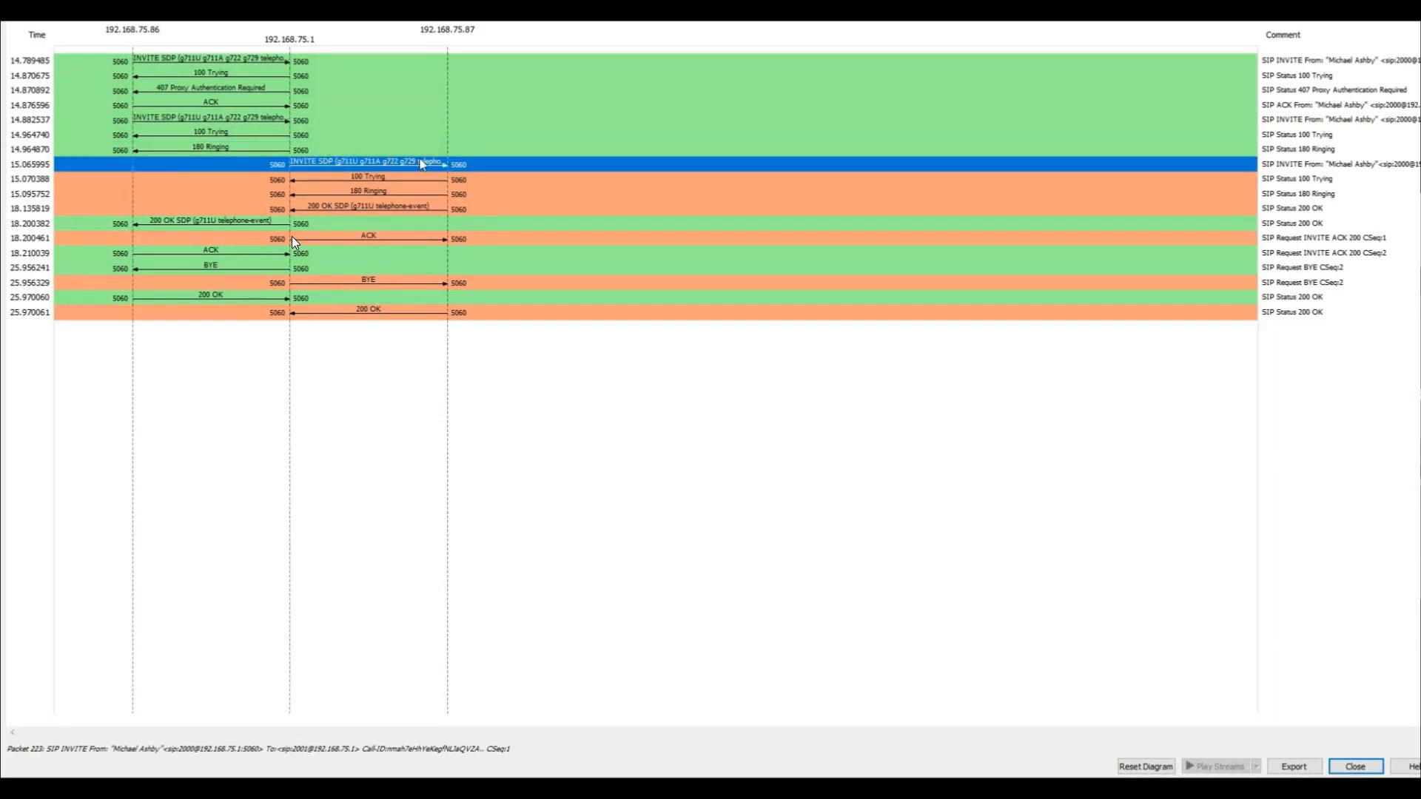
key("space")
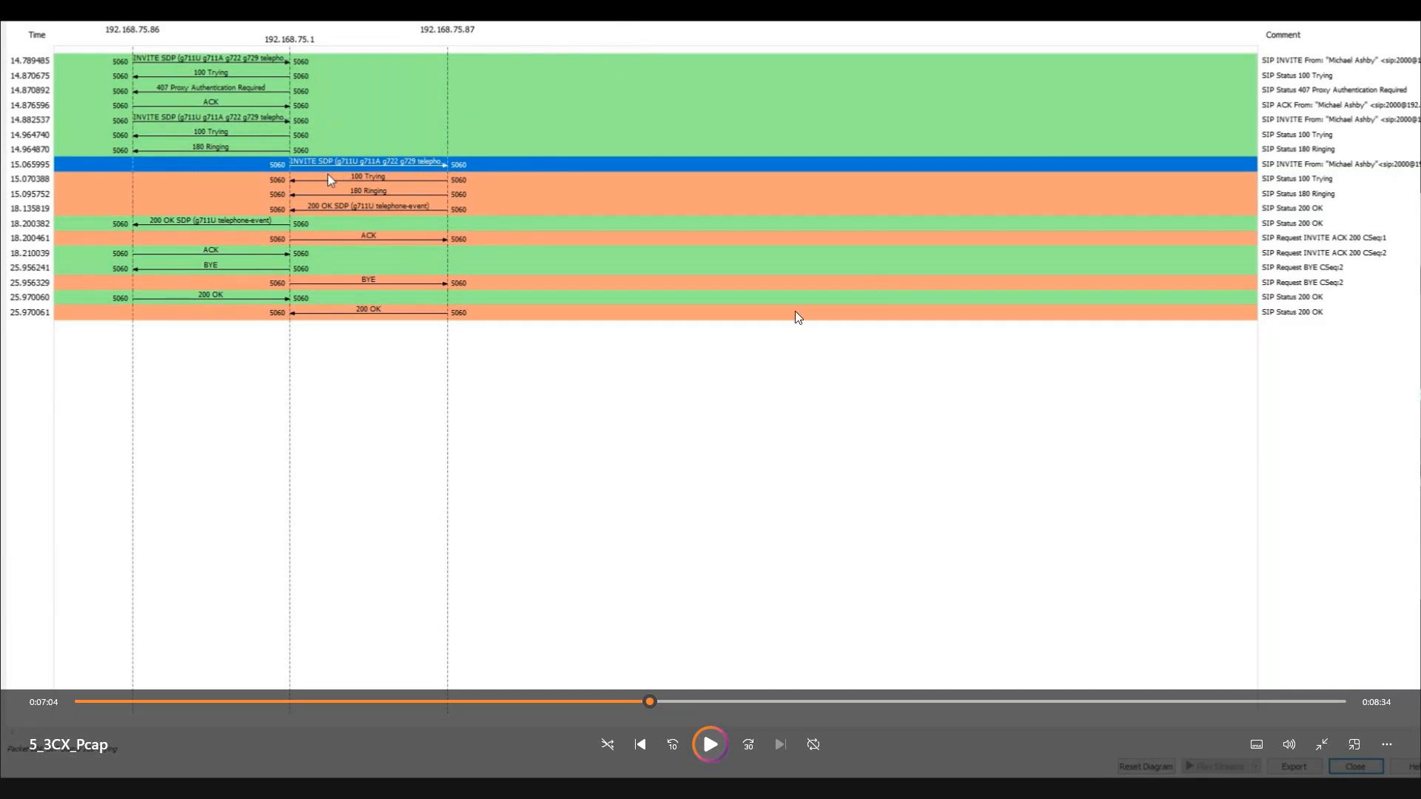
- Compare the call flow of 96.86.0.76_20_9_24.pcap, including its RTP streams, with the dump (1).pcap call flow
key("space")
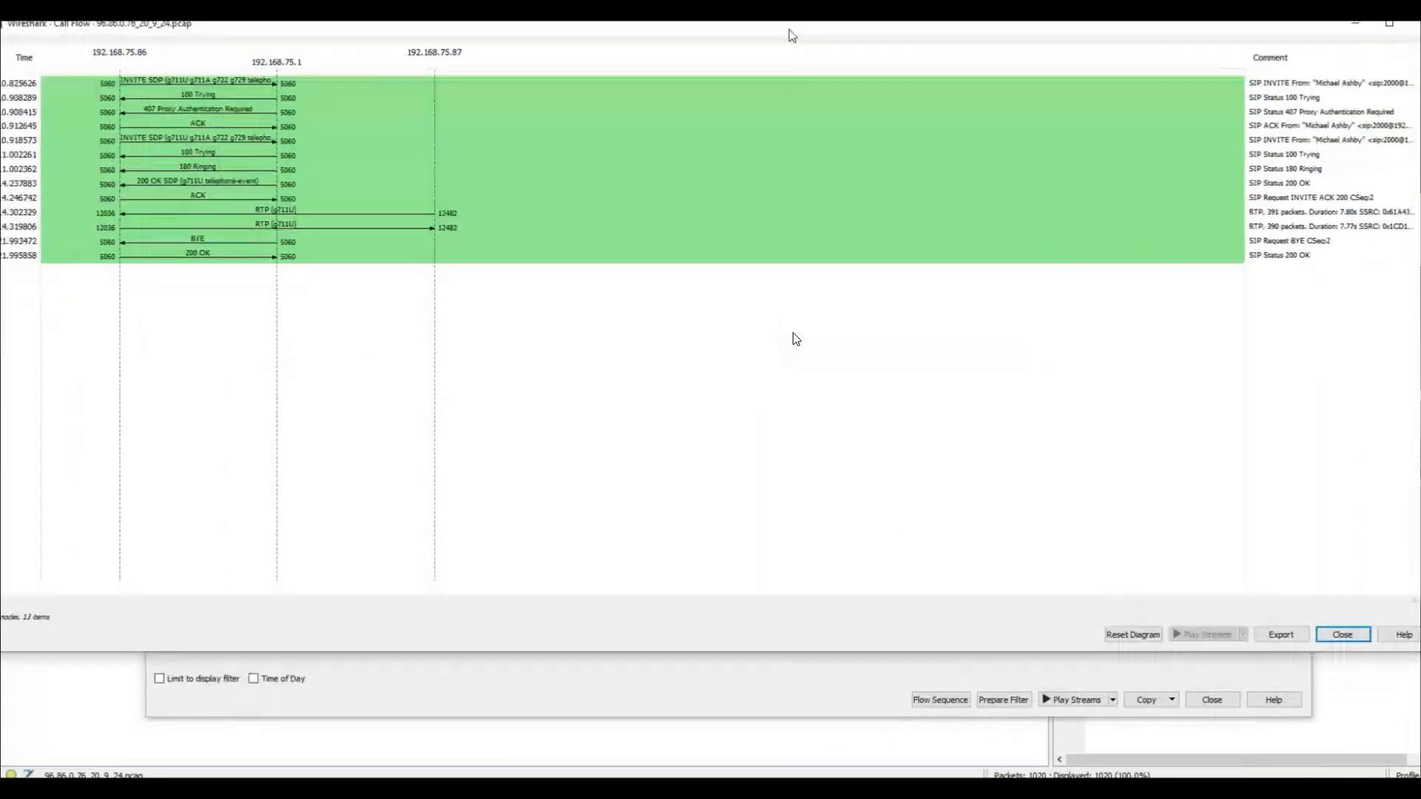
left_click(793, 333)
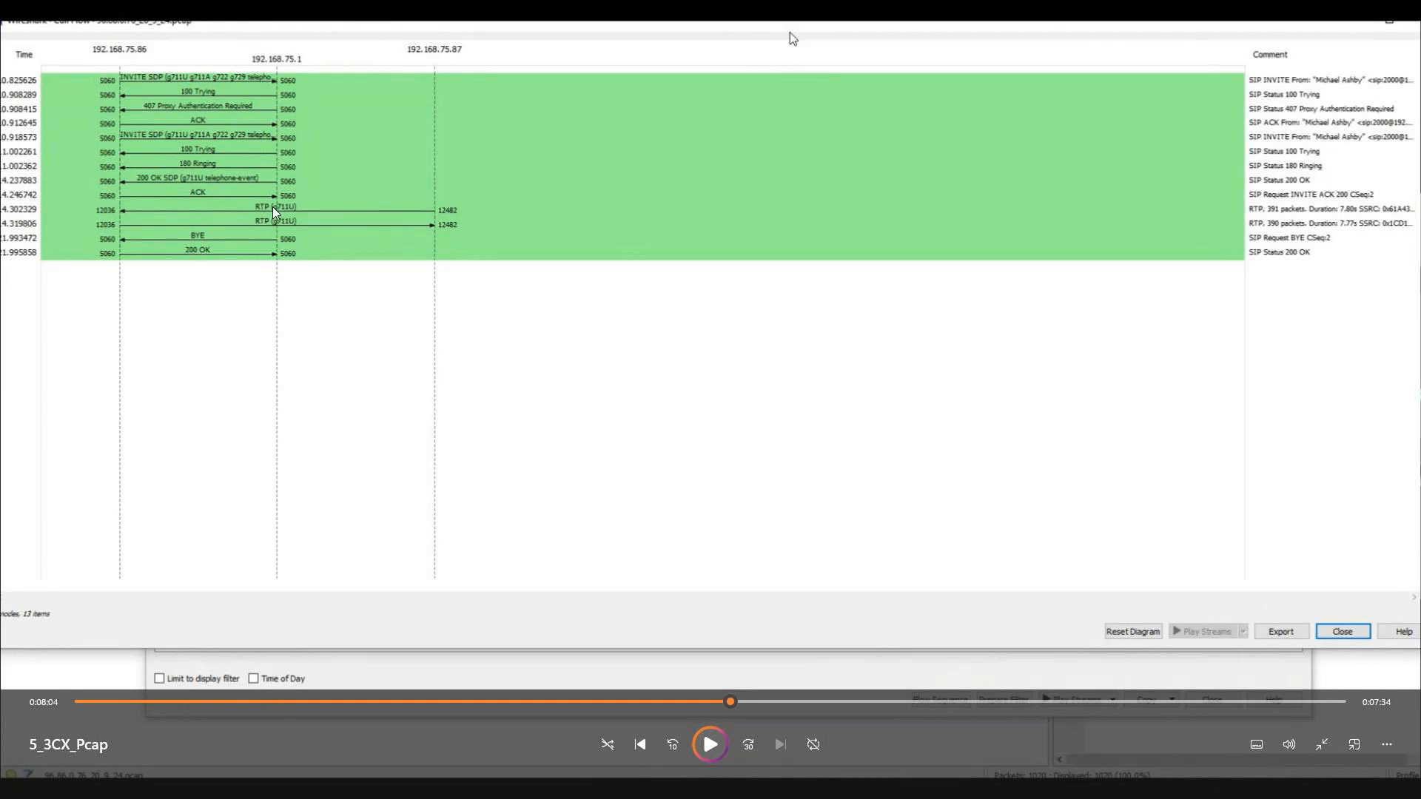
key("space")
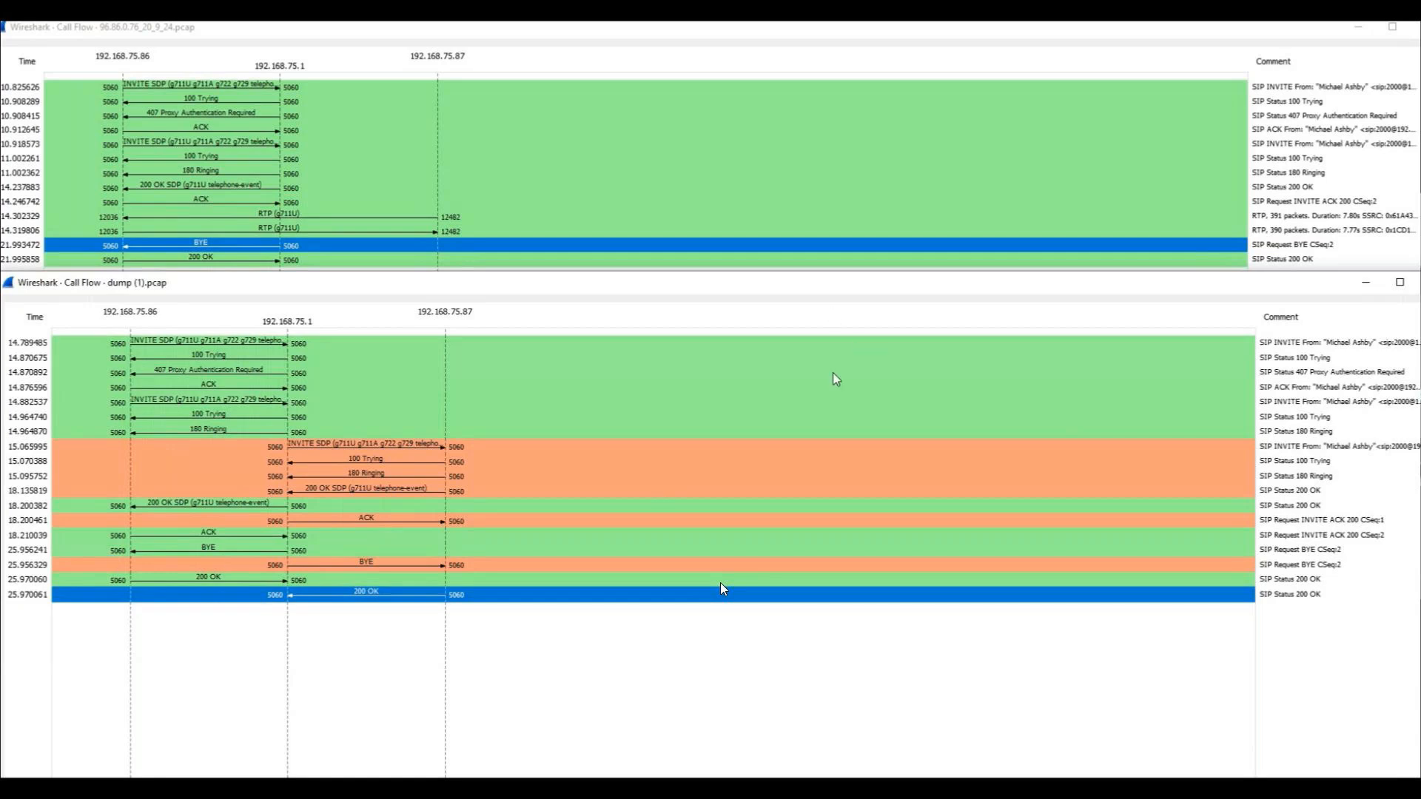
- Open the capture 96.86.0.77_20_9_27.pcap and display the flow sequence of its VoIP call in a repositioned window
mouse_move(537, 789)
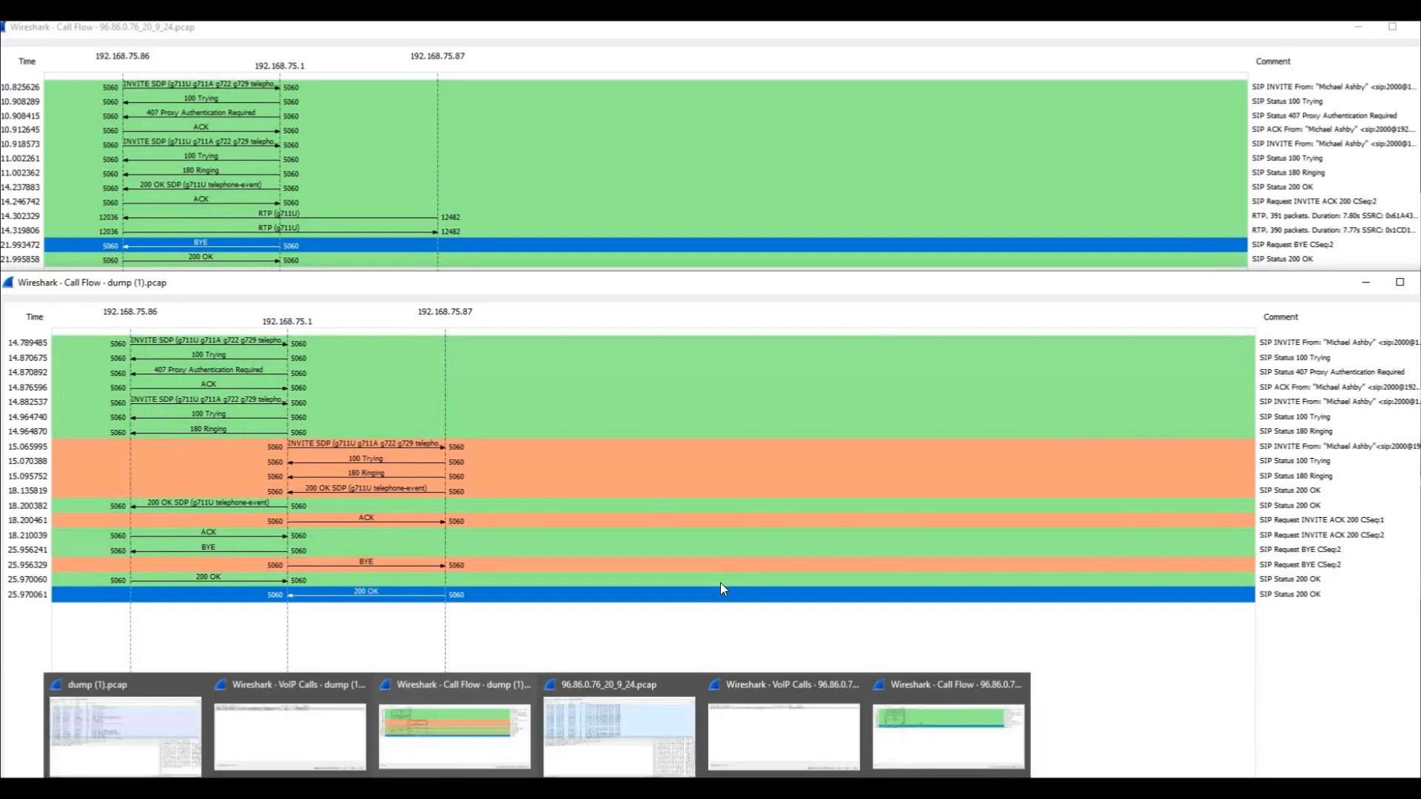
left_click(158, 788)
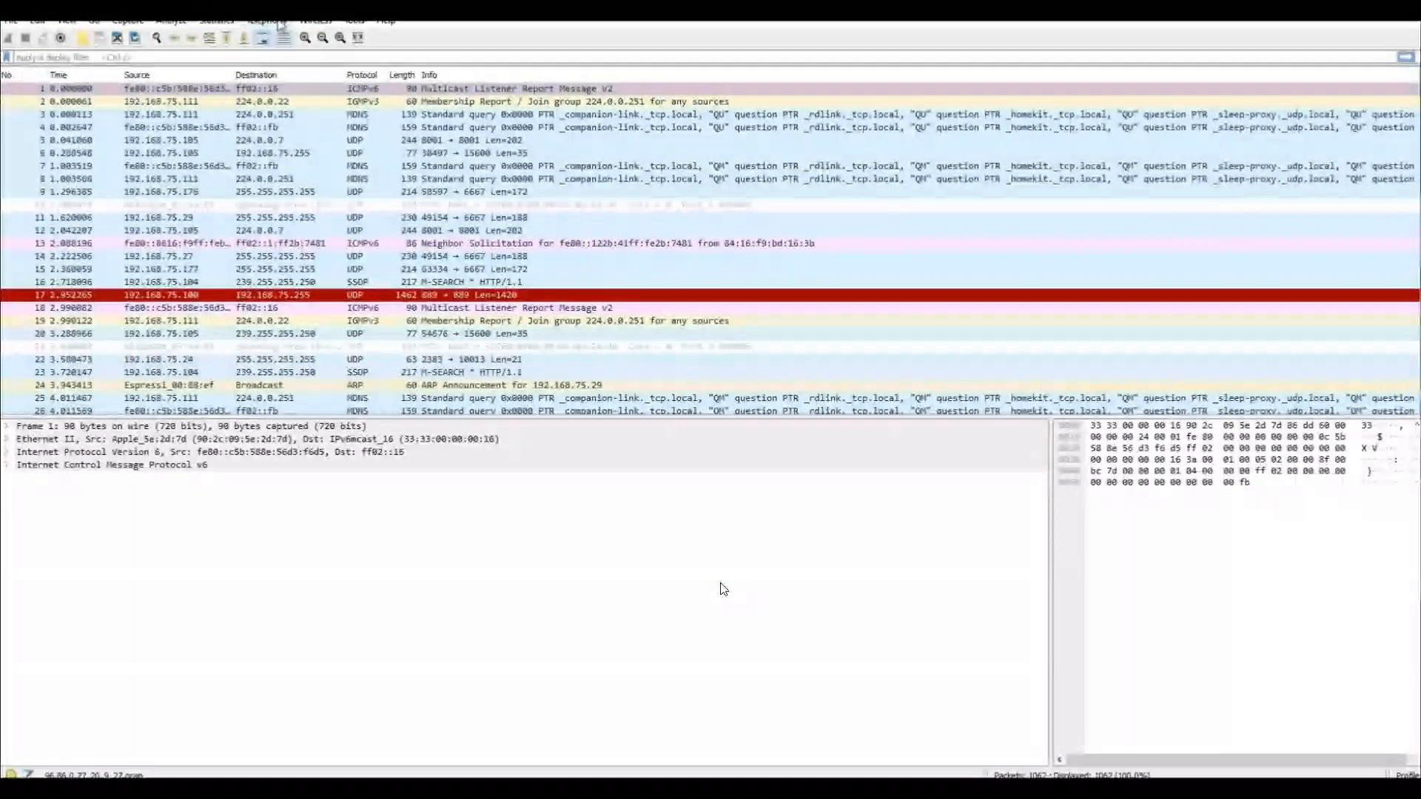
left_click(281, 22)
left_click(285, 34)
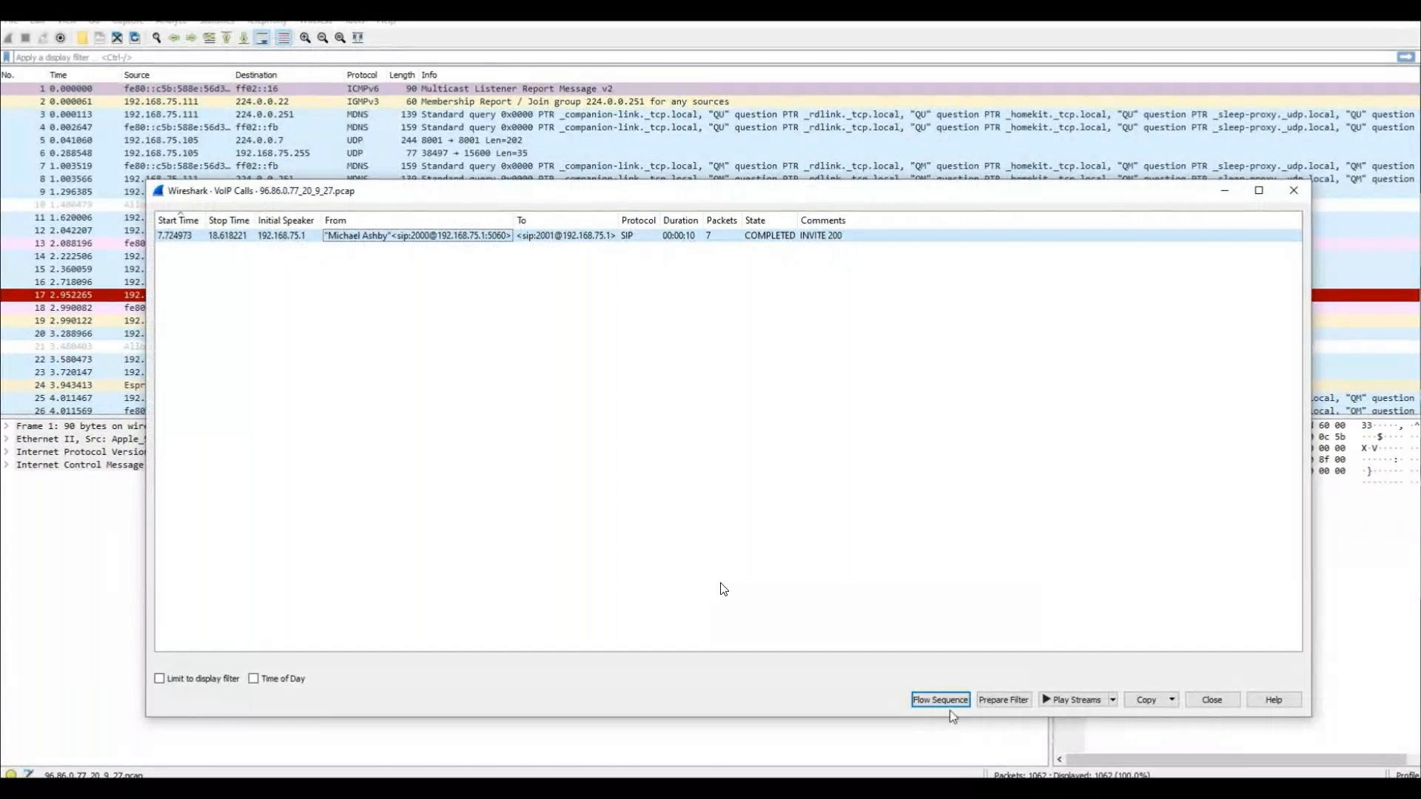
left_click(947, 701)
left_click_drag(1369, 121, 718, 33)
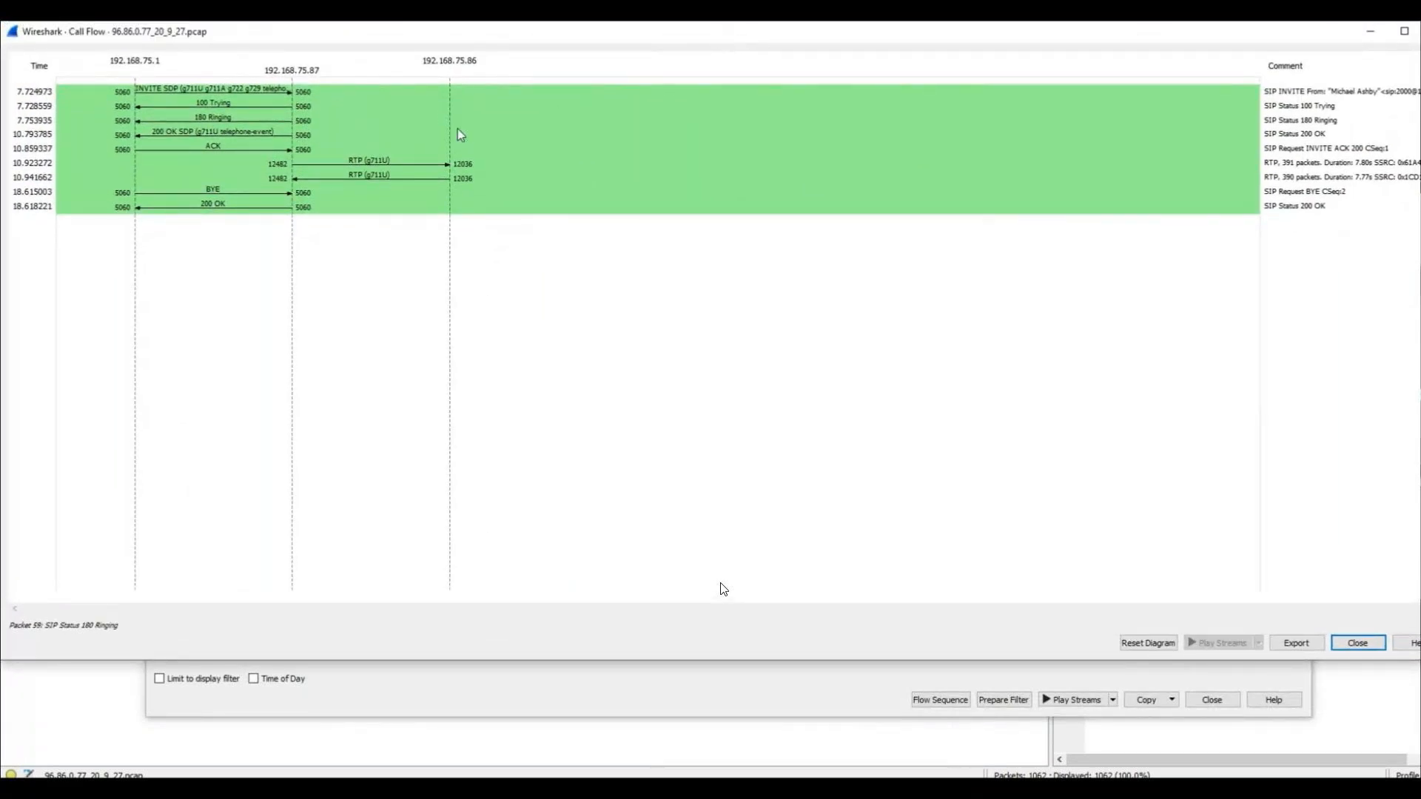
- Compare the two opposite RTP (g711U) streams between 192.168.75.87 and 192.168.75.86 in the call flow
left_click(360, 163)
left_click(353, 179)
left_click(360, 163)
left_click(353, 182)
key("space")
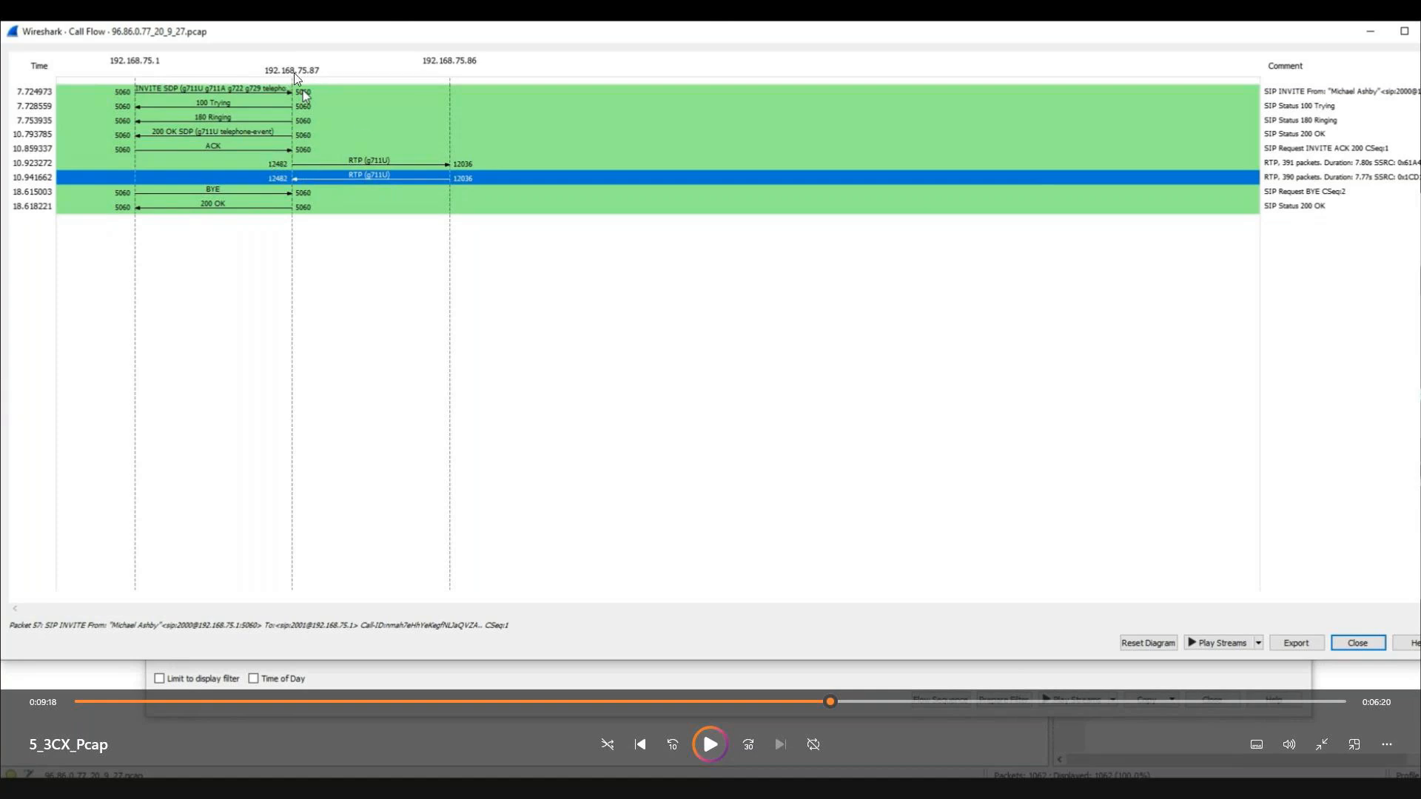
key("space")
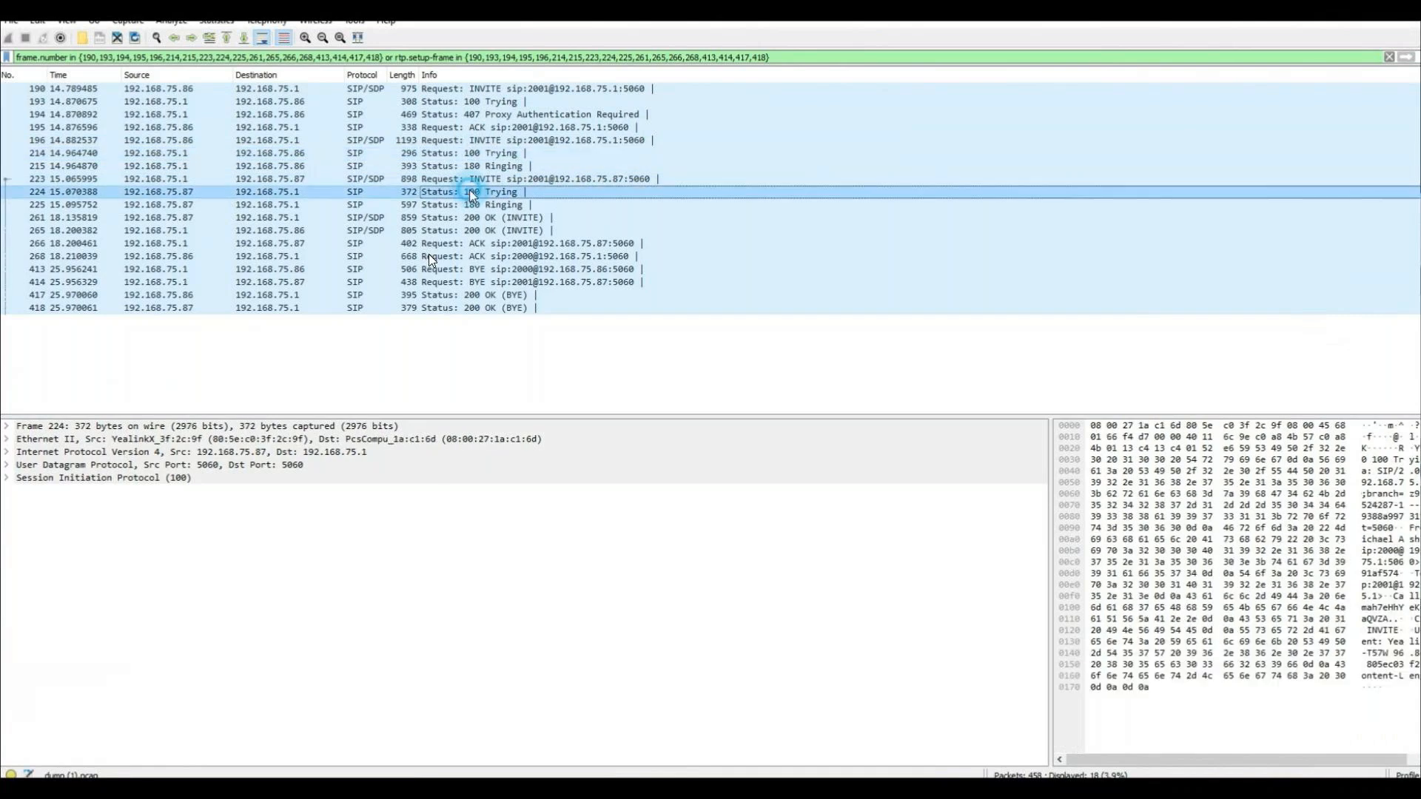
- Examine the SDP owner address and the expanded connection information of the INVITE in packet 196 of dump (1).pcap
mouse_move(362, 167)
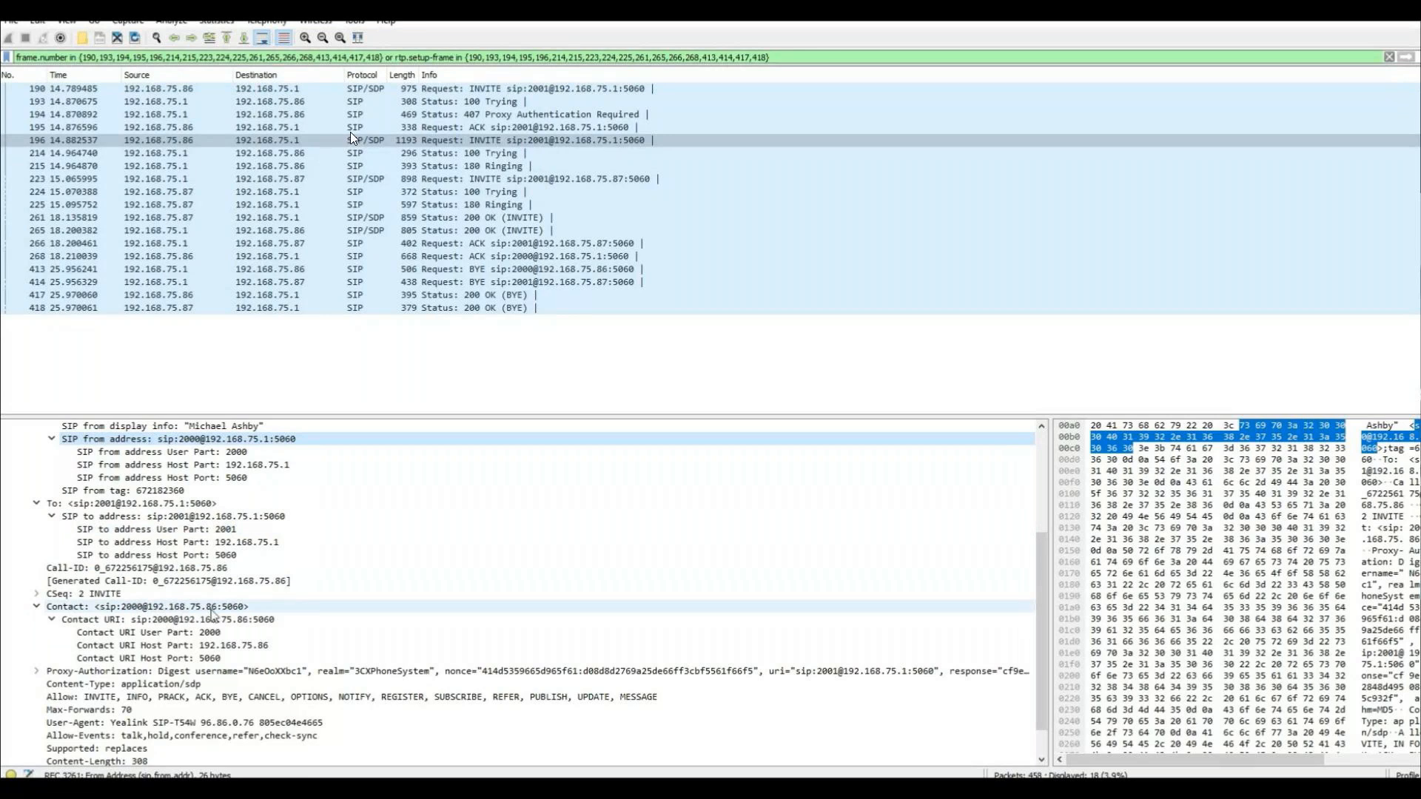
mouse_move(230, 661)
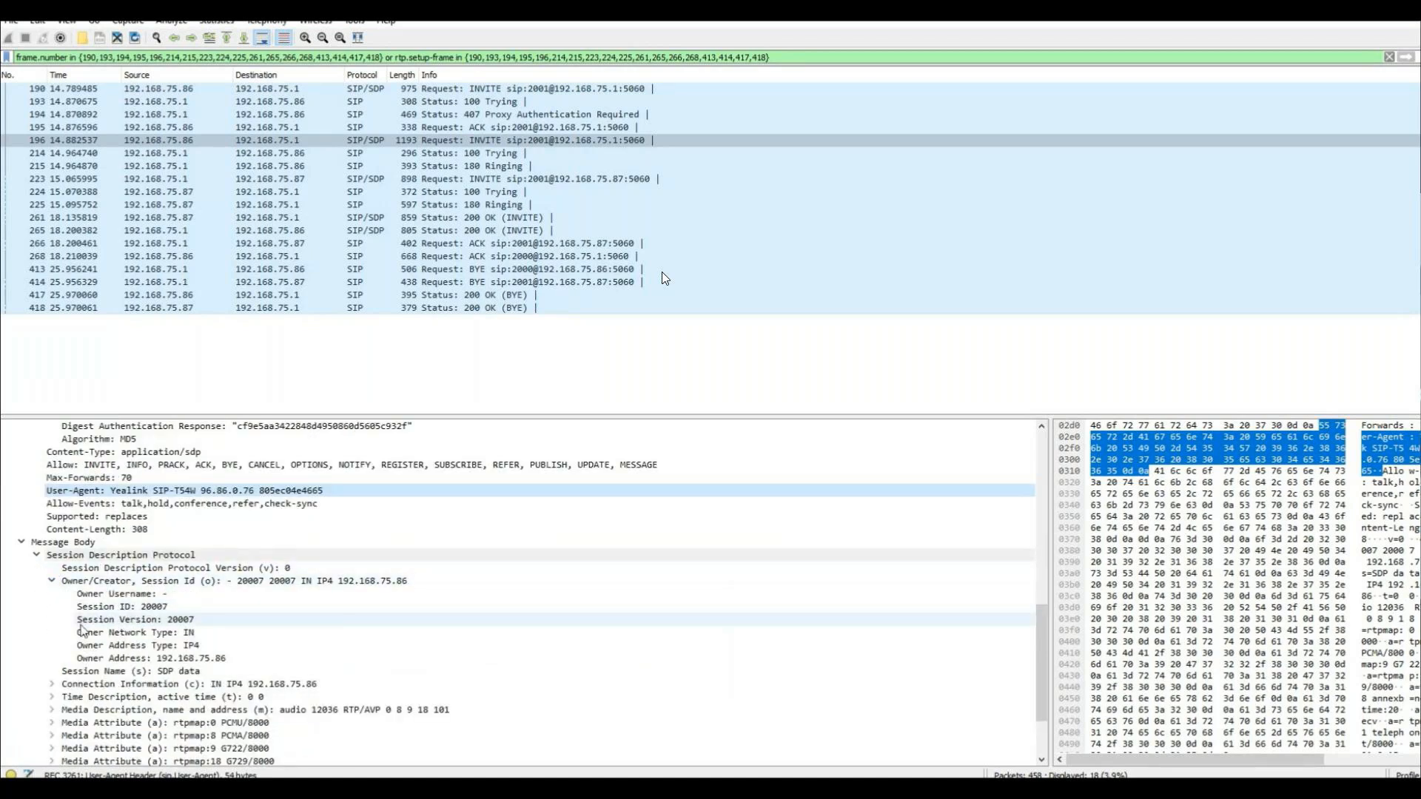
left_click(87, 659)
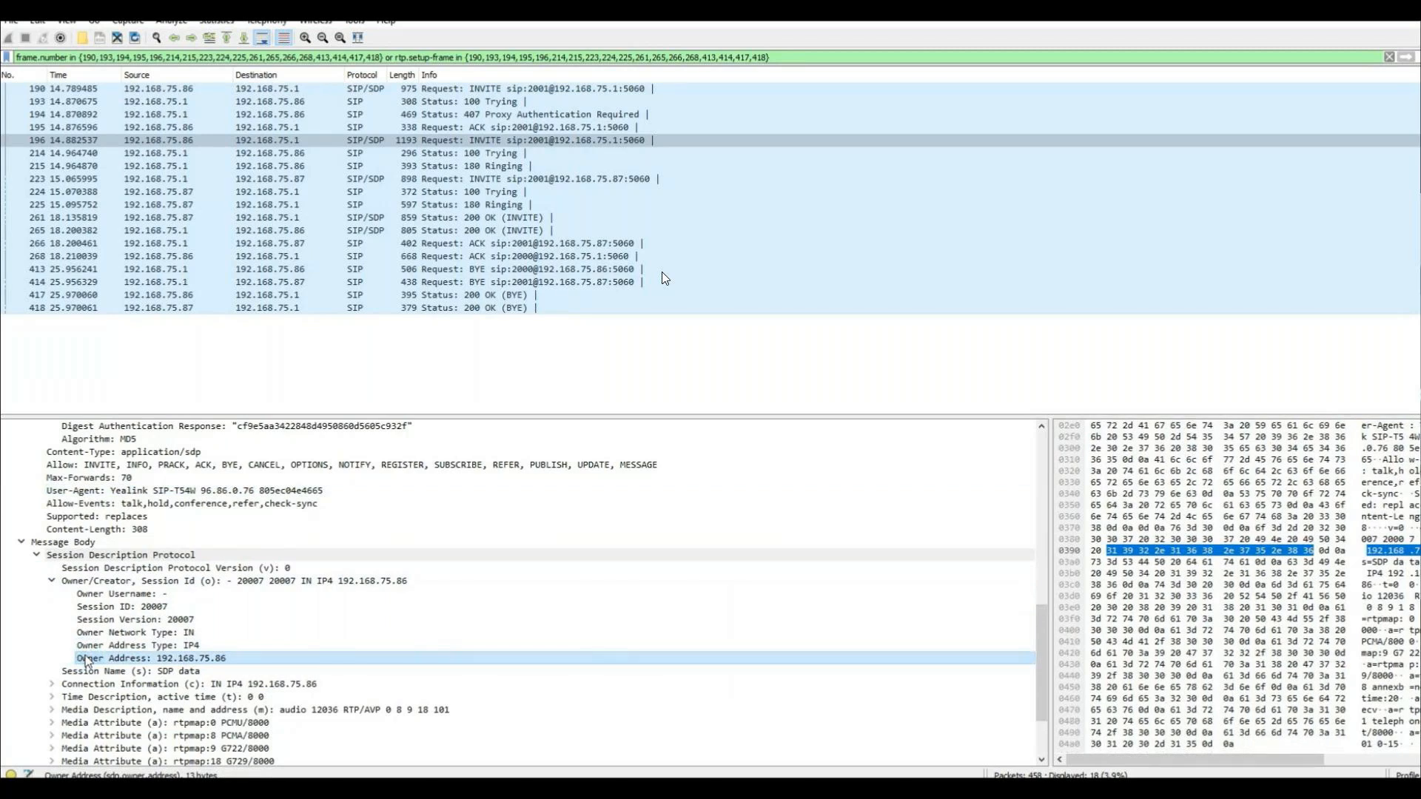
scroll(87, 661, "down", 3)
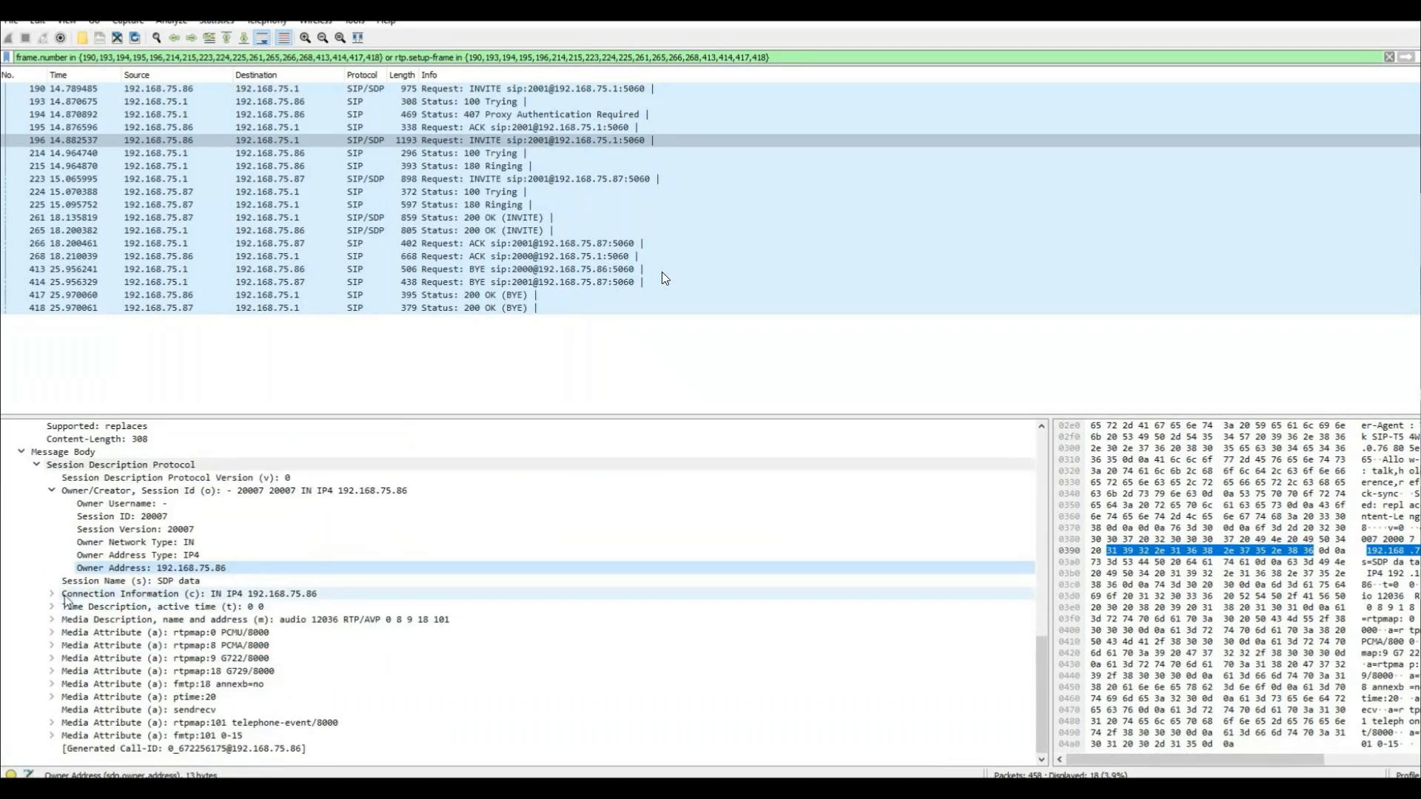
left_click(52, 594)
left_click(263, 598)
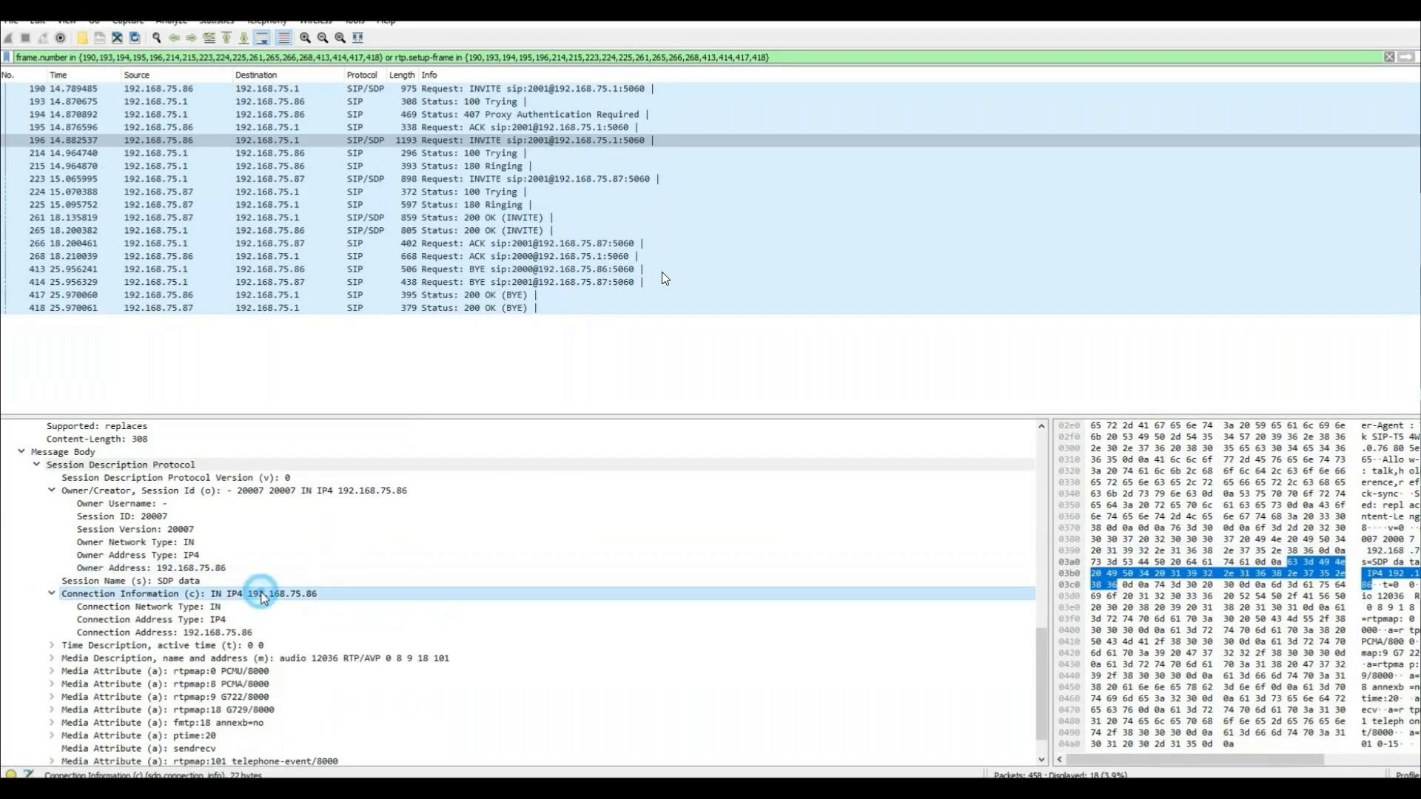
left_click(256, 633)
left_click(265, 595)
left_click(252, 632)
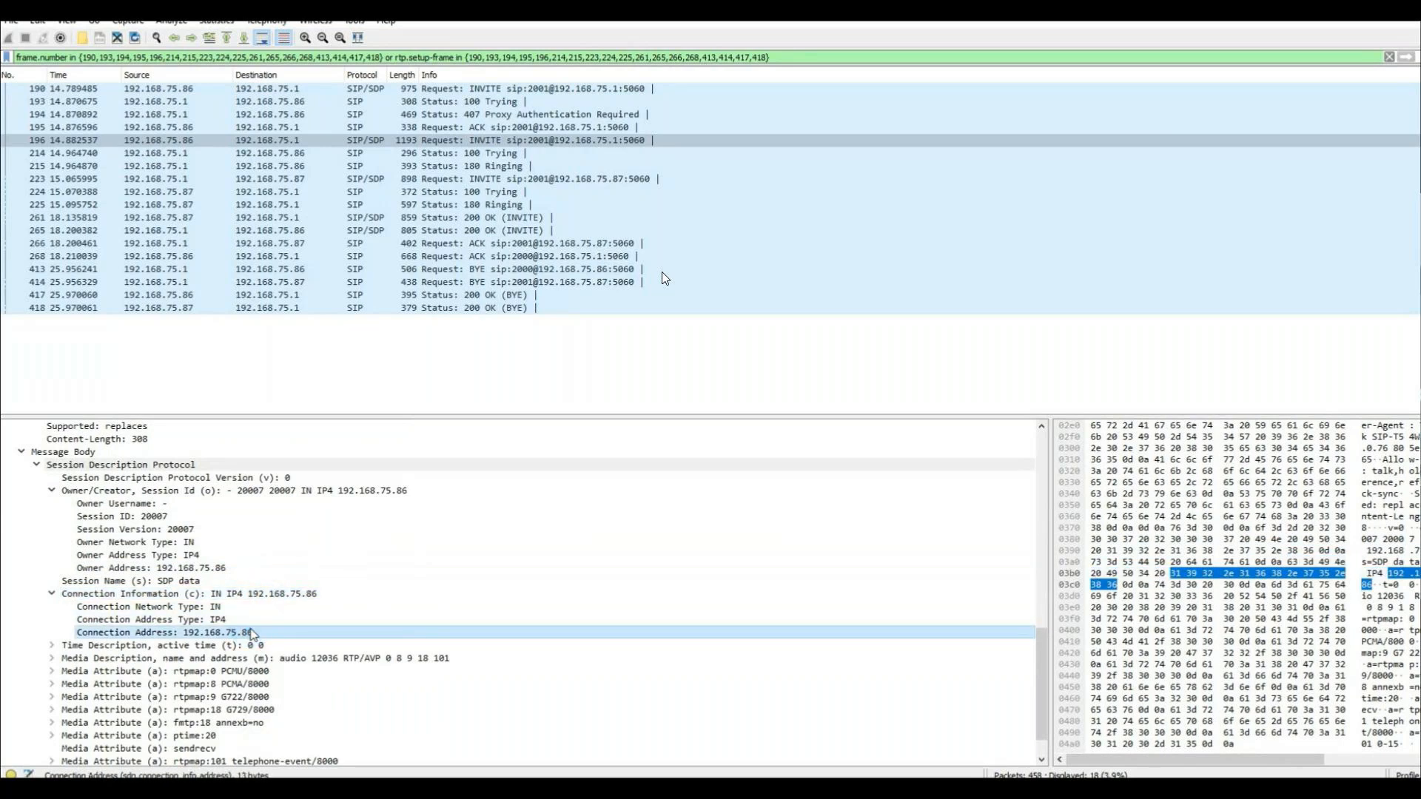
- Review the PCMU, PCMA and G722 codec attributes of packet 196 and expand fmtp:101 to examine its format specific parameters
scroll(253, 633, "down", 1)
left_click(248, 620)
left_click(248, 632)
left_click(248, 645)
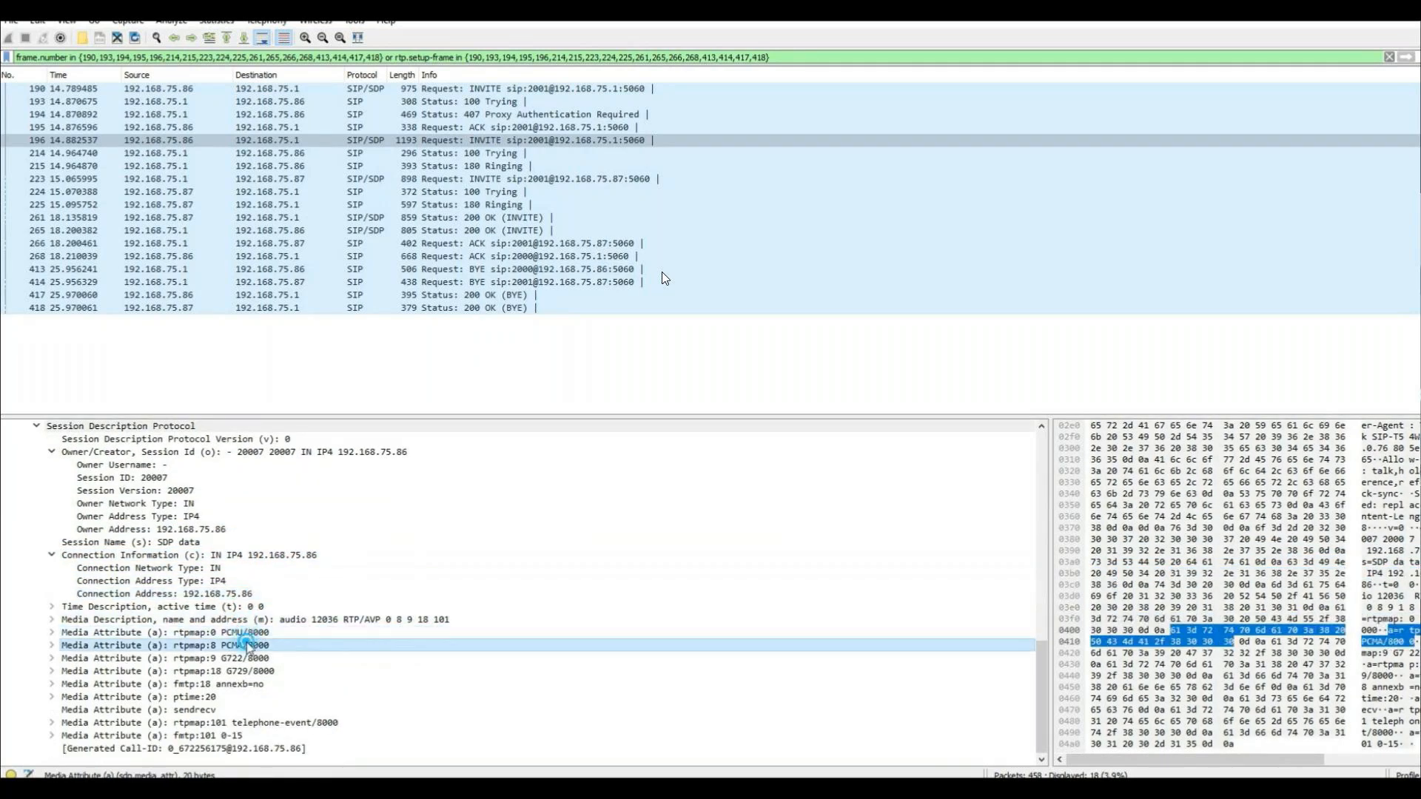
left_click(248, 656)
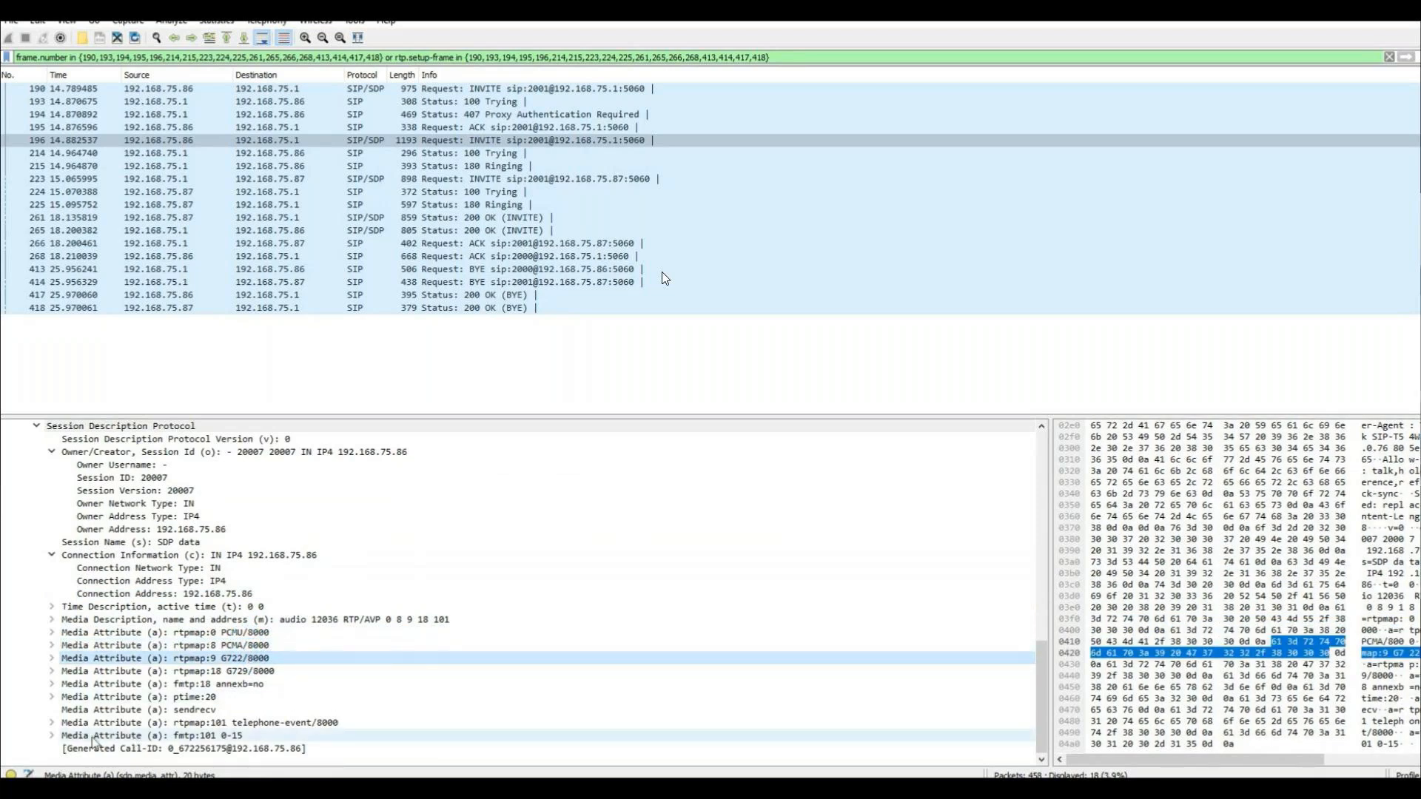
left_click(55, 737)
scroll(133, 740, "down", 1)
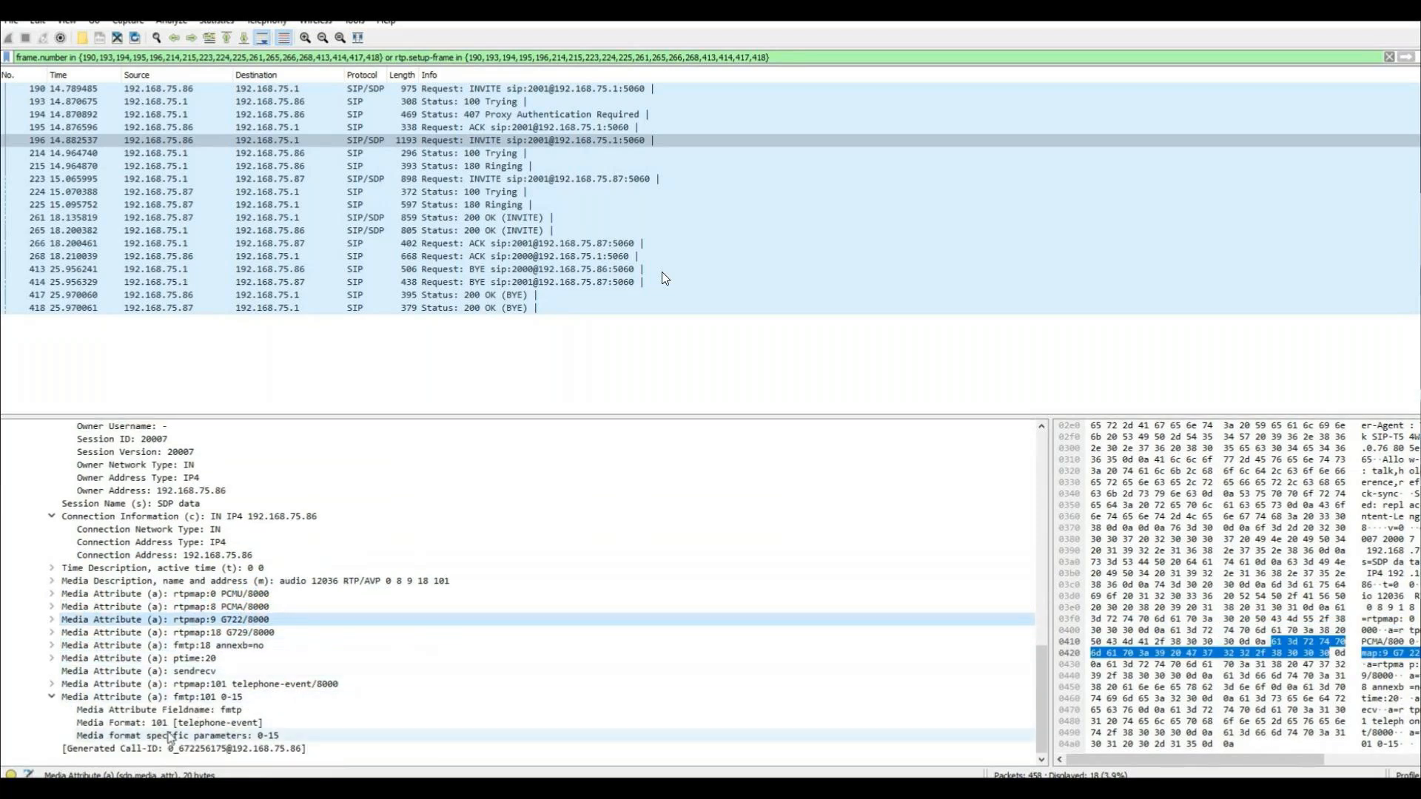
left_click(259, 736)
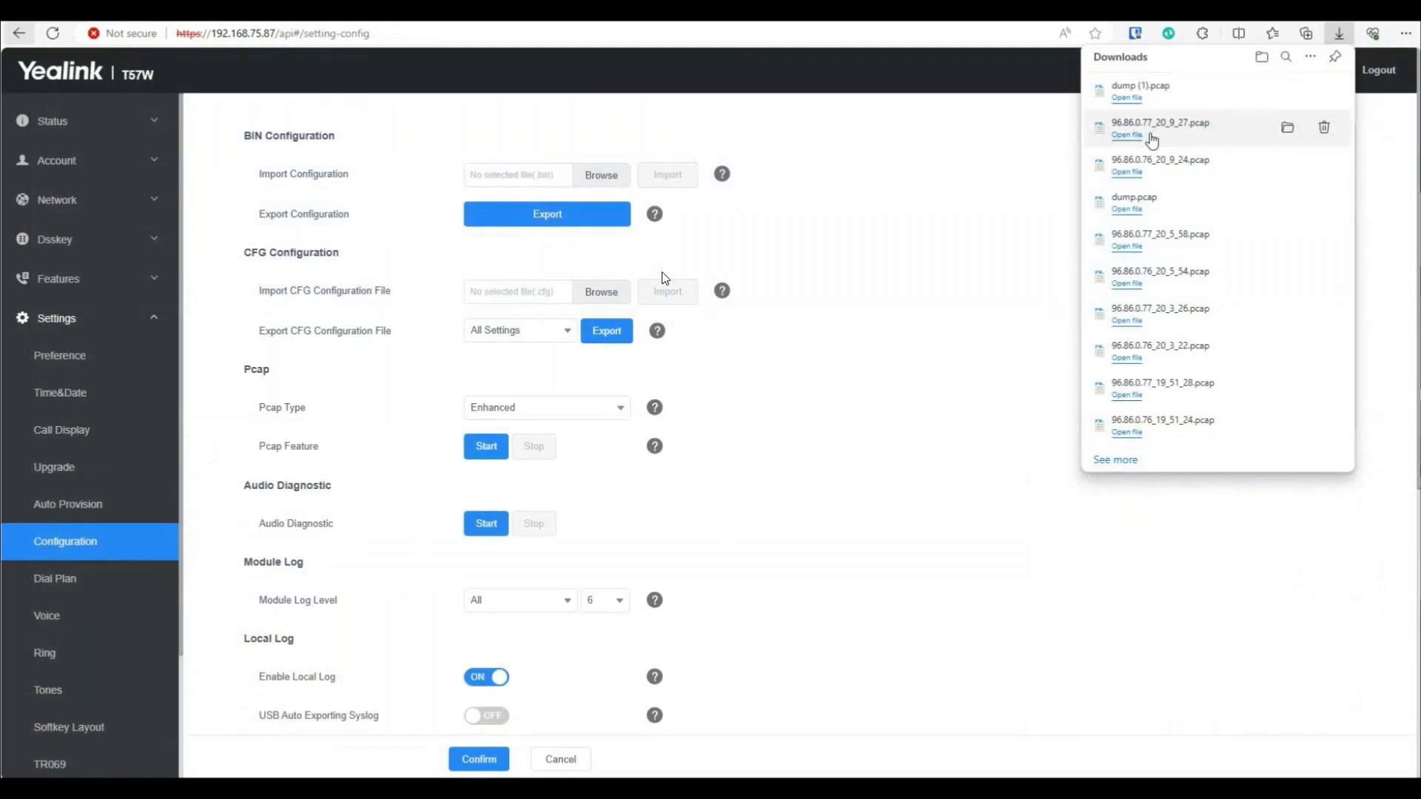
- Open the downloaded capture 96.86.0.77_20_9_27.pcap in Wireshark and list its VoIP calls
left_click(1149, 136)
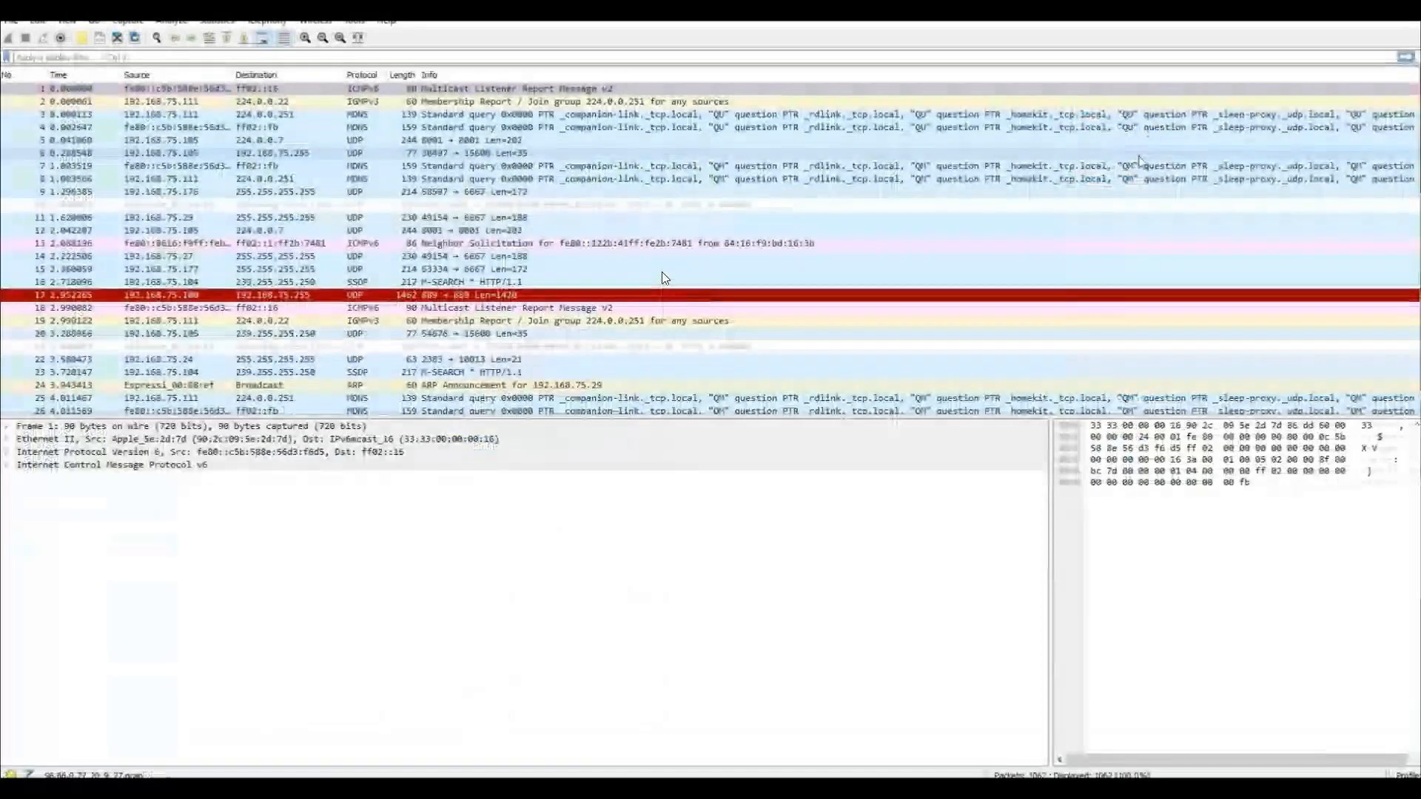
left_click(273, 22)
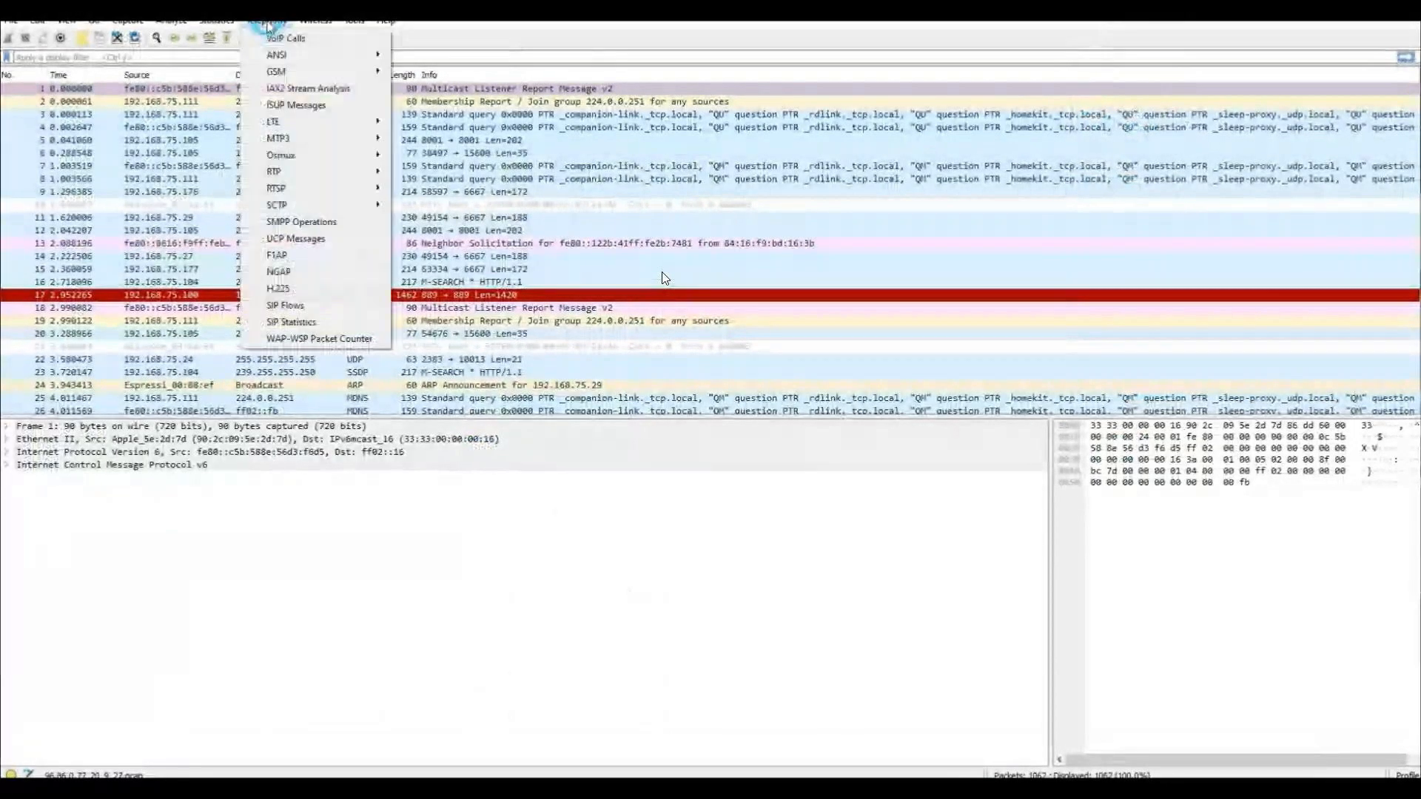
left_click(273, 26)
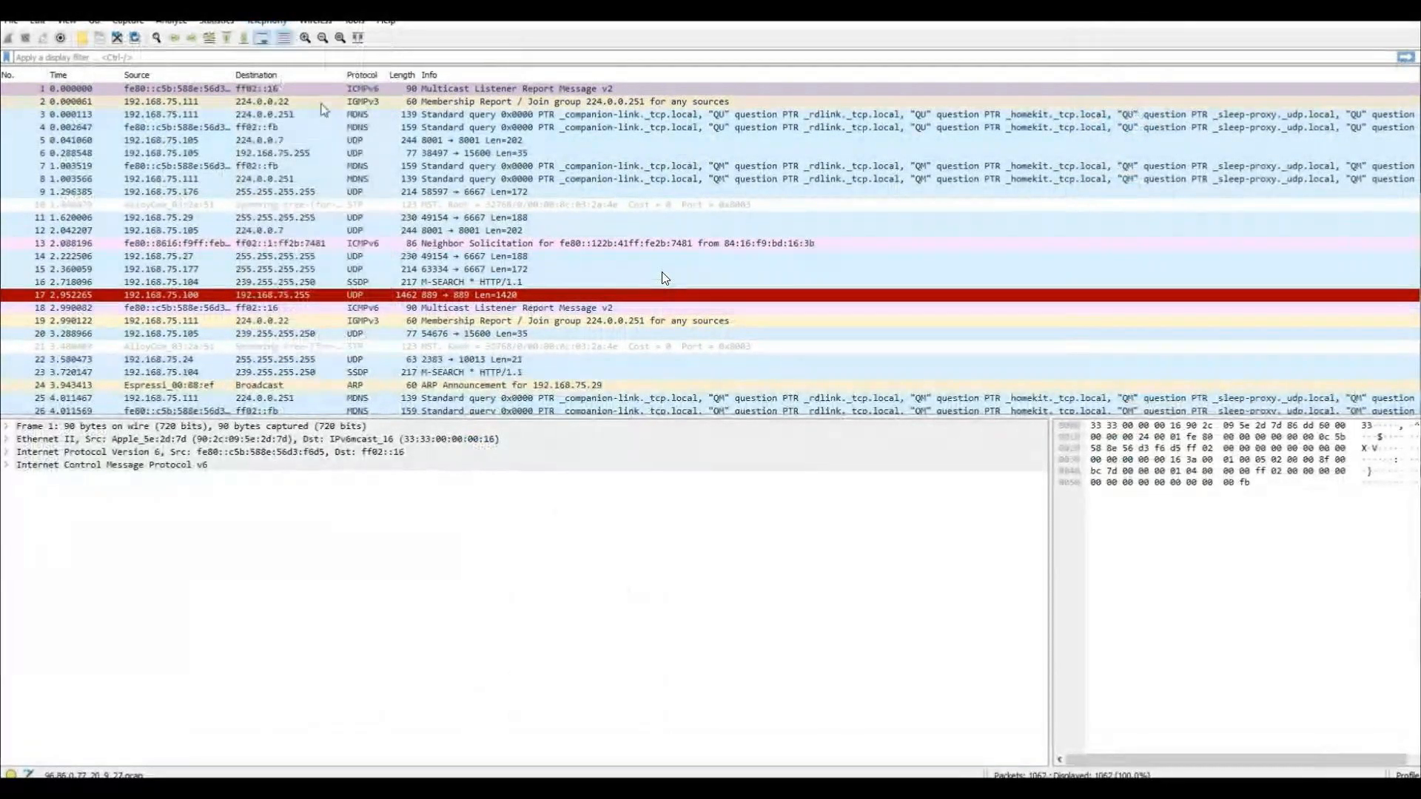
left_click(272, 24)
left_click(285, 38)
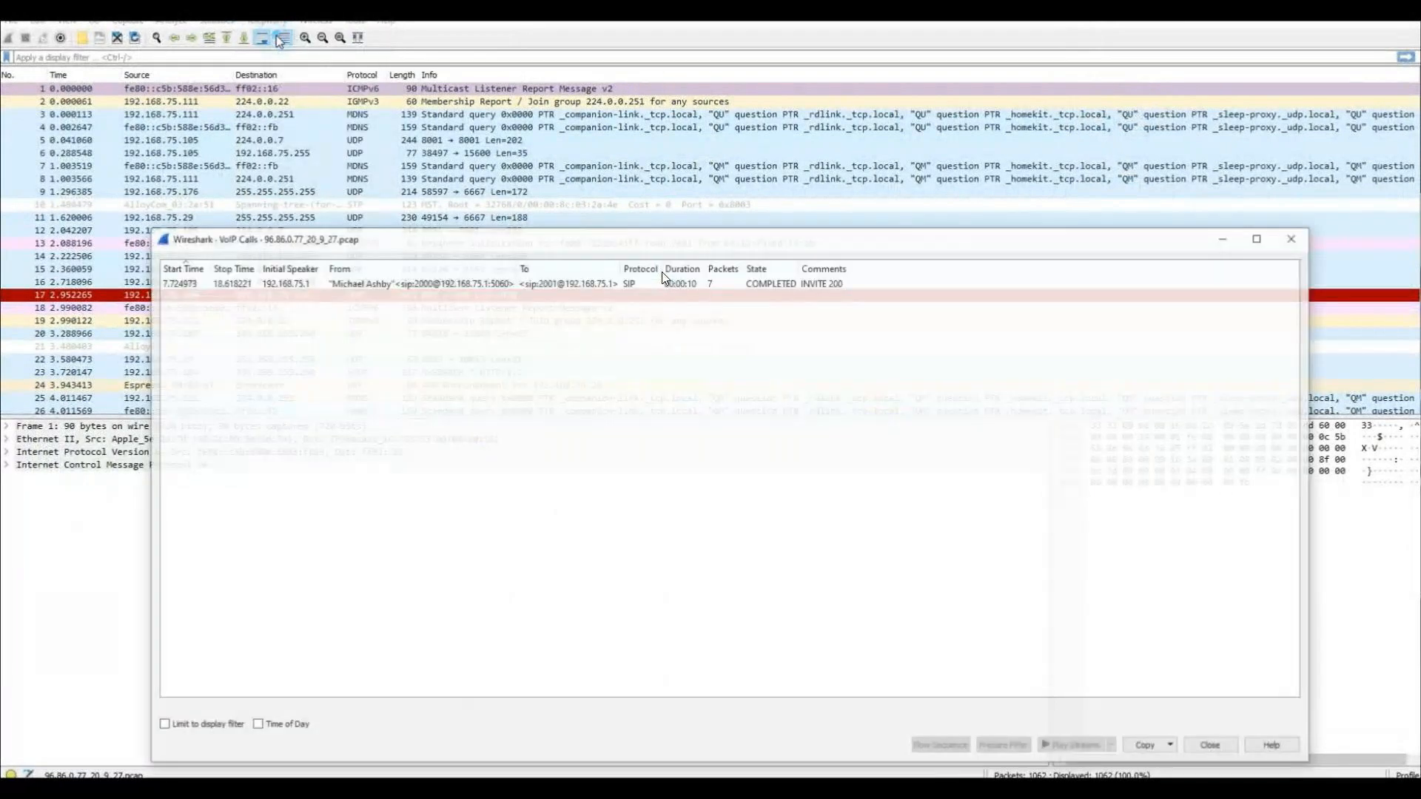
- Filter the packet list to the single completed SIP call and close the VoIP call list
left_click(374, 285)
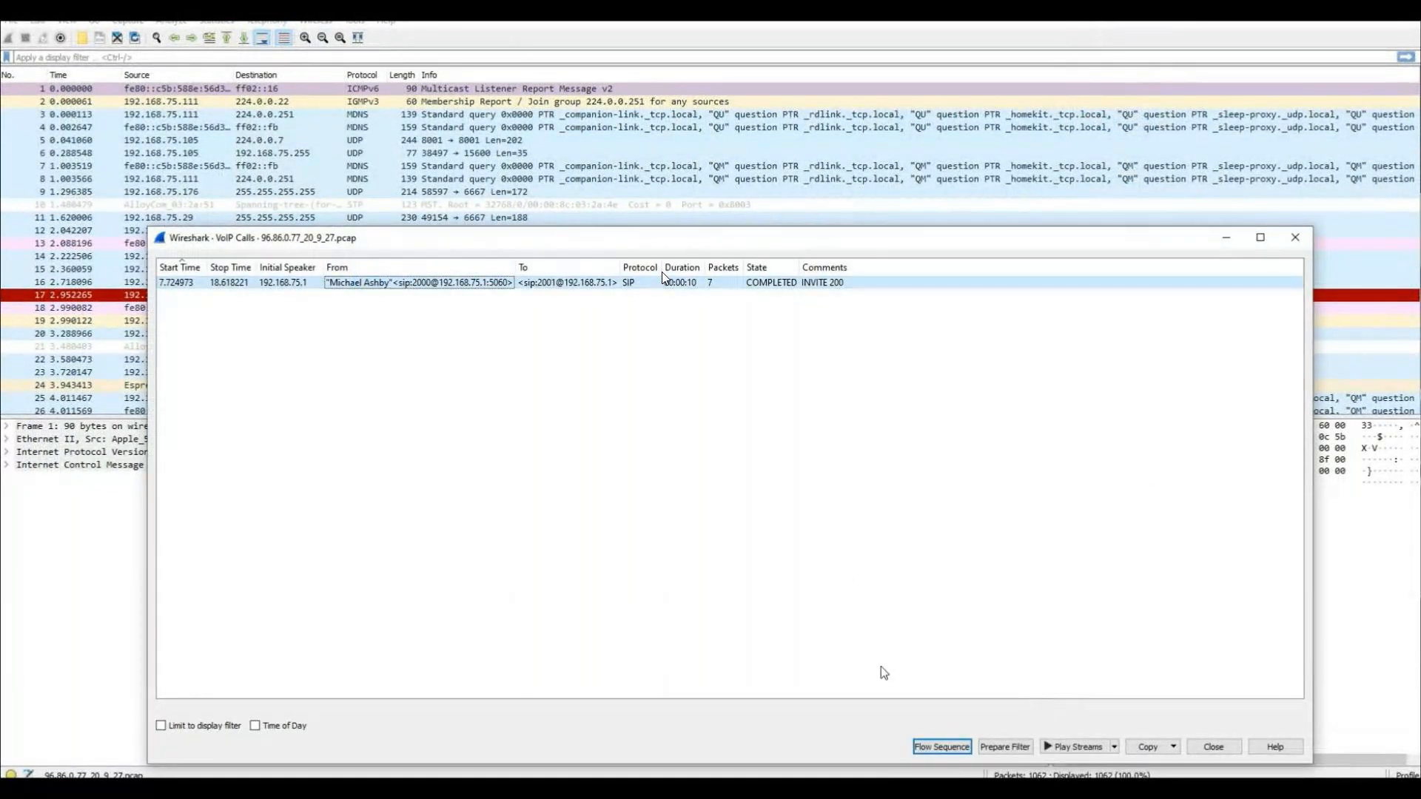
left_click(996, 747)
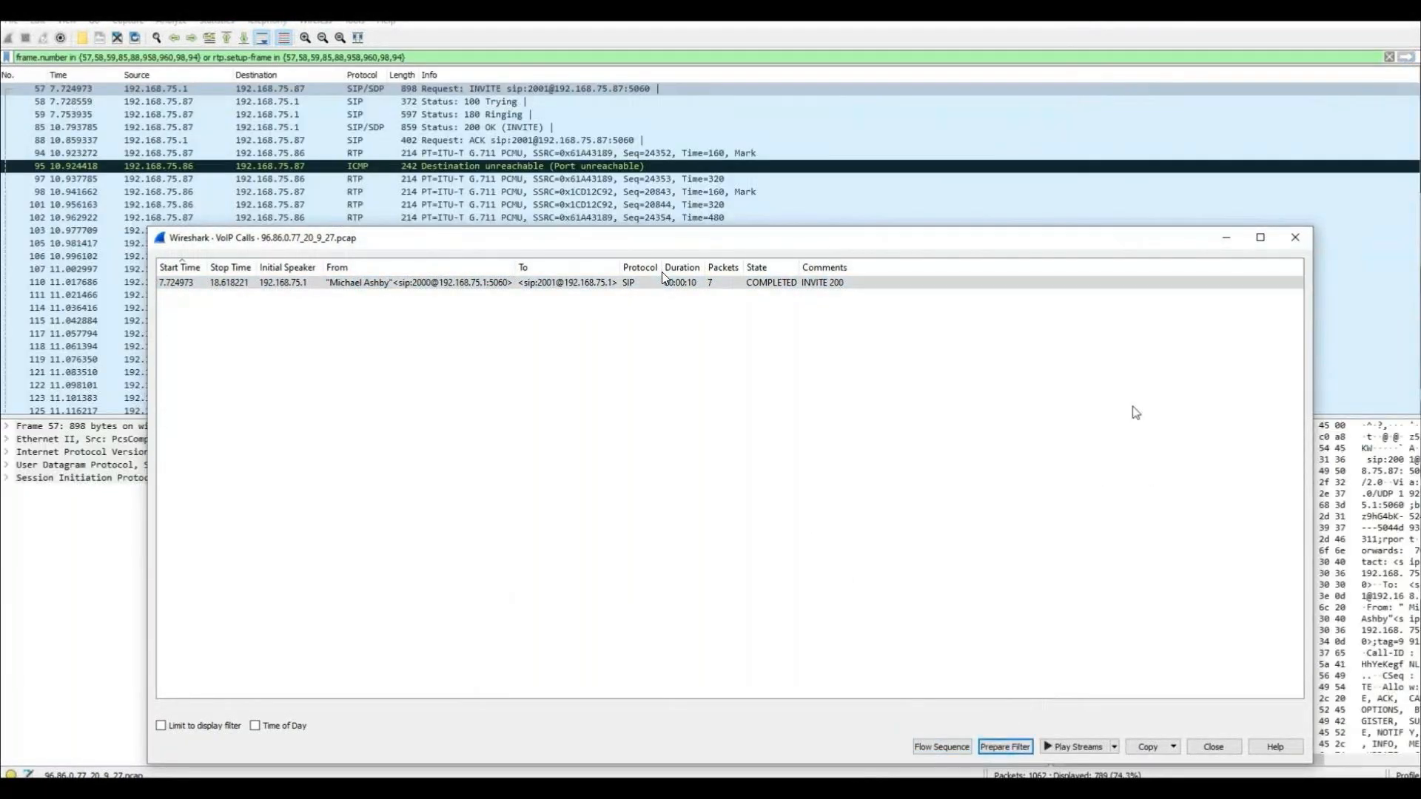
left_click(1294, 239)
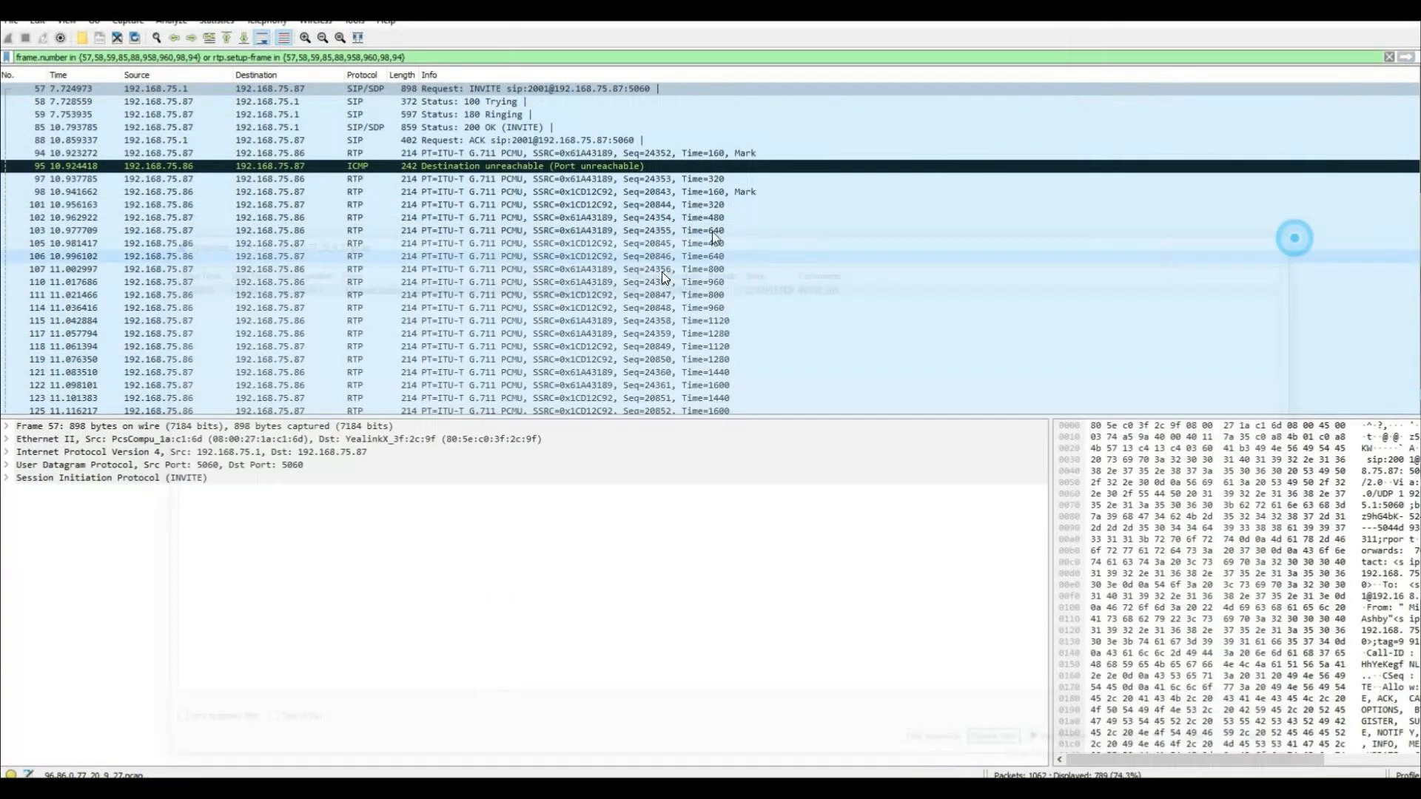
- Examine the filtered call's G.711 PCMU RTP packets, selecting packets 97 through 118 before returning to packet 97
left_click(355, 90)
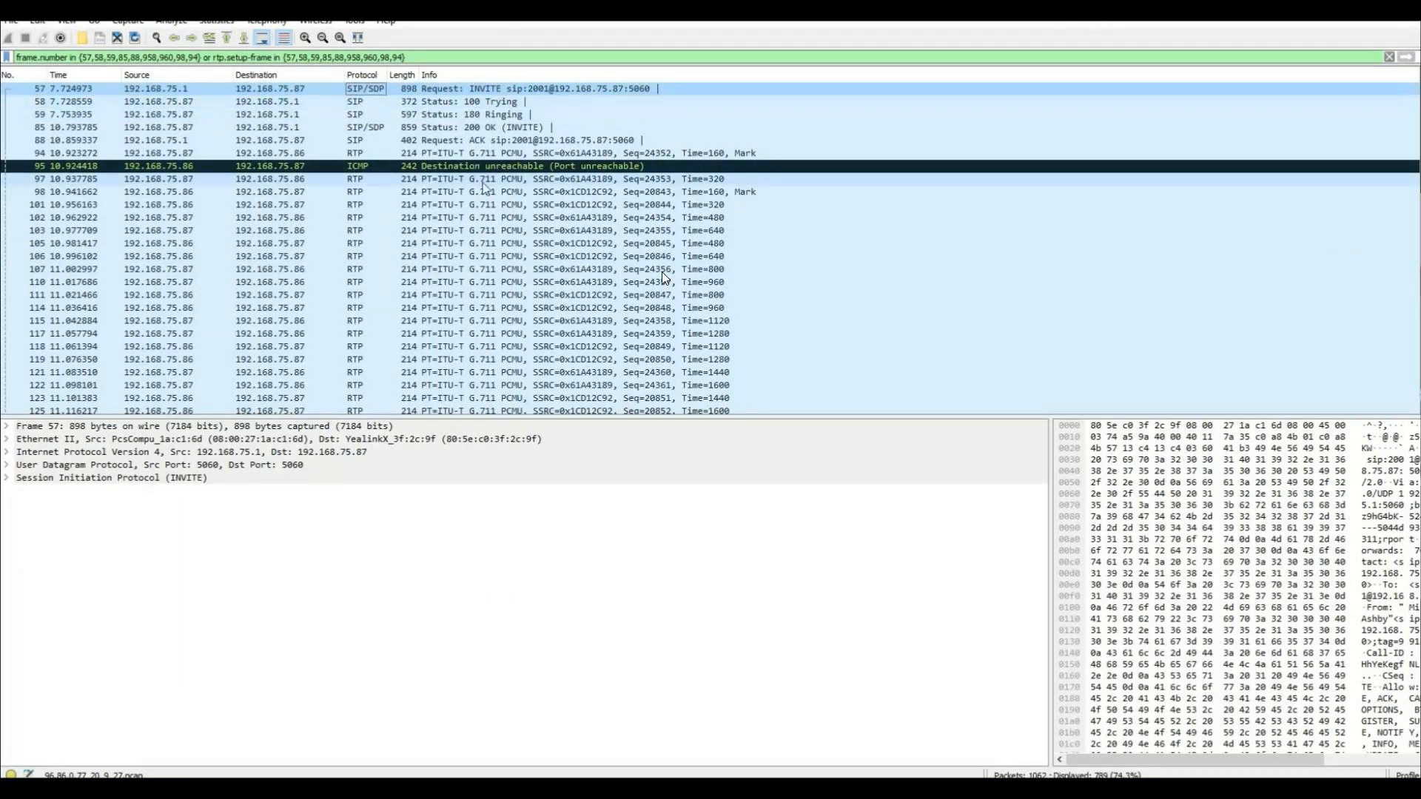
left_click(492, 296)
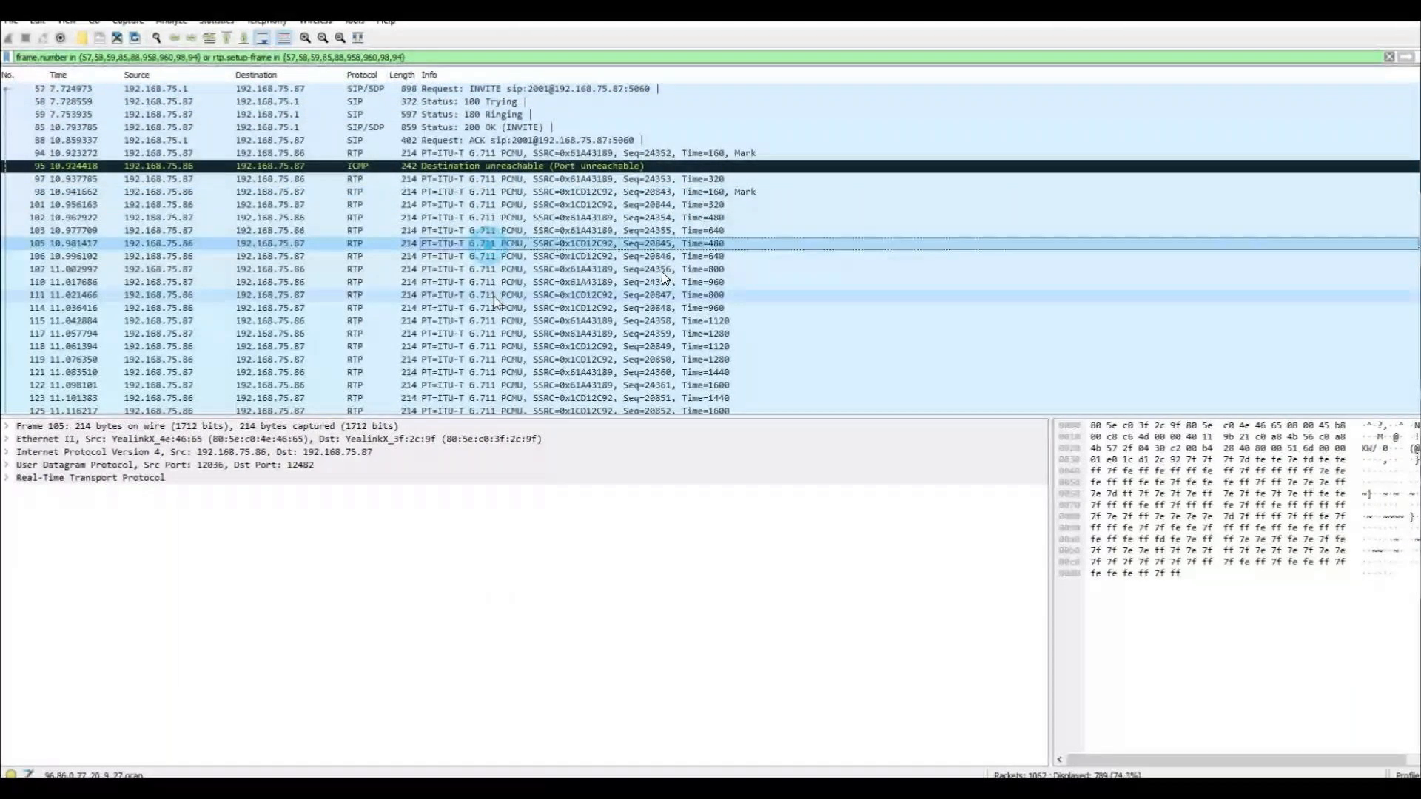
left_click(474, 179)
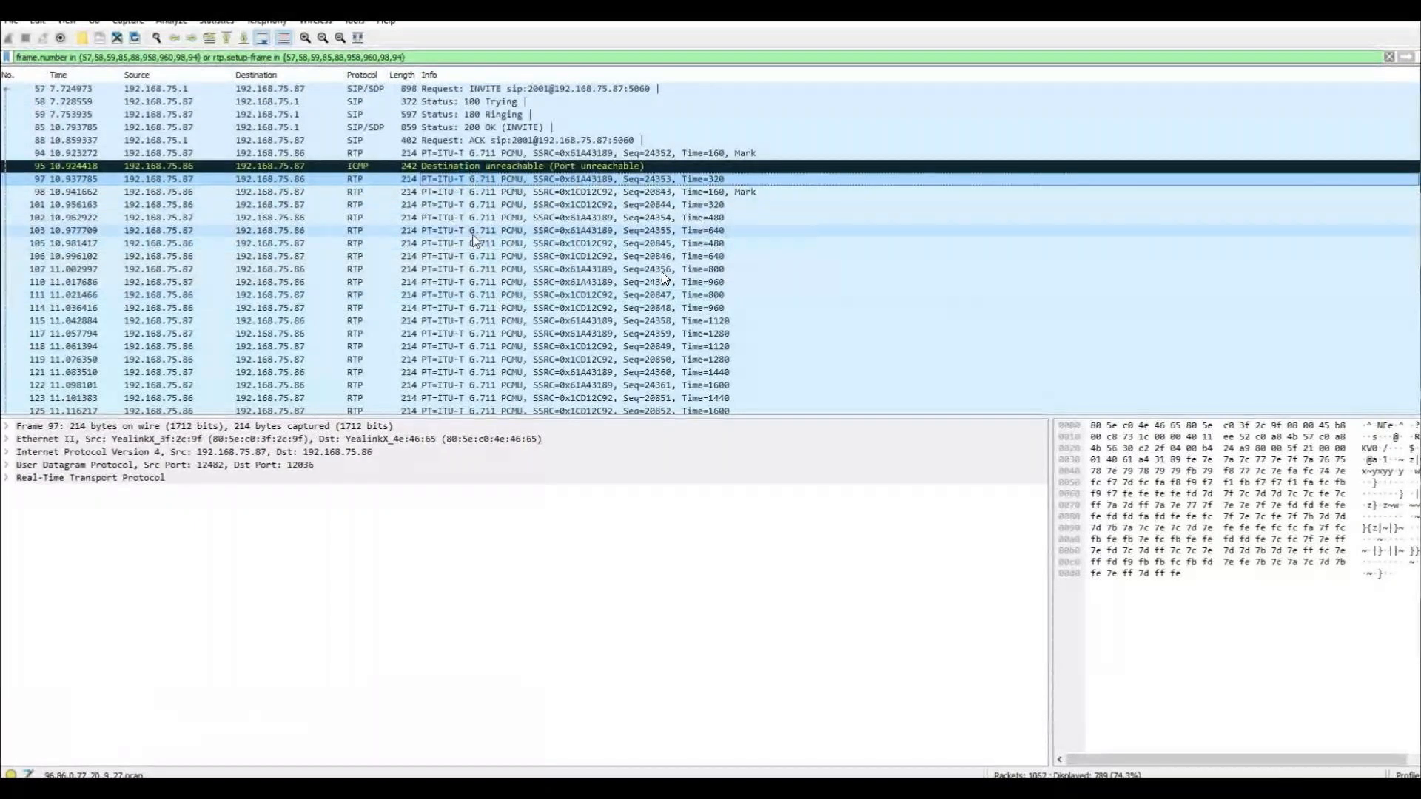
left_click(475, 348, "shift")
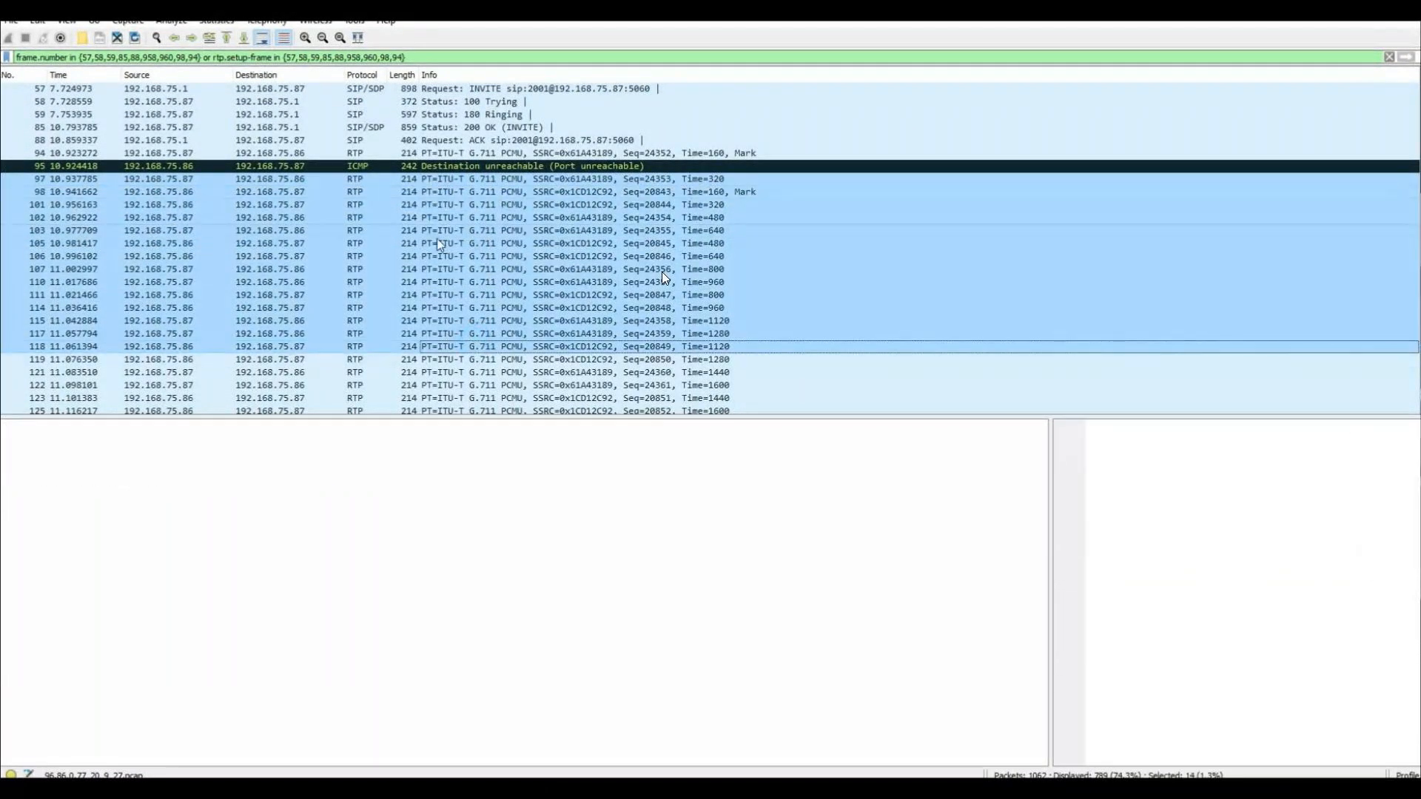
right_click(354, 180)
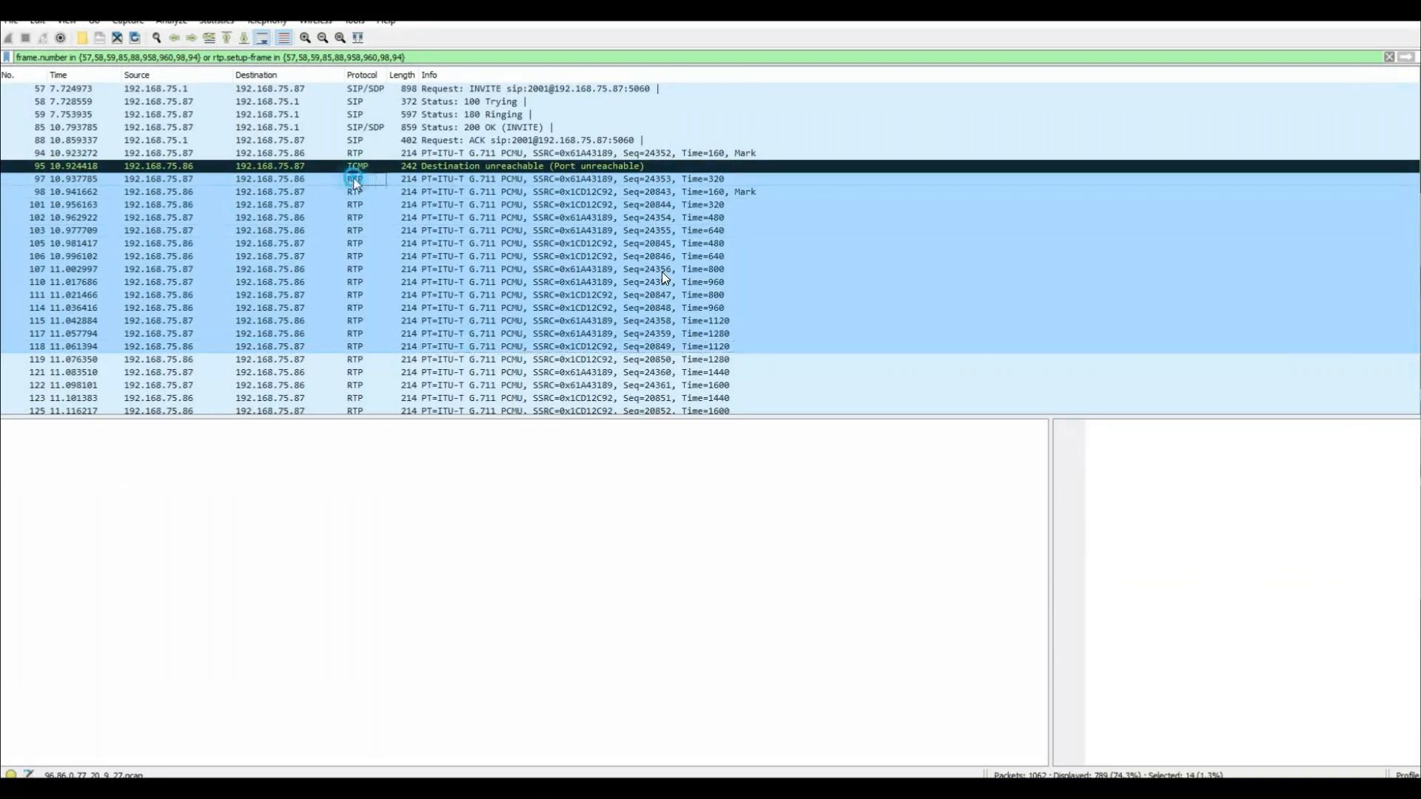
left_click(354, 182)
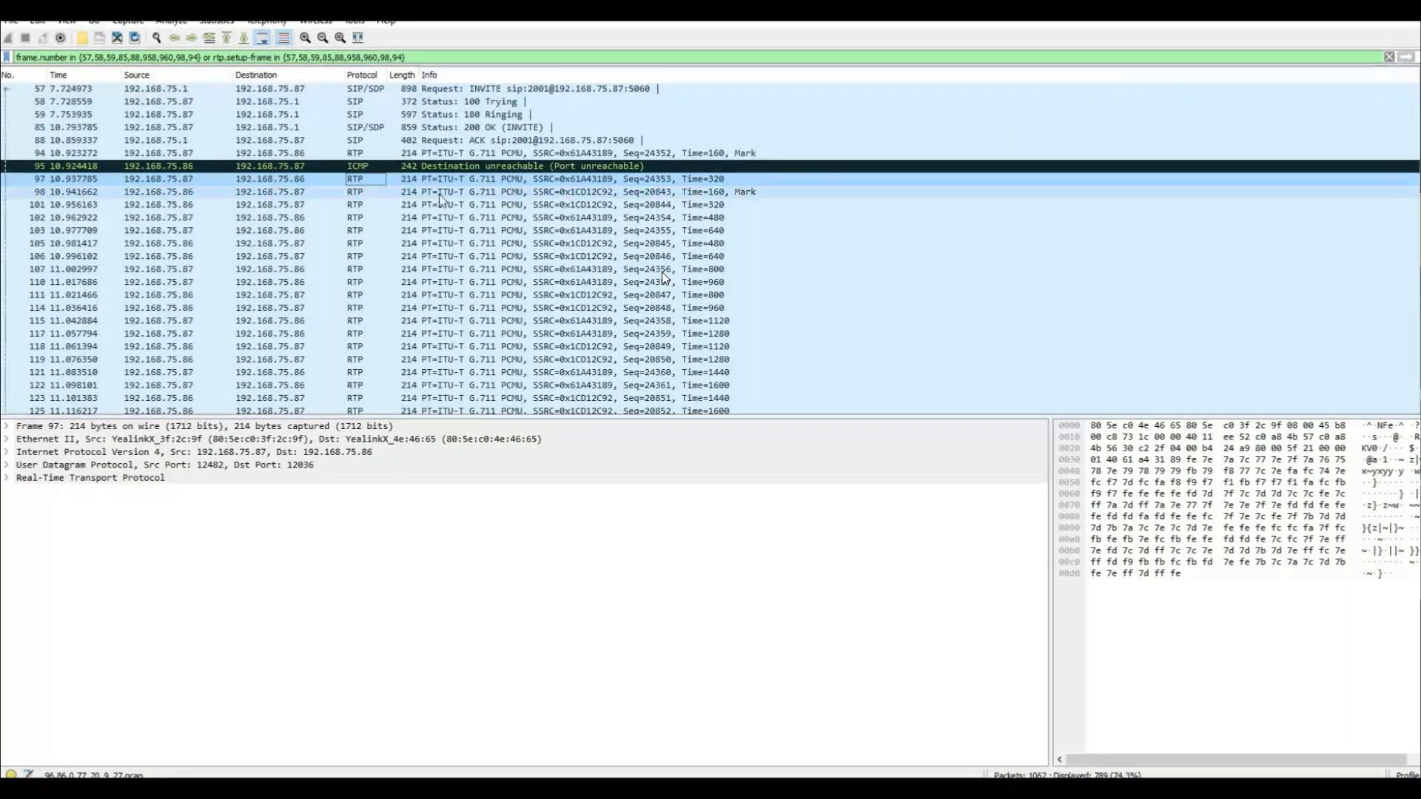
- Expand the SDP message body of the INVITE in packet 57 and examine its connection information and connection address
left_click(370, 89)
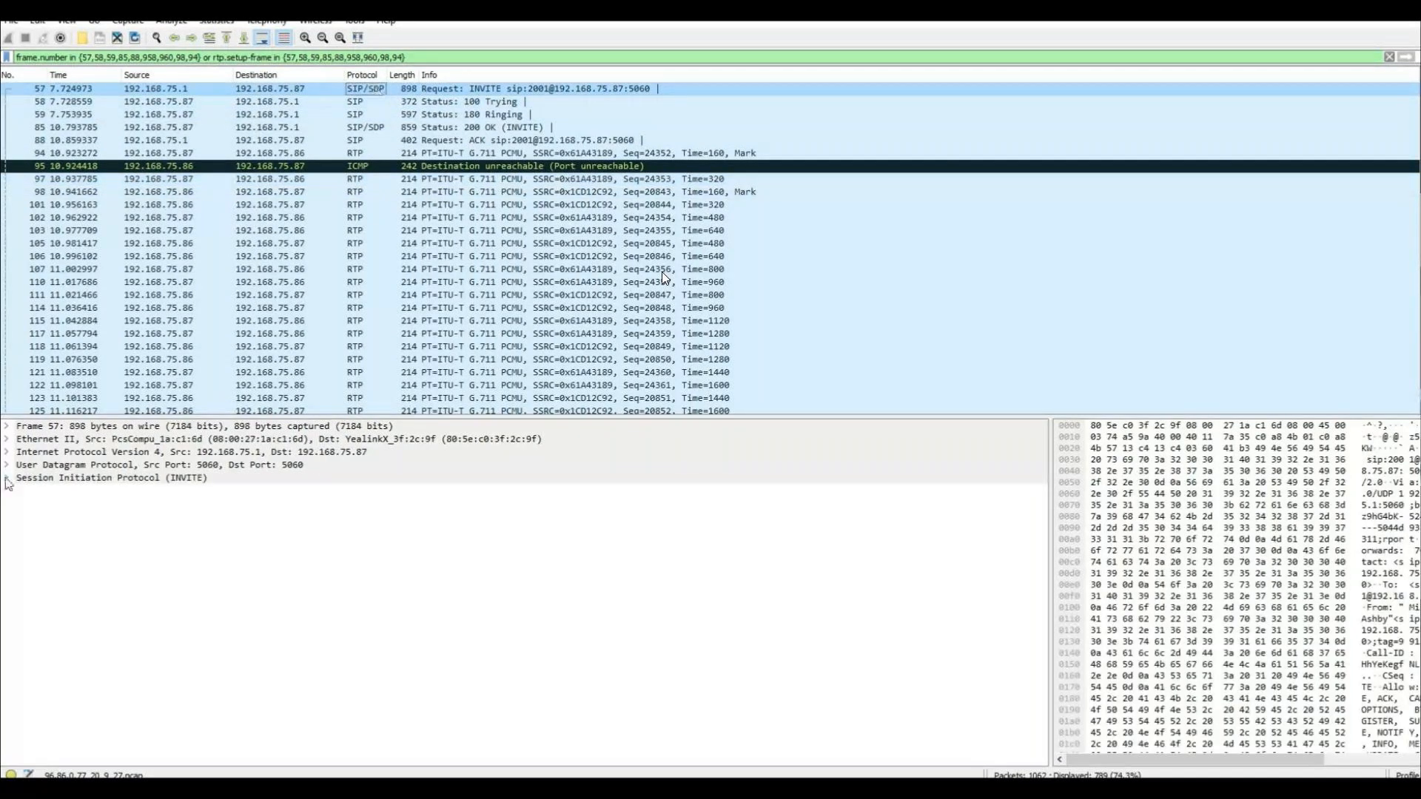
left_click(6, 478)
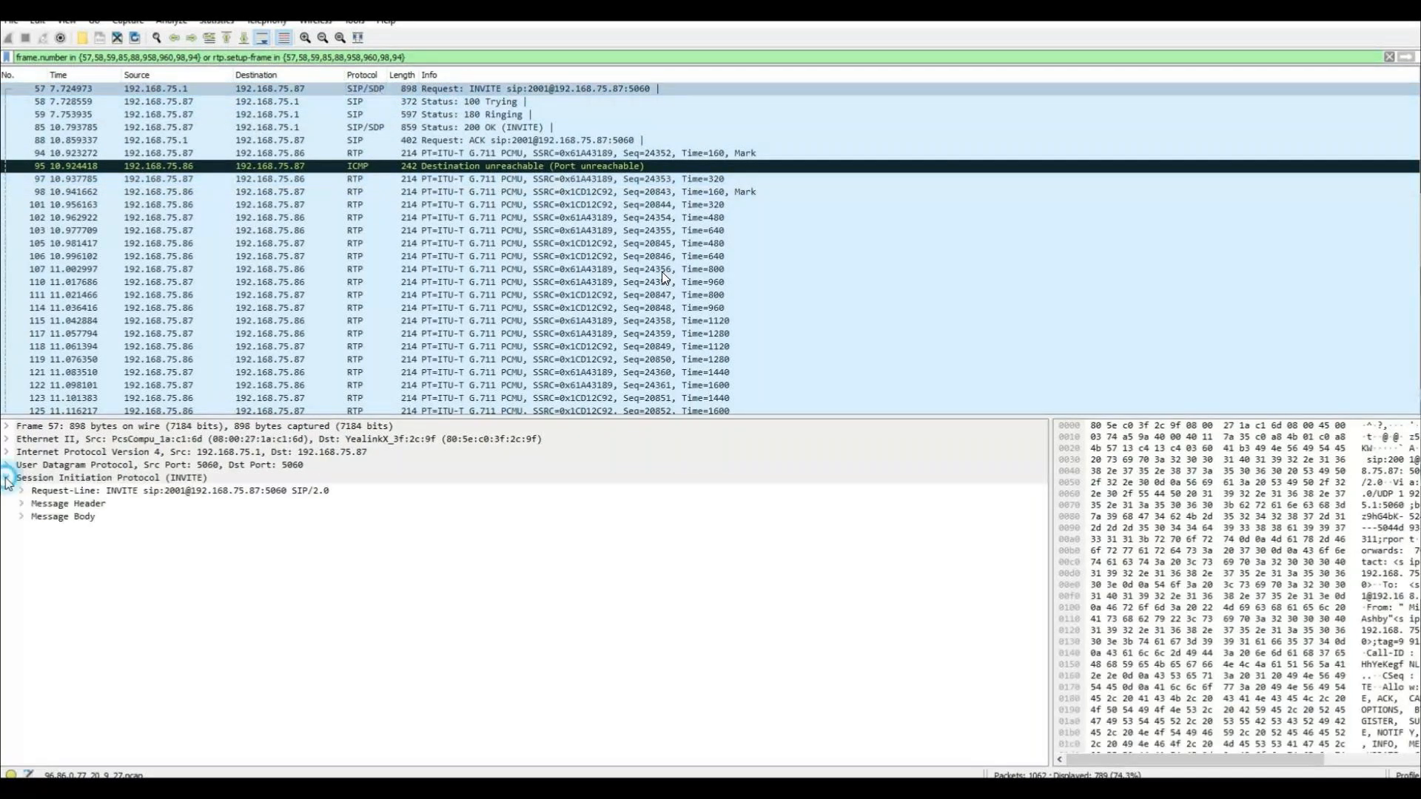
left_click(22, 516)
left_click(36, 529)
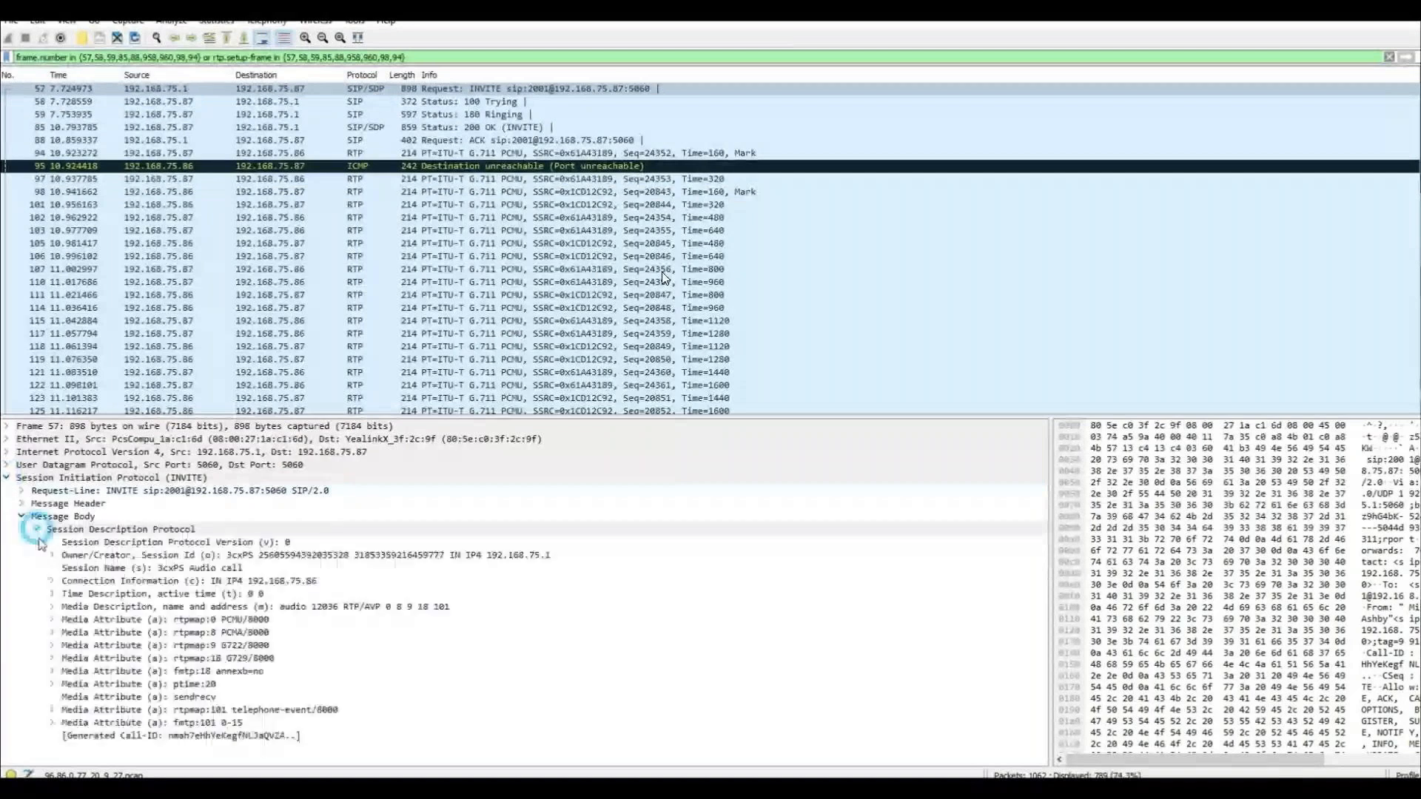
left_click(51, 581)
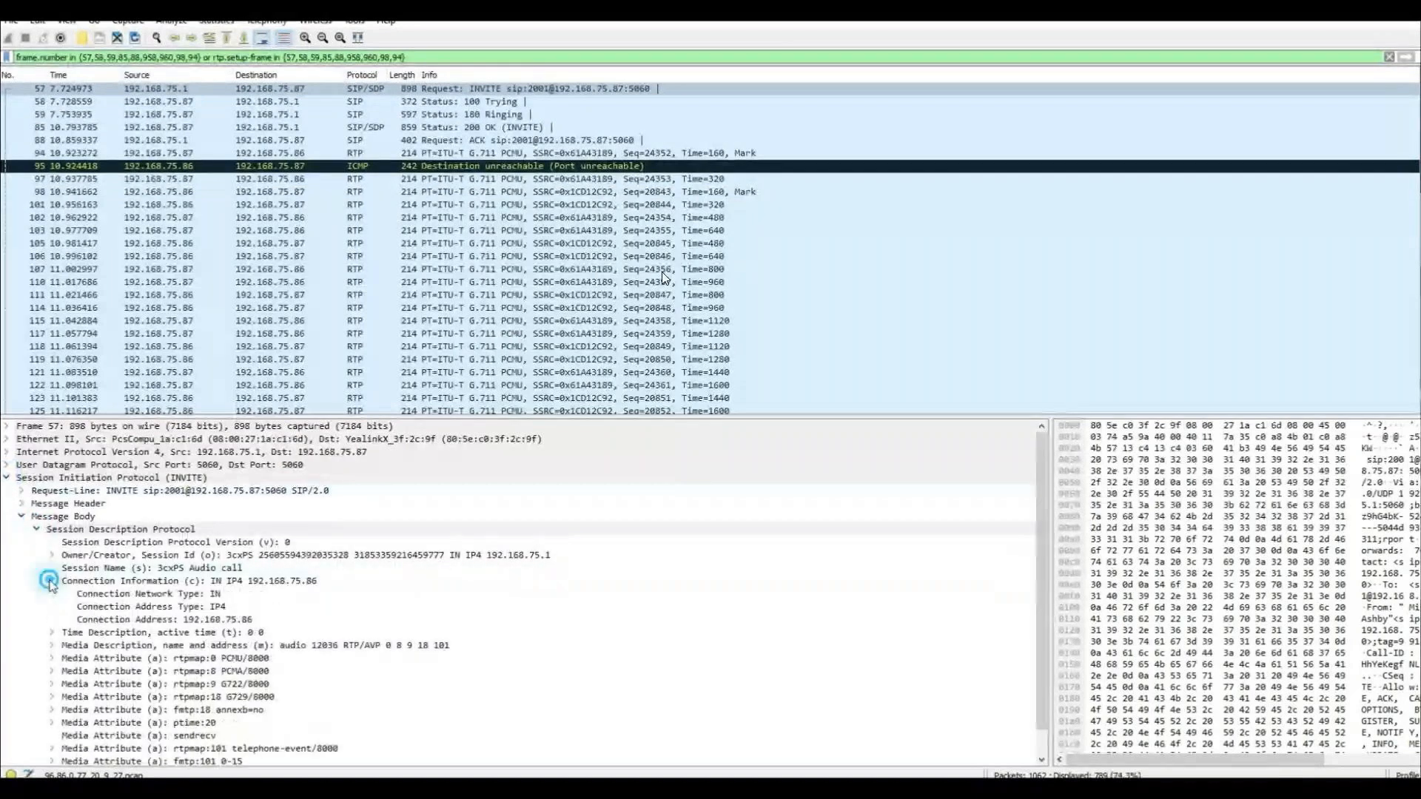
left_click(296, 581)
left_click(185, 620)
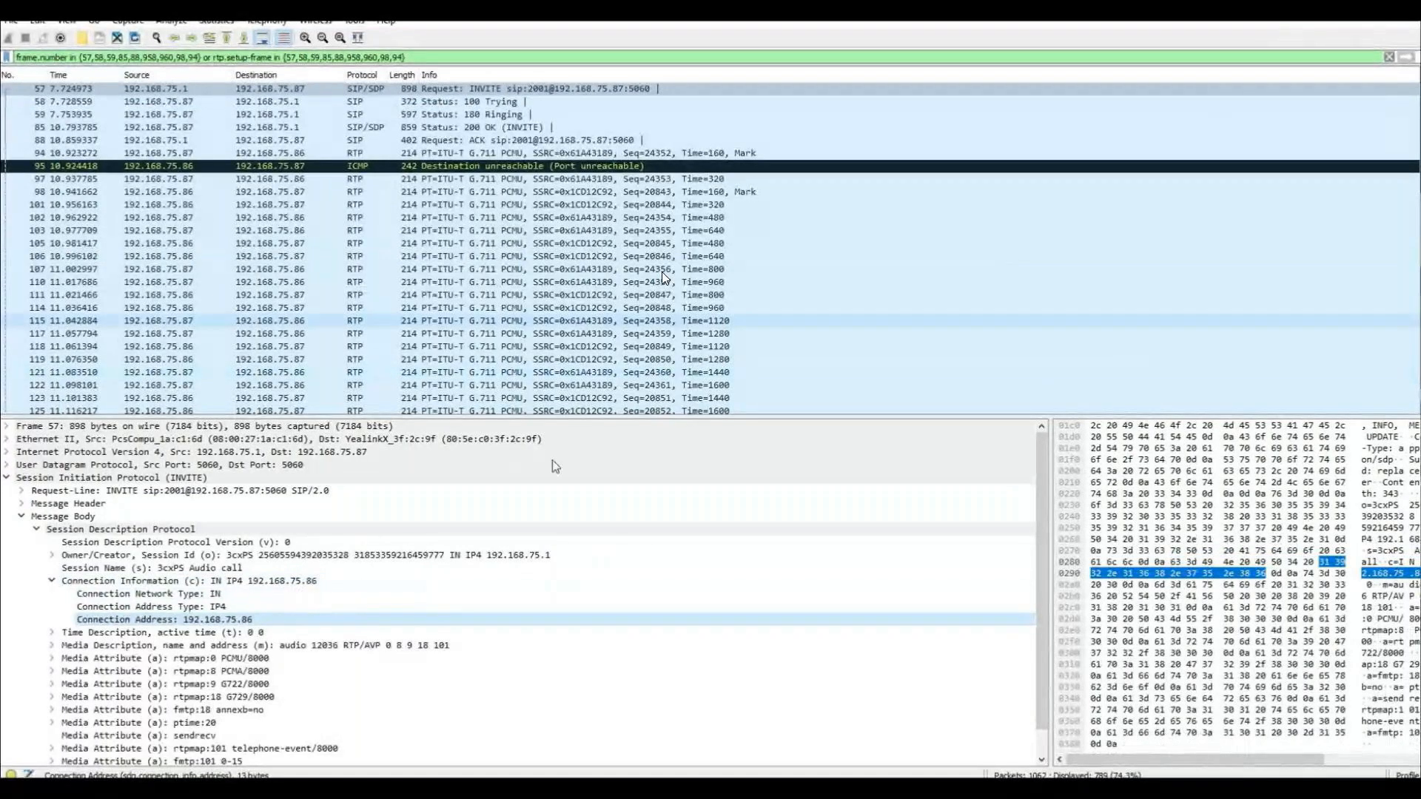
- Expand the fmtp:101 attribute in packet 57's SDP and examine its format specific parameters and the G722 codec attribute
scroll(306, 664, "down", 1)
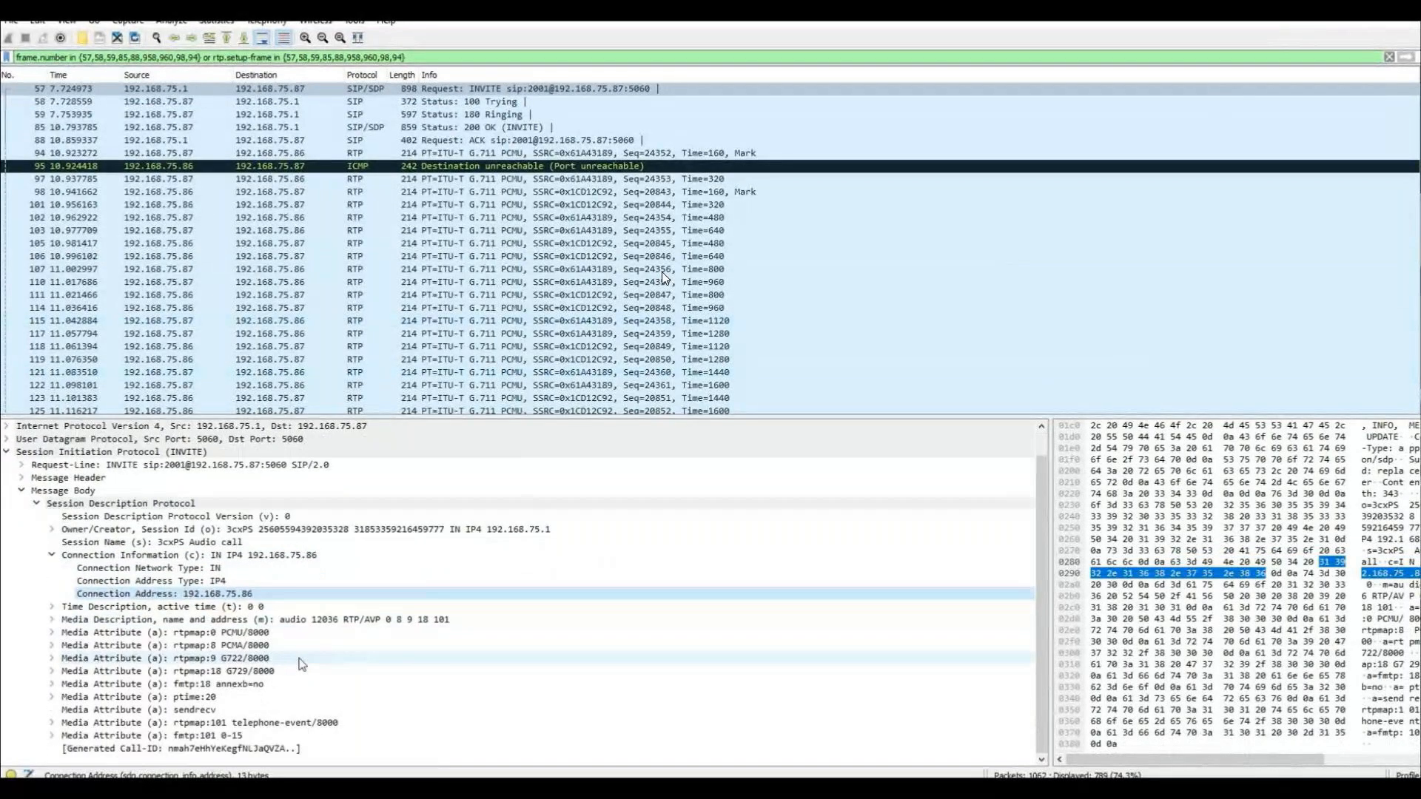
left_click(52, 735)
left_click(200, 735)
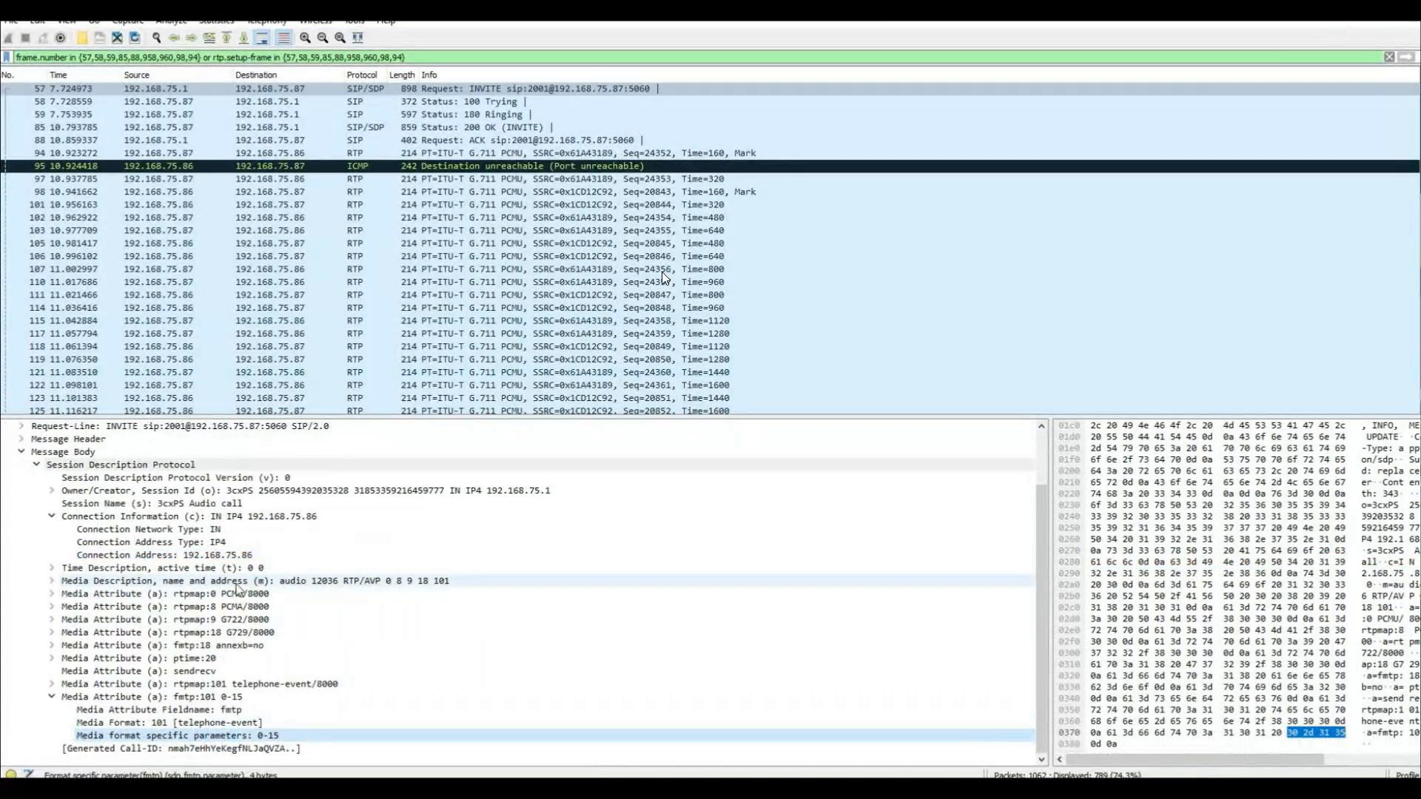
left_click(236, 619)
scroll(664, 278, "down", 8)
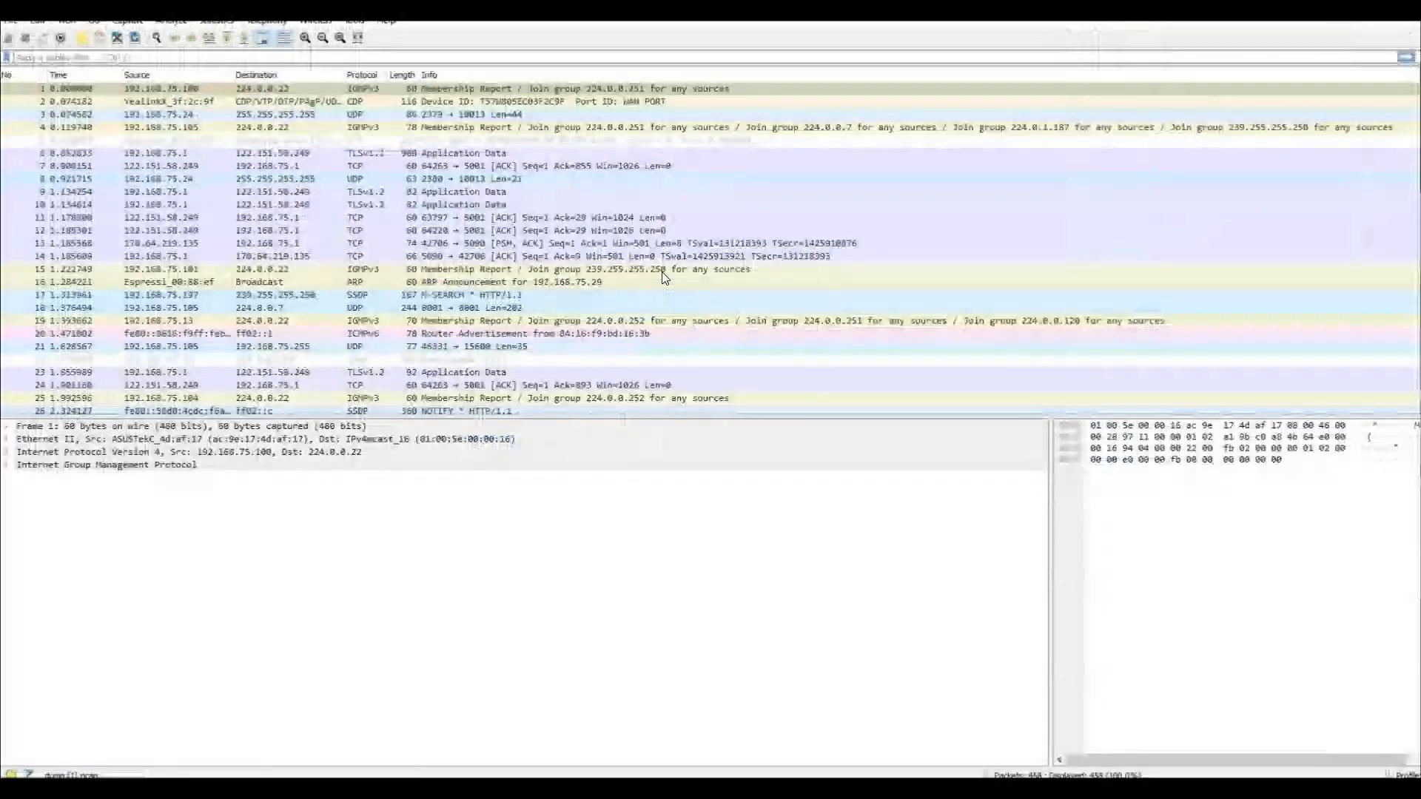
- Check the RTP streams list for the server capture dump (1).pcap and close it
left_click(266, 20)
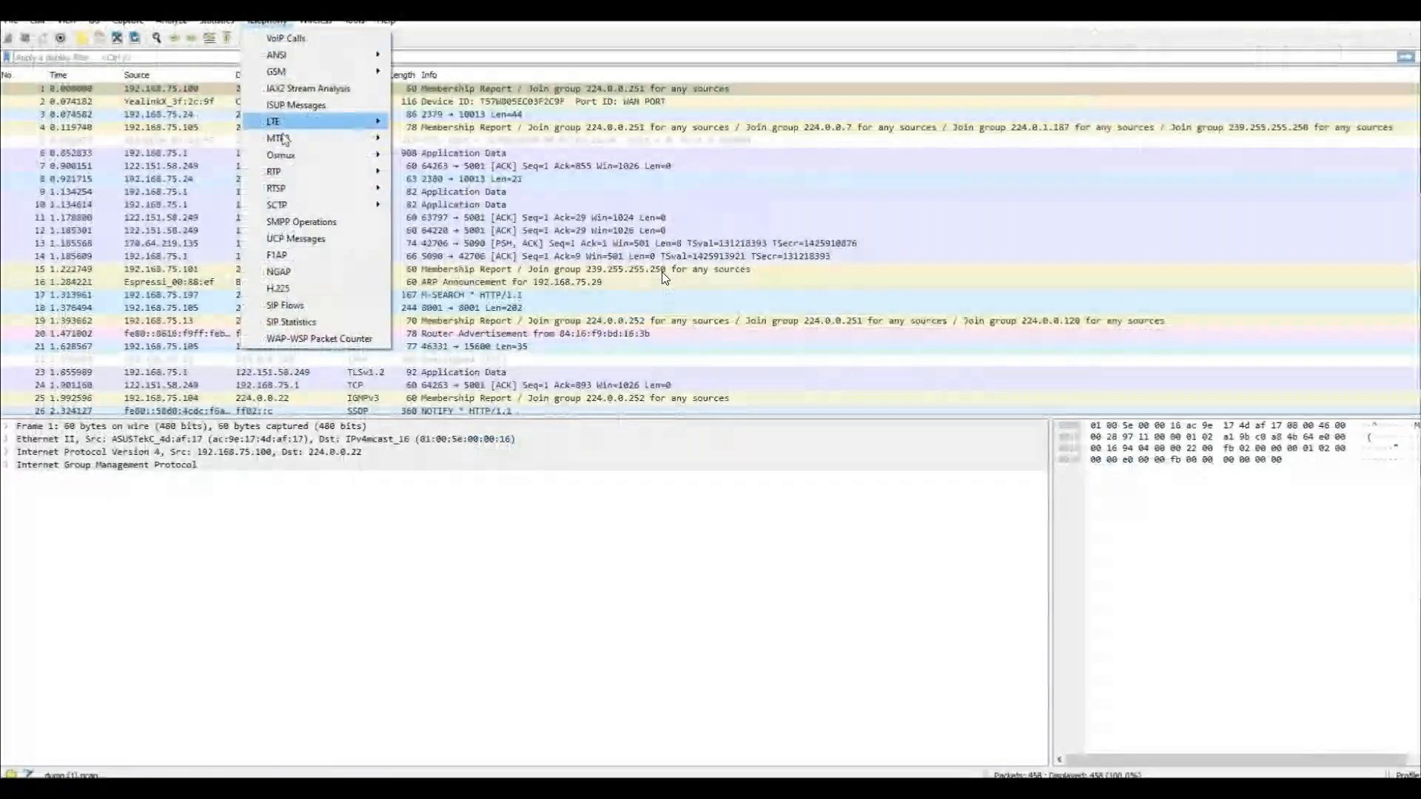
mouse_move(296, 171)
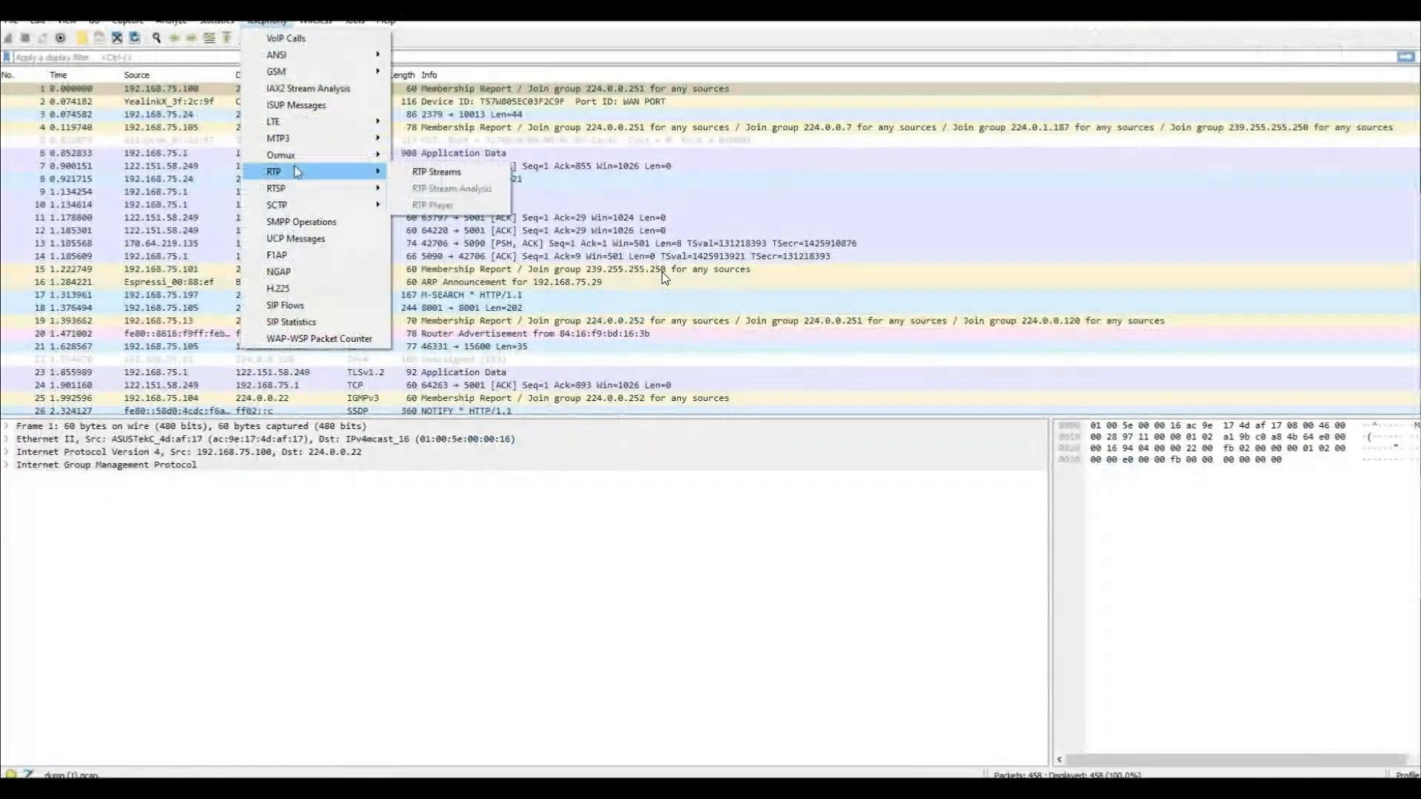
left_click(414, 171)
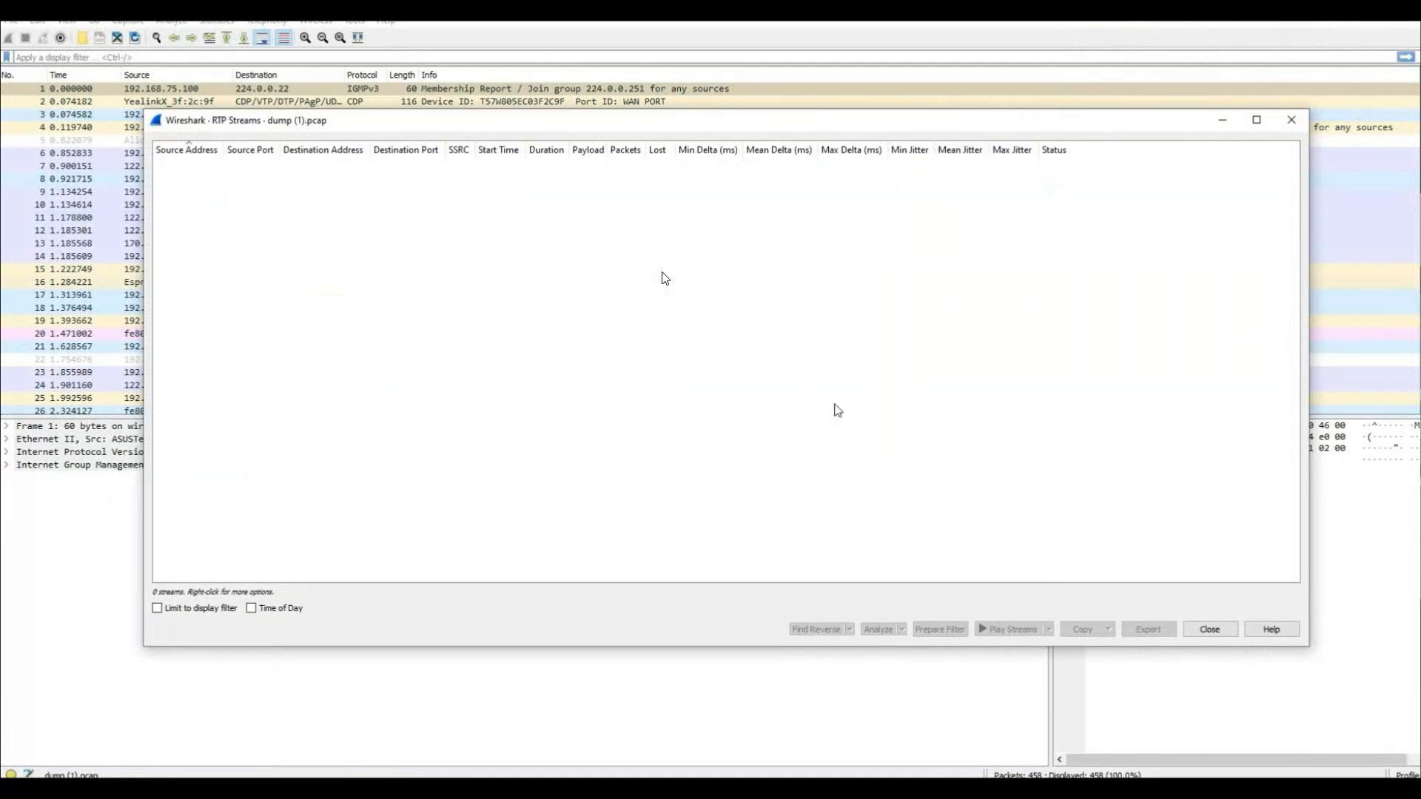
left_click(1280, 123)
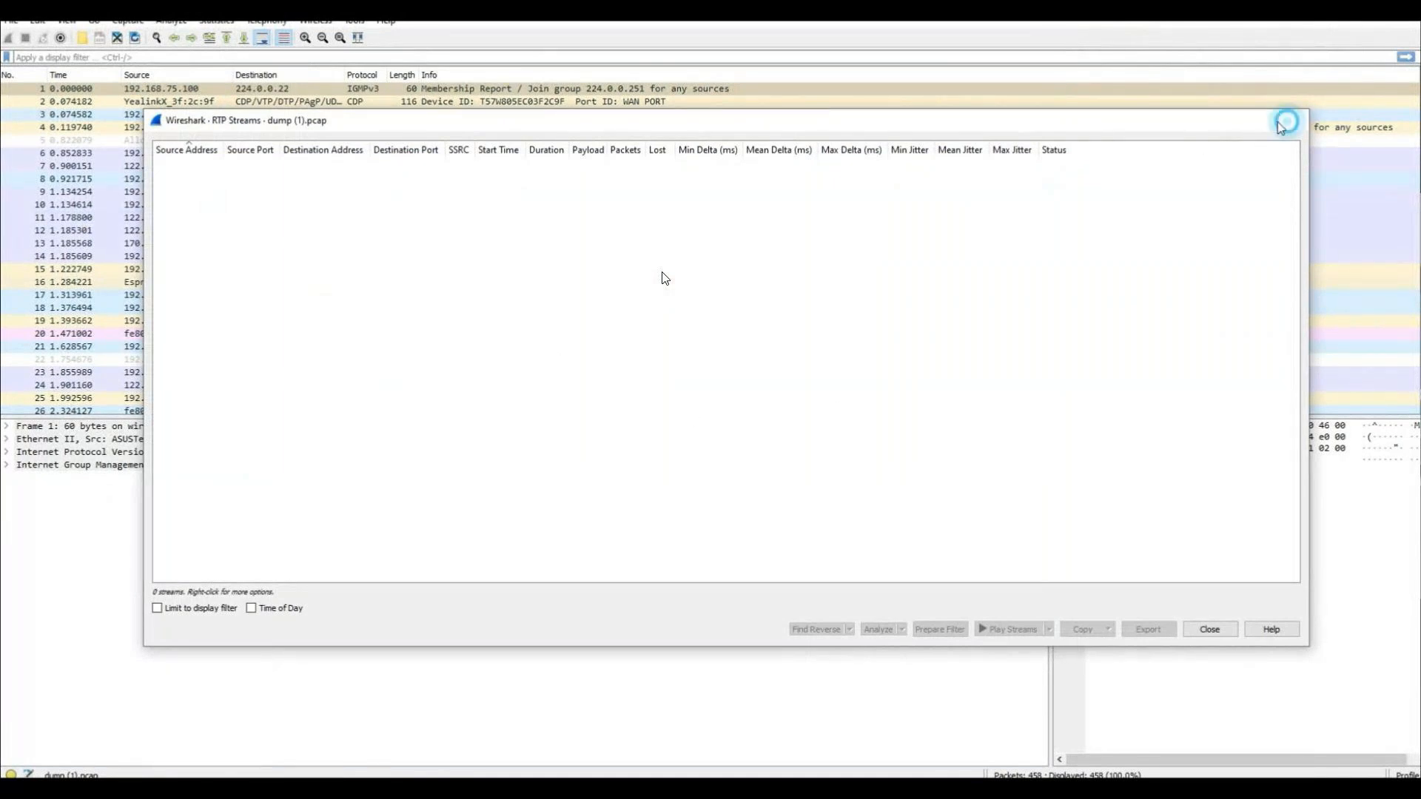
- Show the combined flow sequence of both completed SIP calls in dump (1).pcap, examine it and close the diagram
left_click(276, 23)
left_click(275, 39)
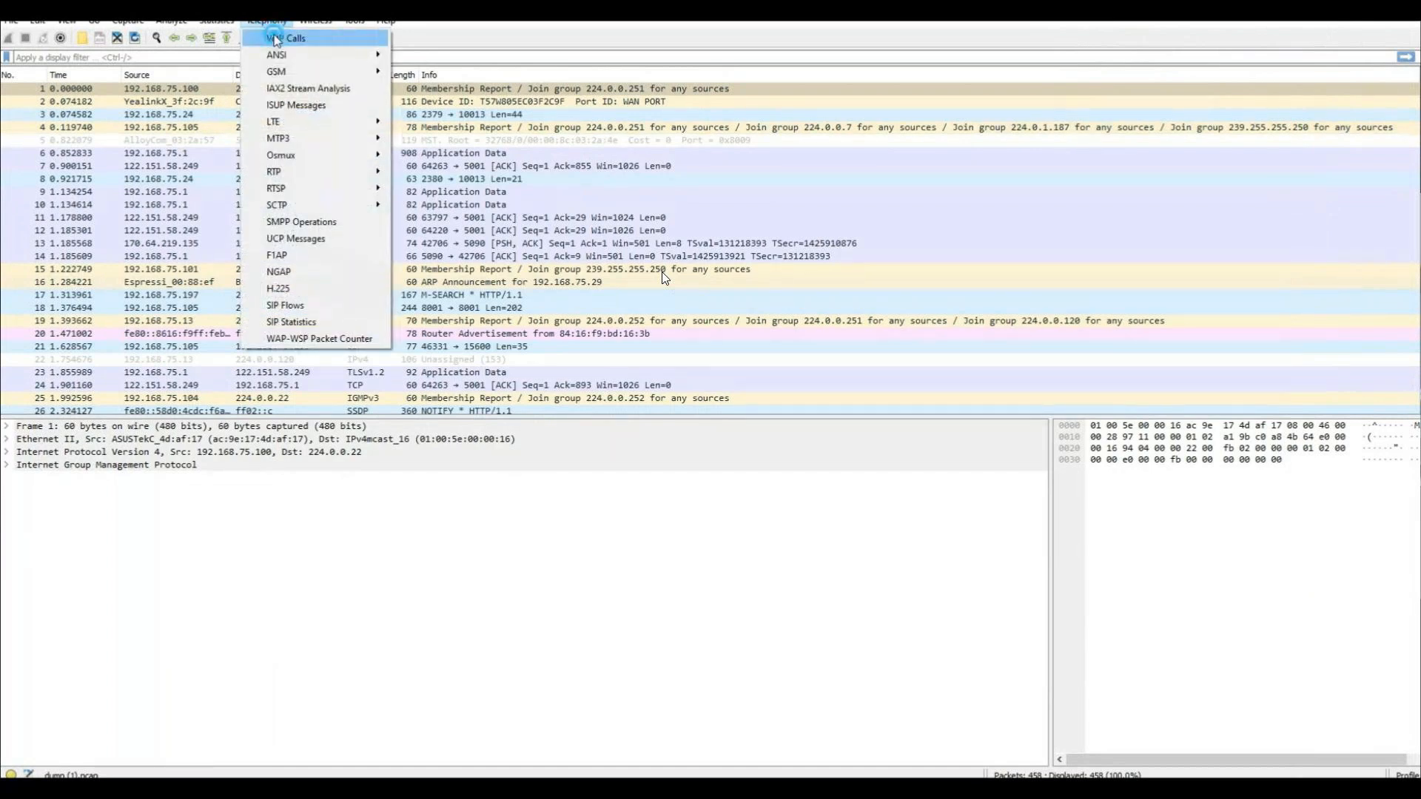
left_click(417, 319, "shift")
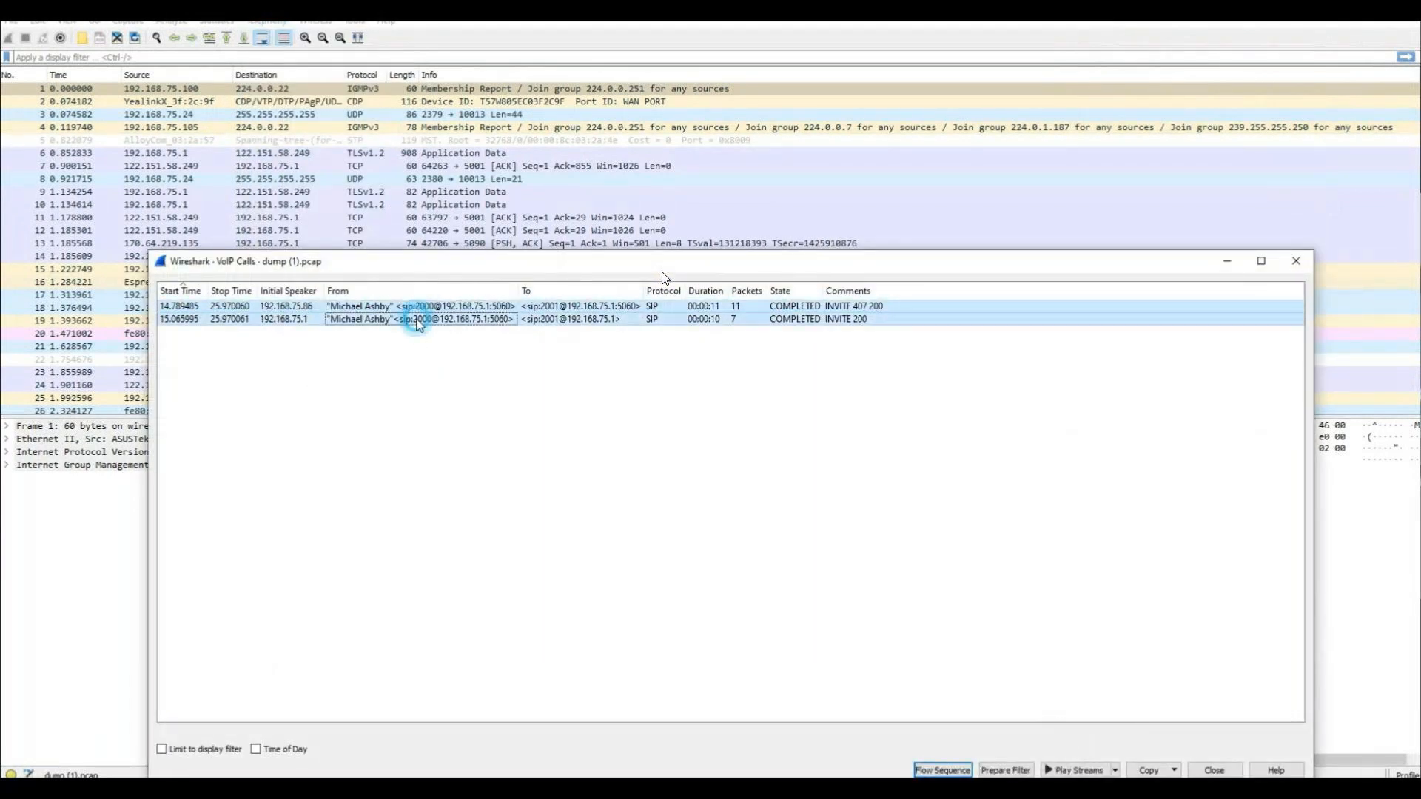
left_click(940, 769)
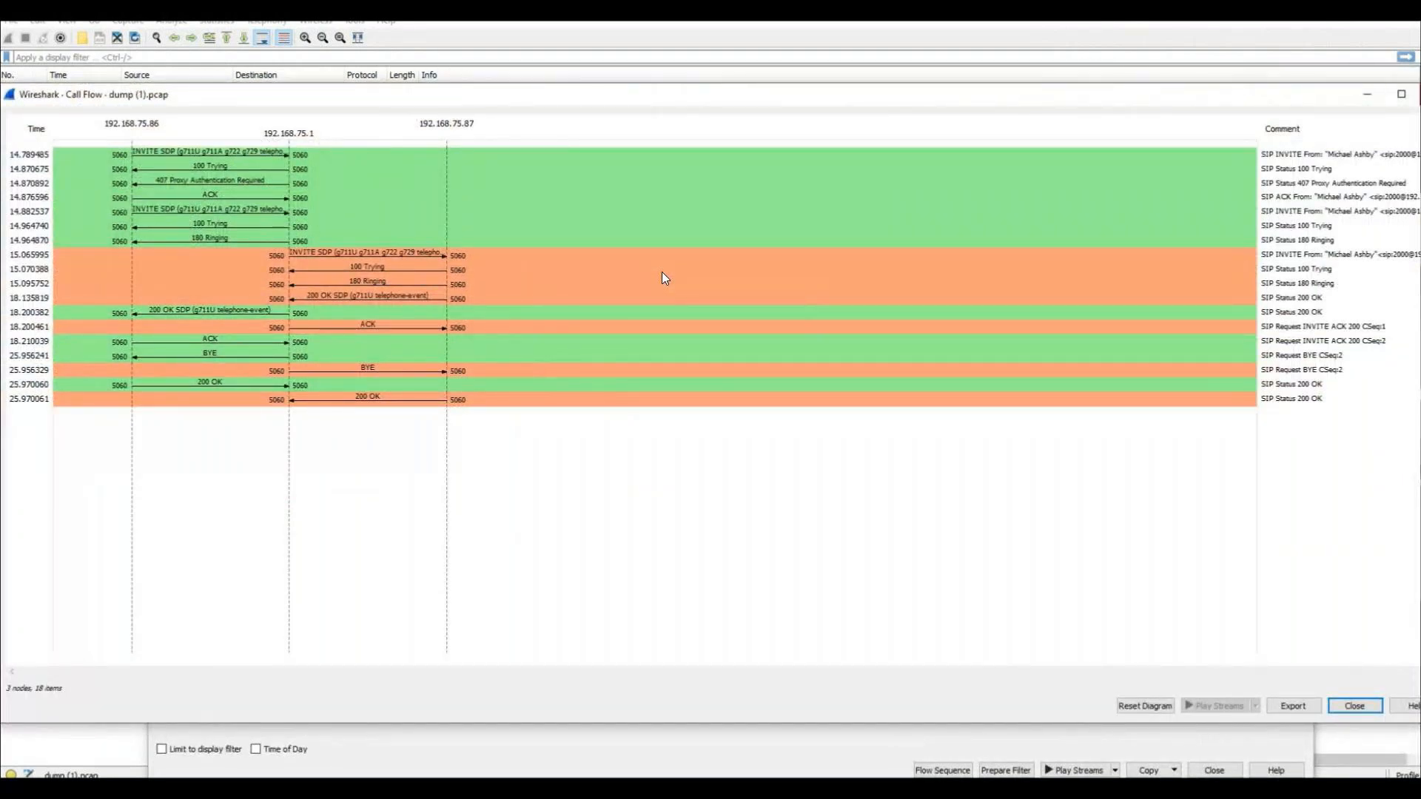
key("Escape")
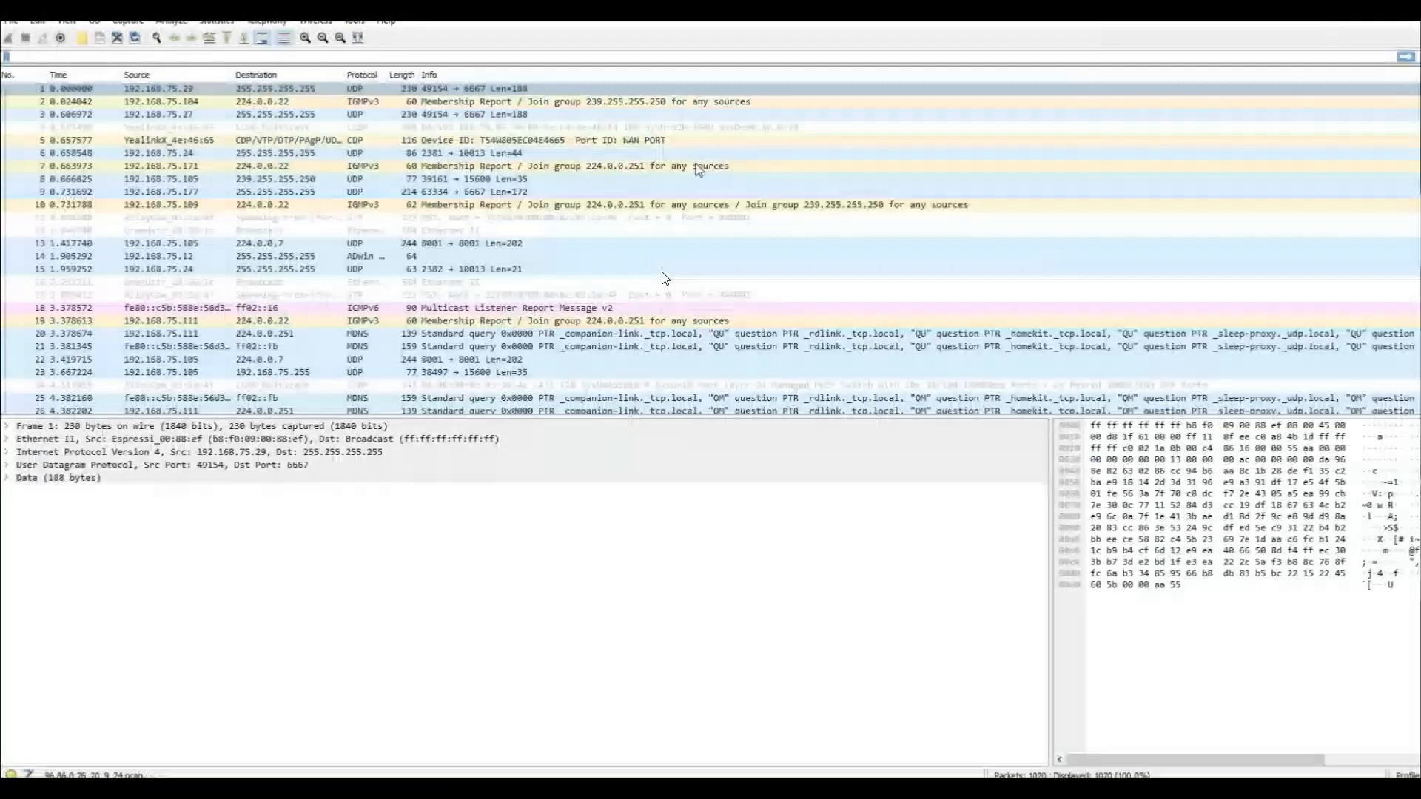
- List the RTP streams of 96.86.0.76_20_9_24.pcap and prepare a display filter from both streams between 192.168.75.86 and 192.168.75.87
left_click(267, 20)
mouse_move(351, 178)
left_click(426, 172)
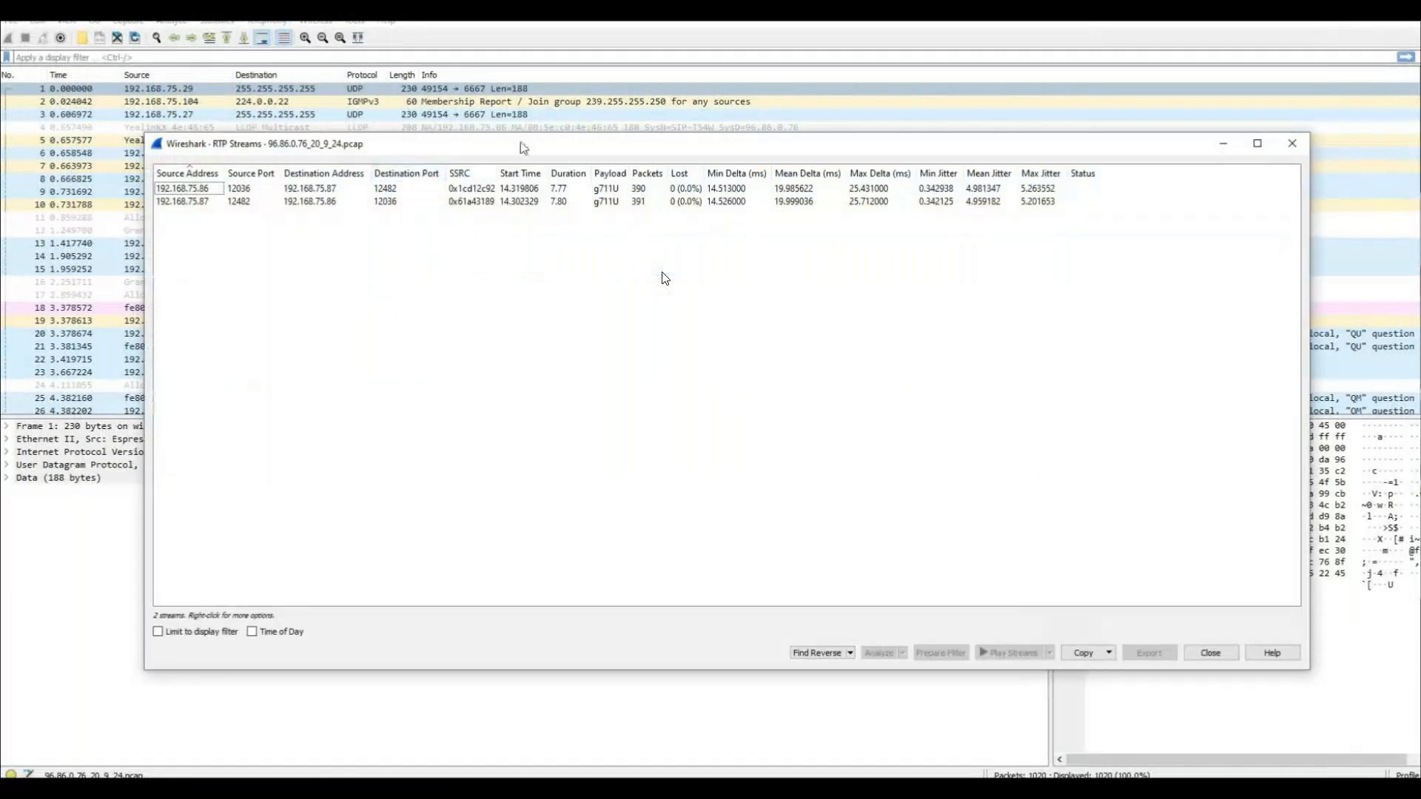
left_click(318, 189)
left_click(319, 203, "ctrl")
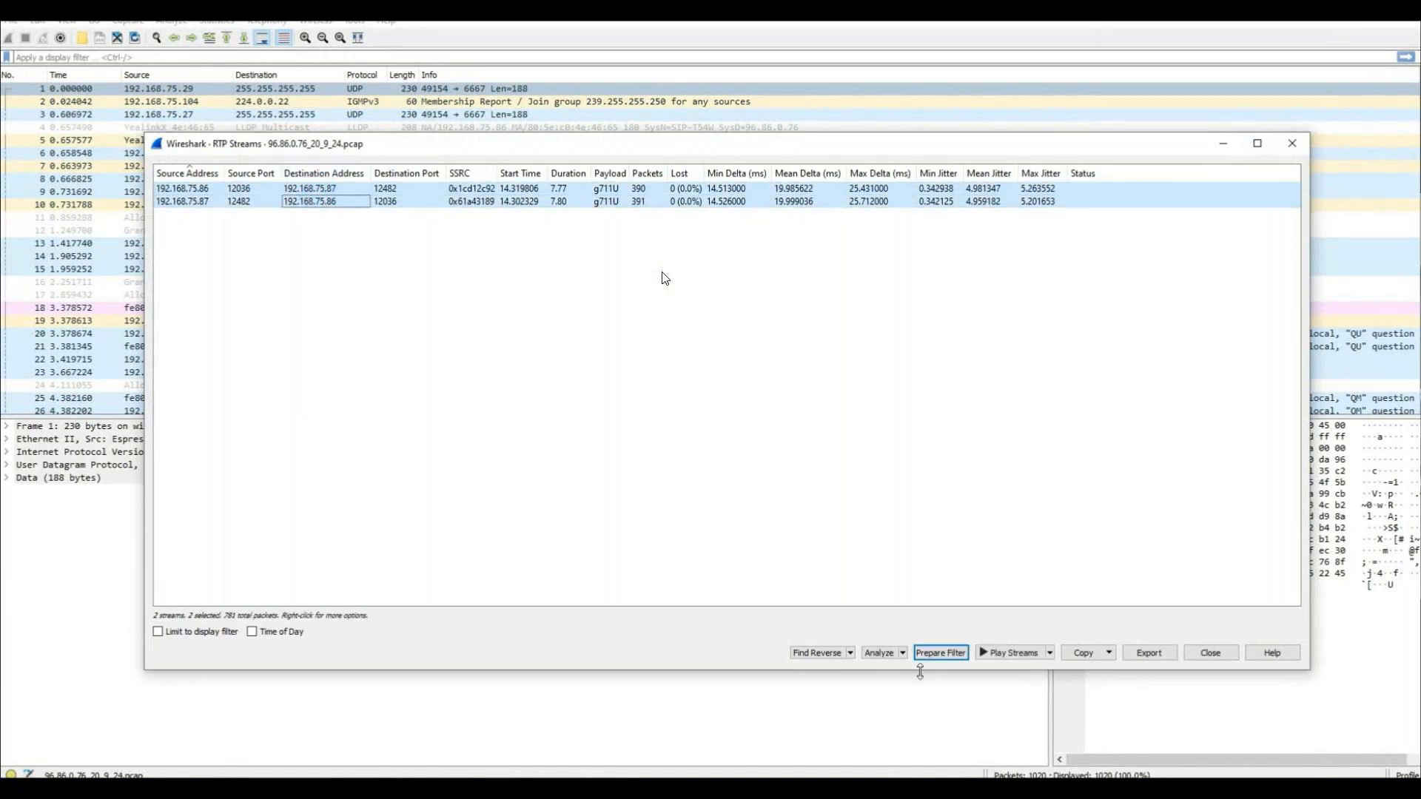
left_click(937, 655)
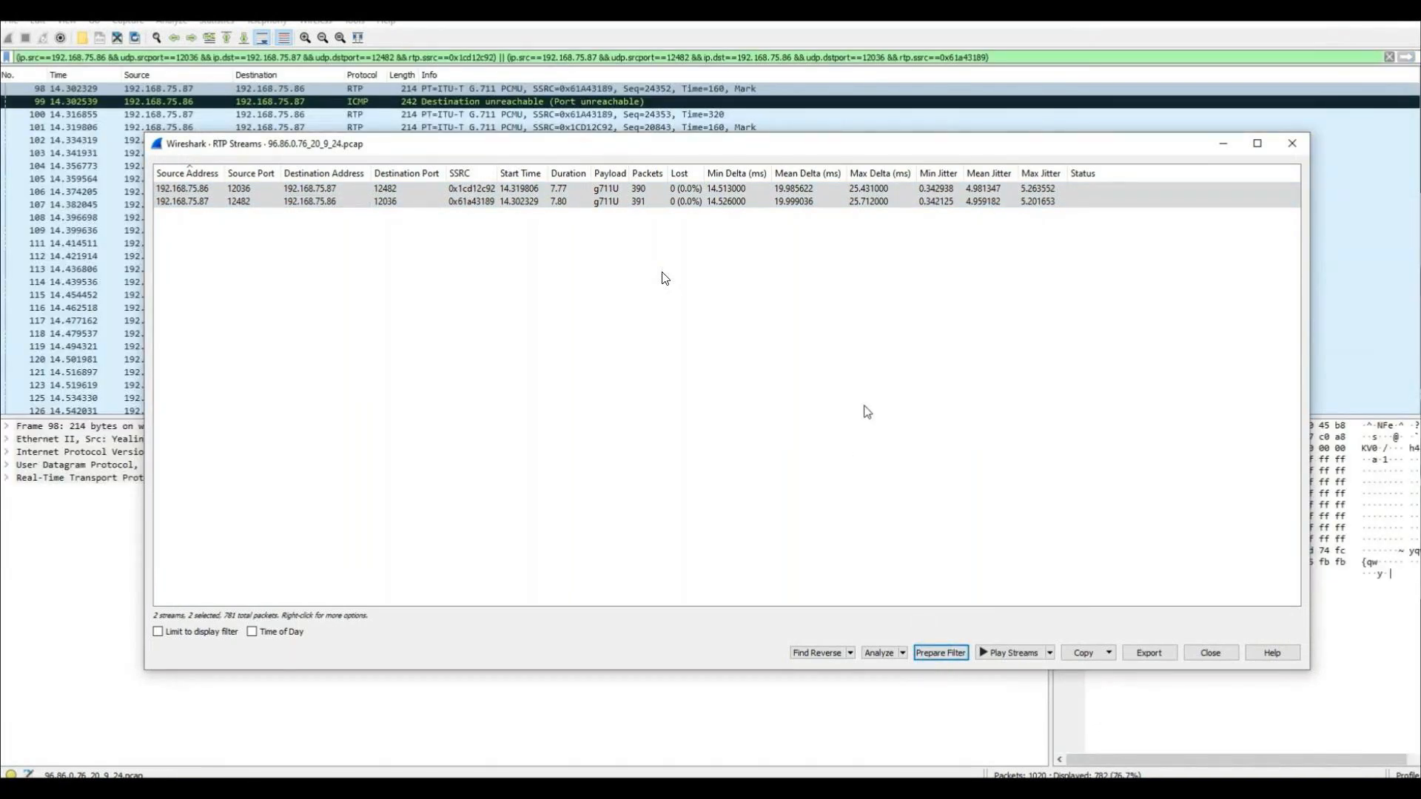
- Load both RTP streams into the RTP Player and examine the waveform of each stream
left_click(999, 653)
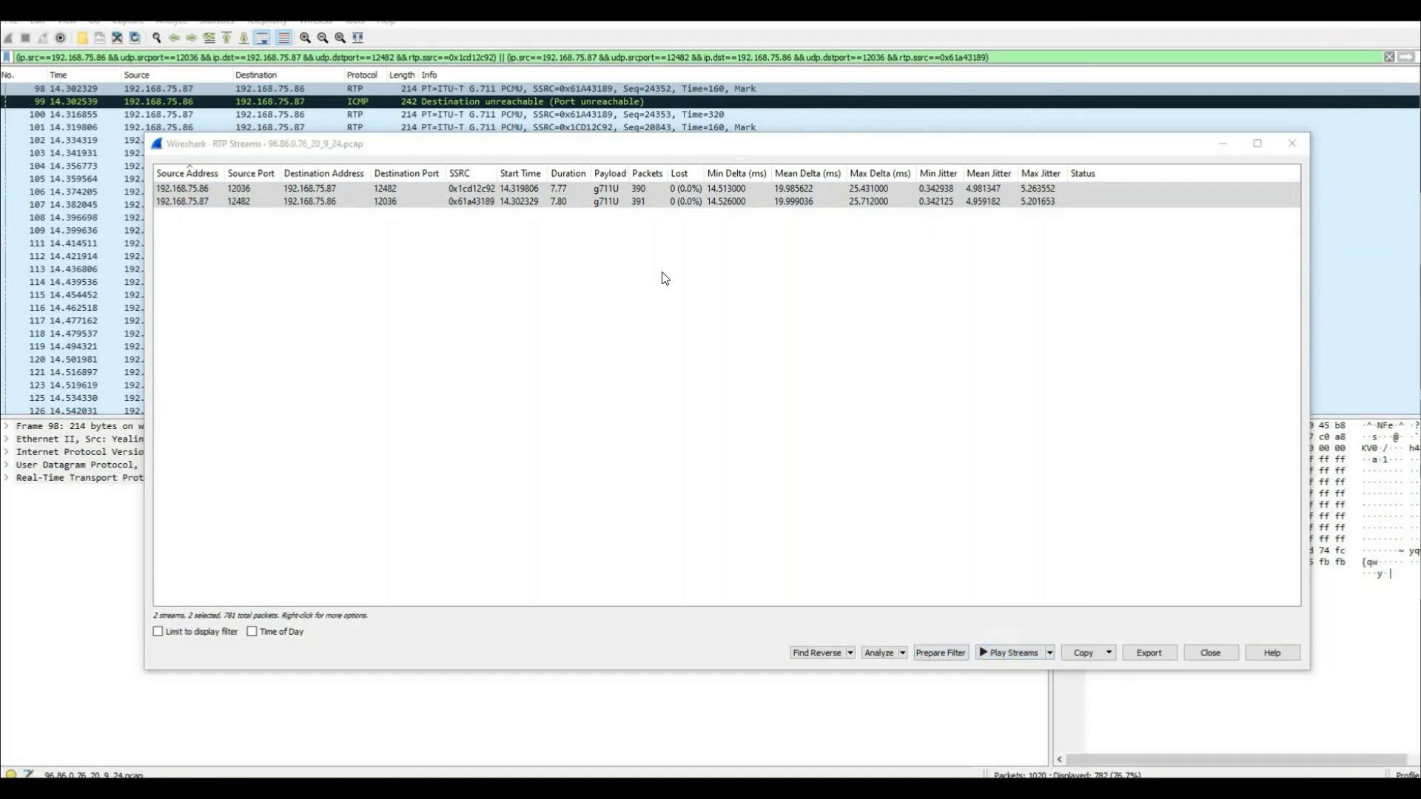
left_click_drag(730, 128, 536, 41)
left_click(218, 590)
left_click(218, 601, "ctrl")
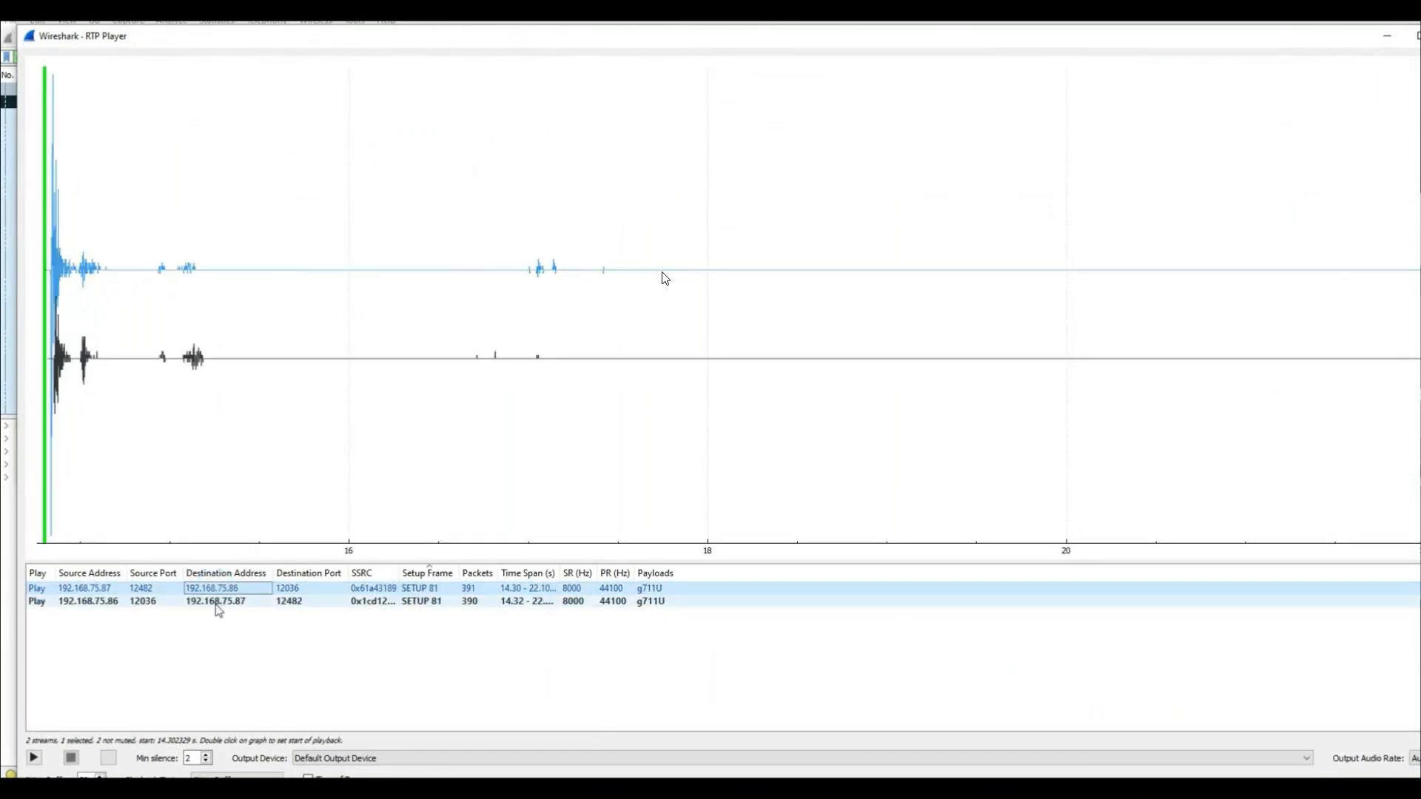
left_click(214, 592)
left_click(215, 600)
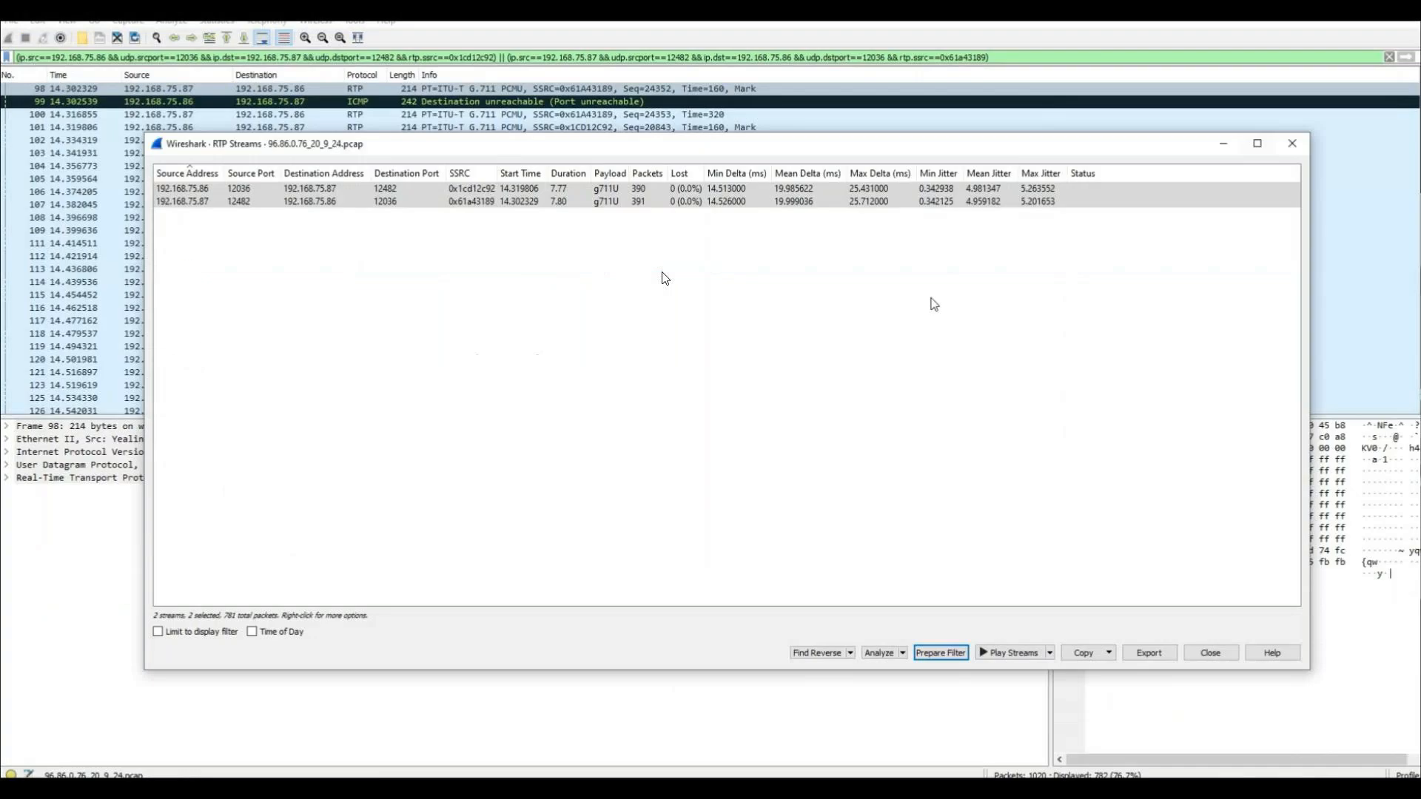
- Analyze both RTP streams, examining the delta, jitter and packet loss statistics of each stream and the graph
left_click(881, 653)
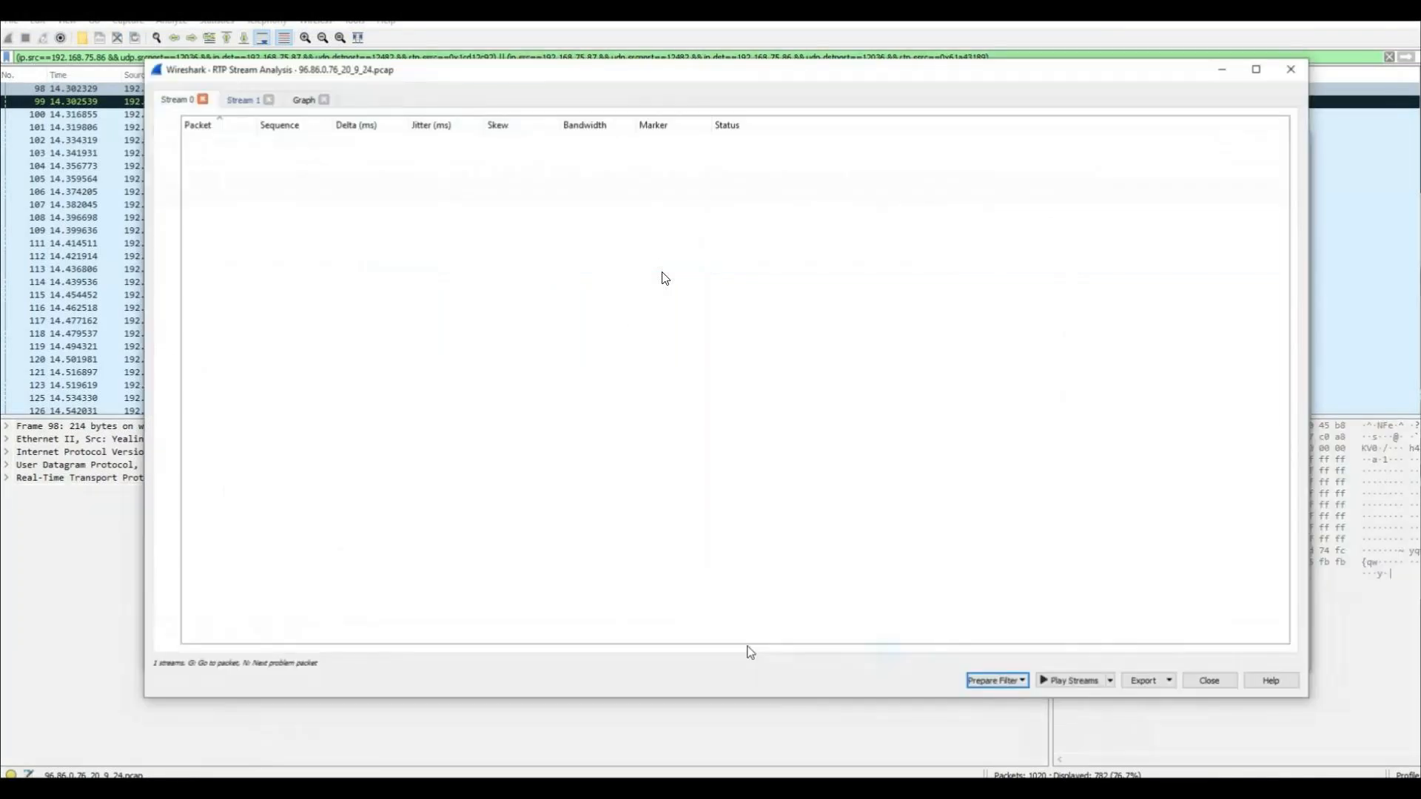
left_click(243, 104)
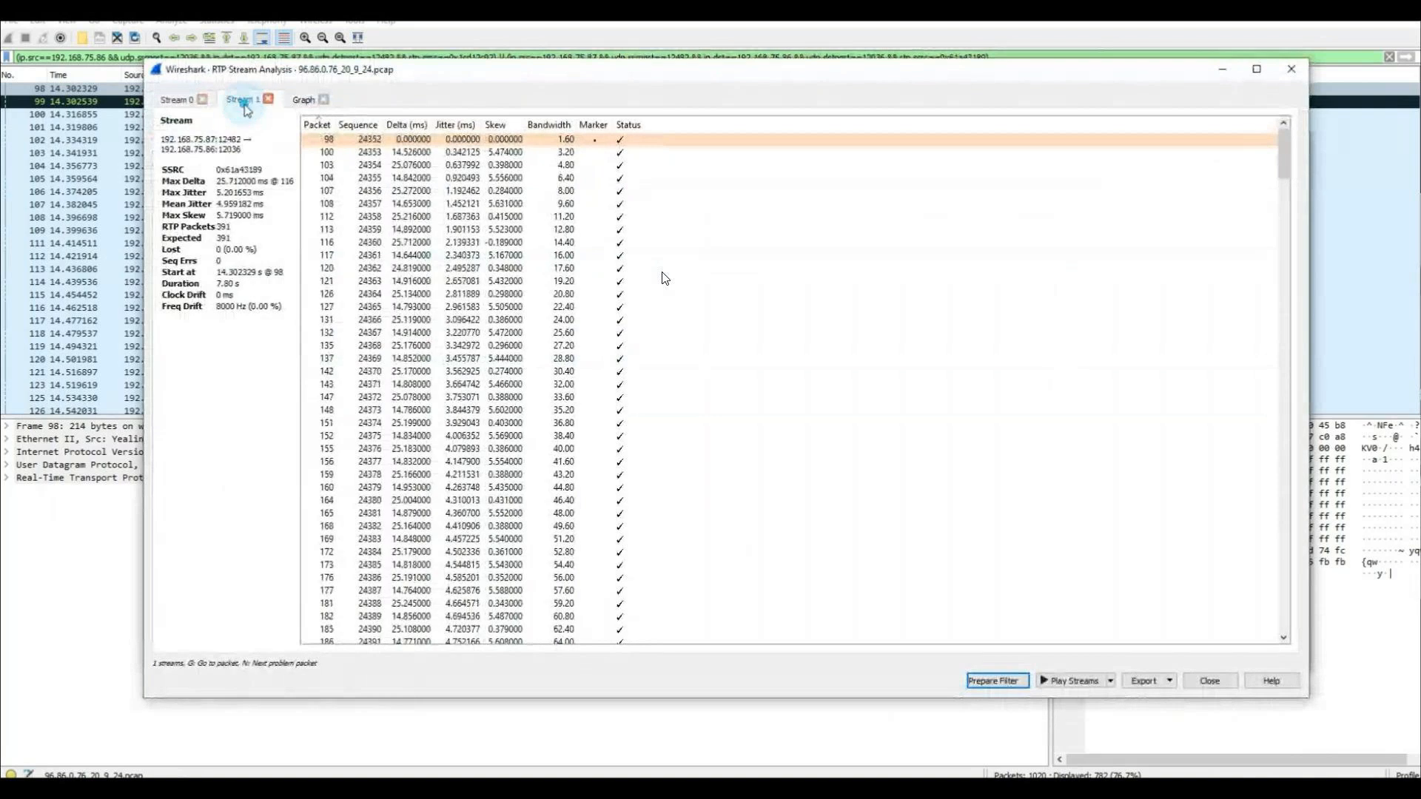
left_click(177, 101)
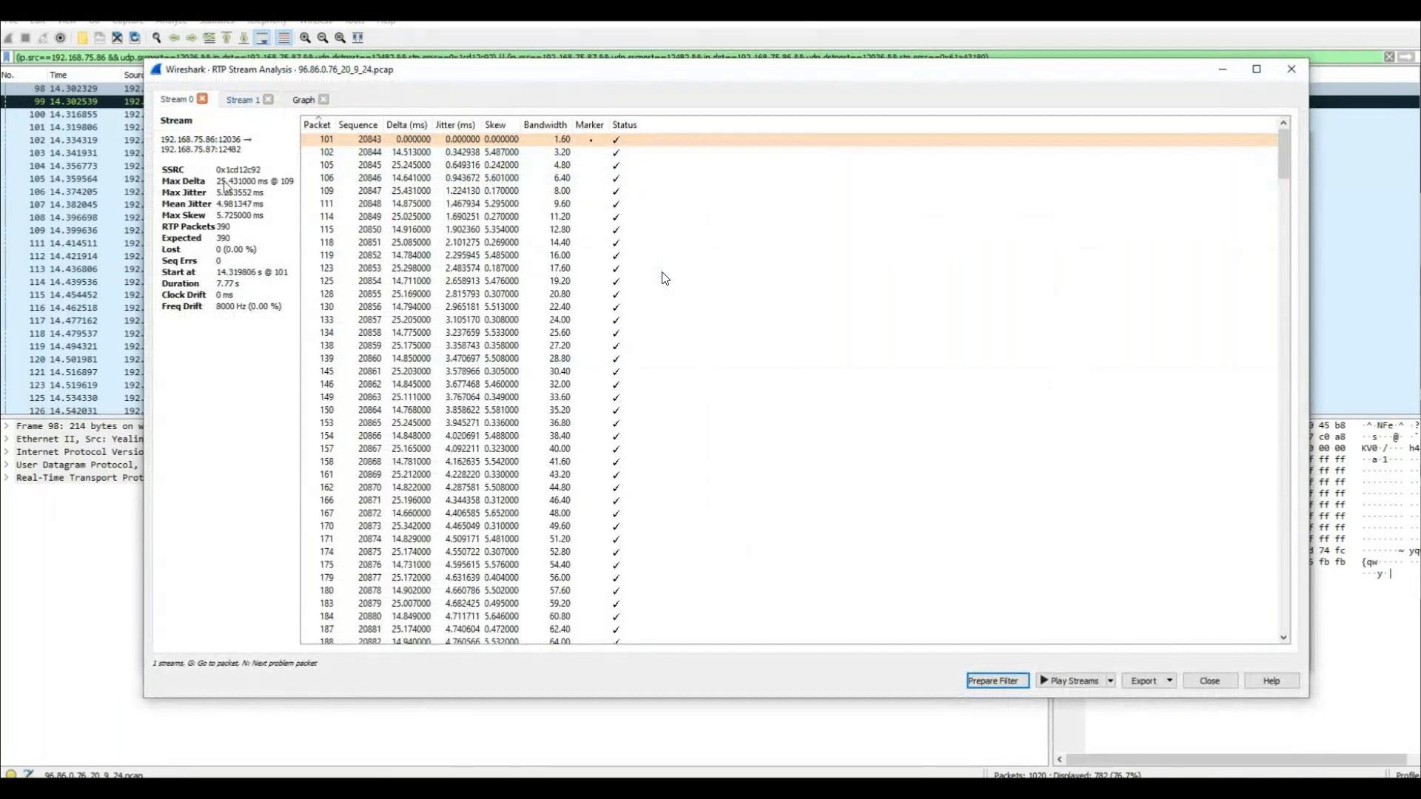
left_click_drag(164, 193, 201, 219)
left_click(197, 243)
left_click(250, 105)
left_click(300, 108)
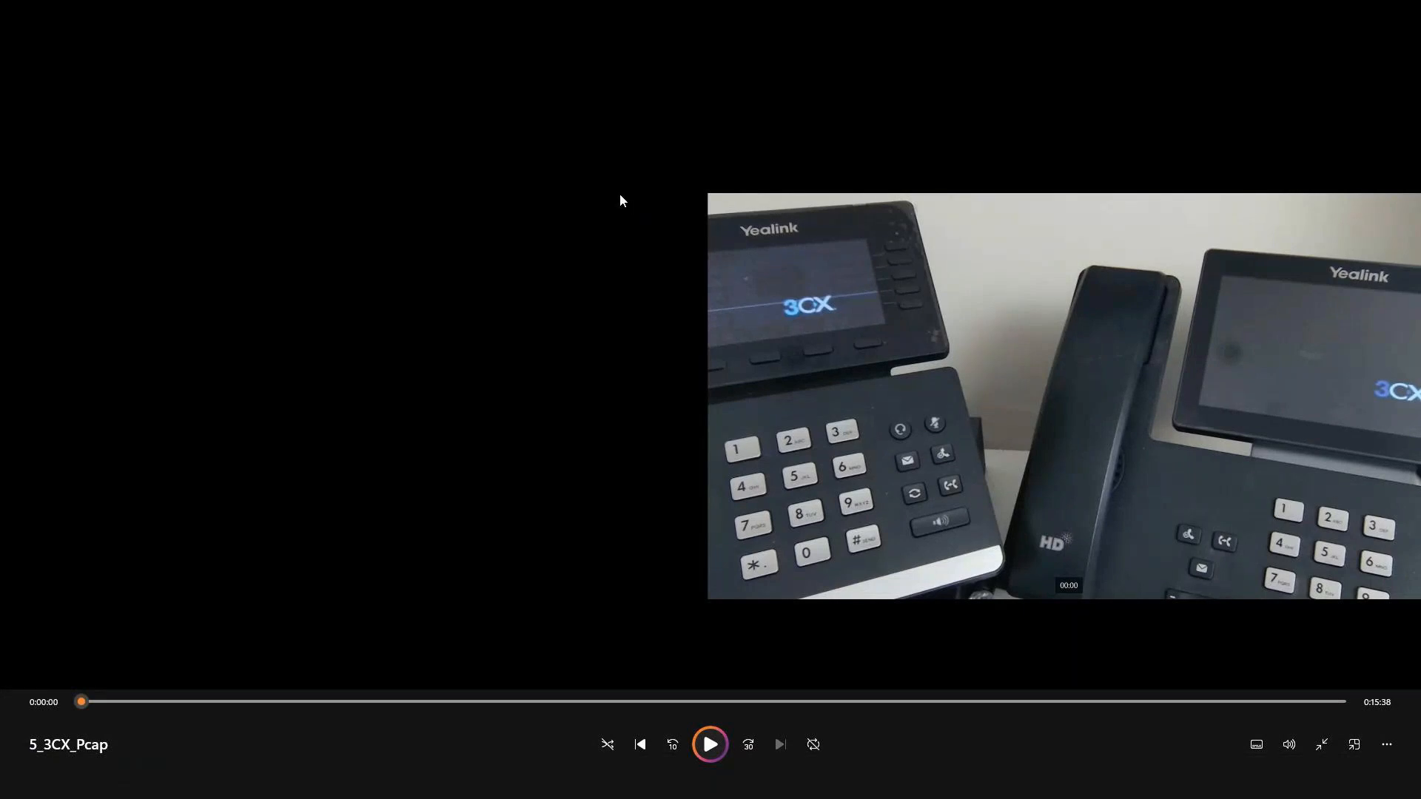
- Close the full-screen 5_3CX_Pcap video and advance the slide show to the "Any questions?" slide
key("Escape")
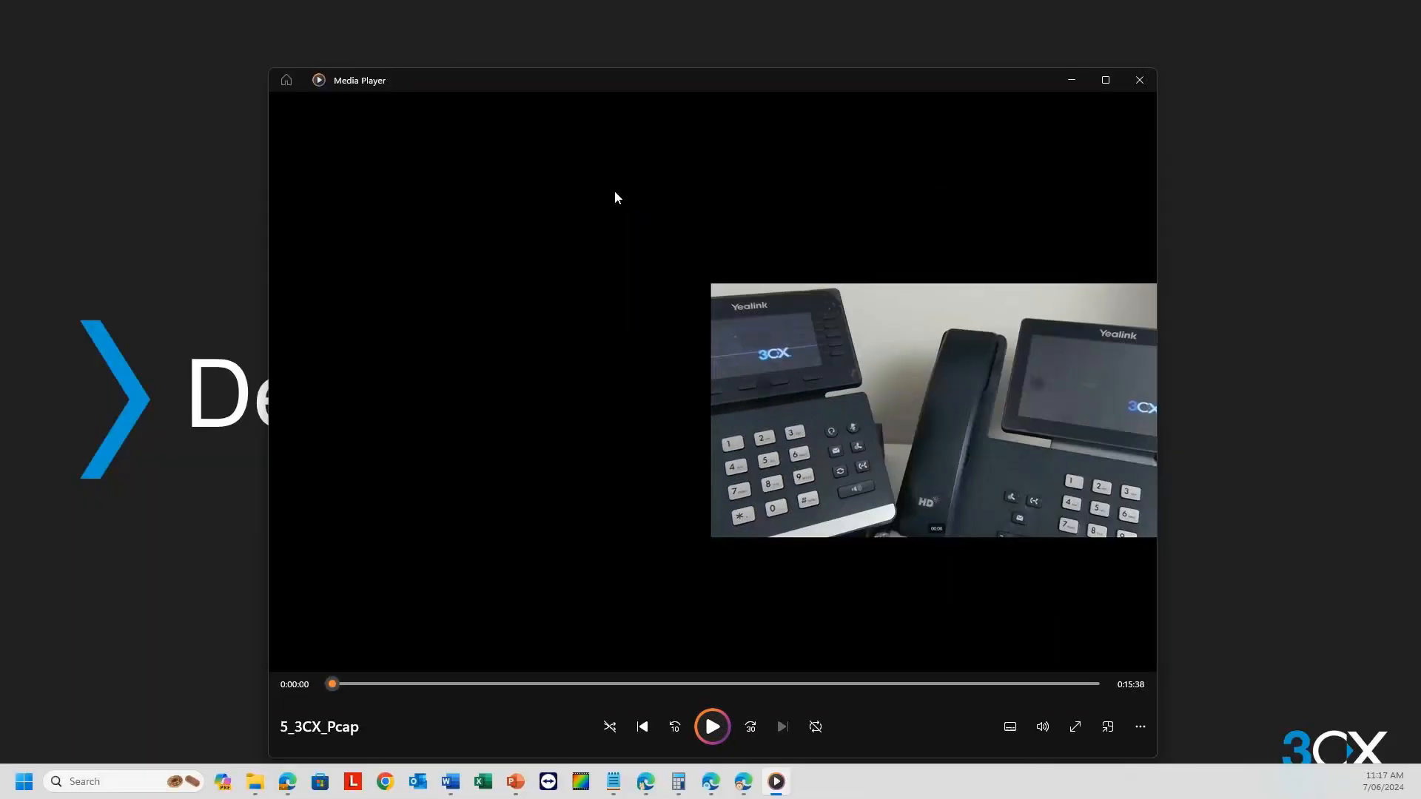
left_click(1144, 83)
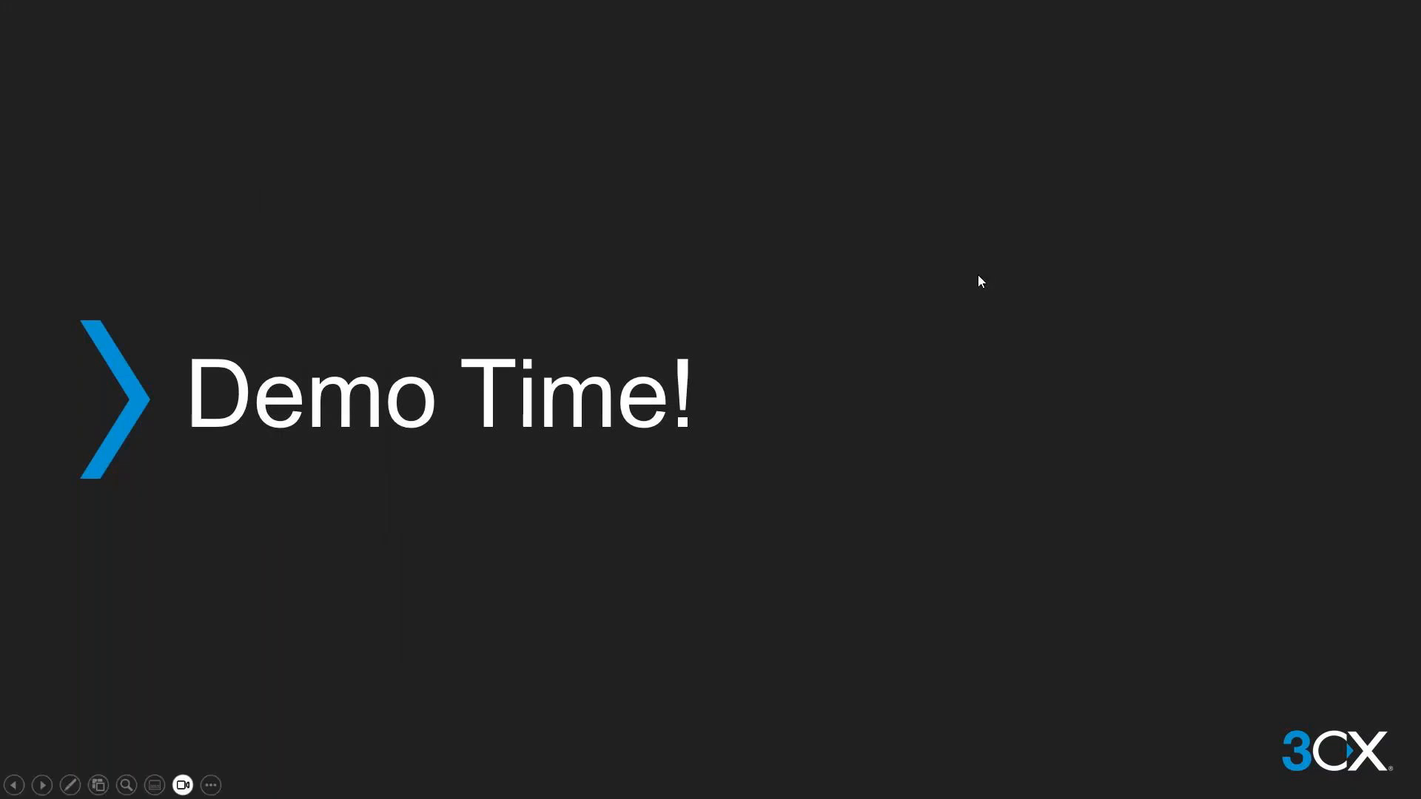
key("Right")
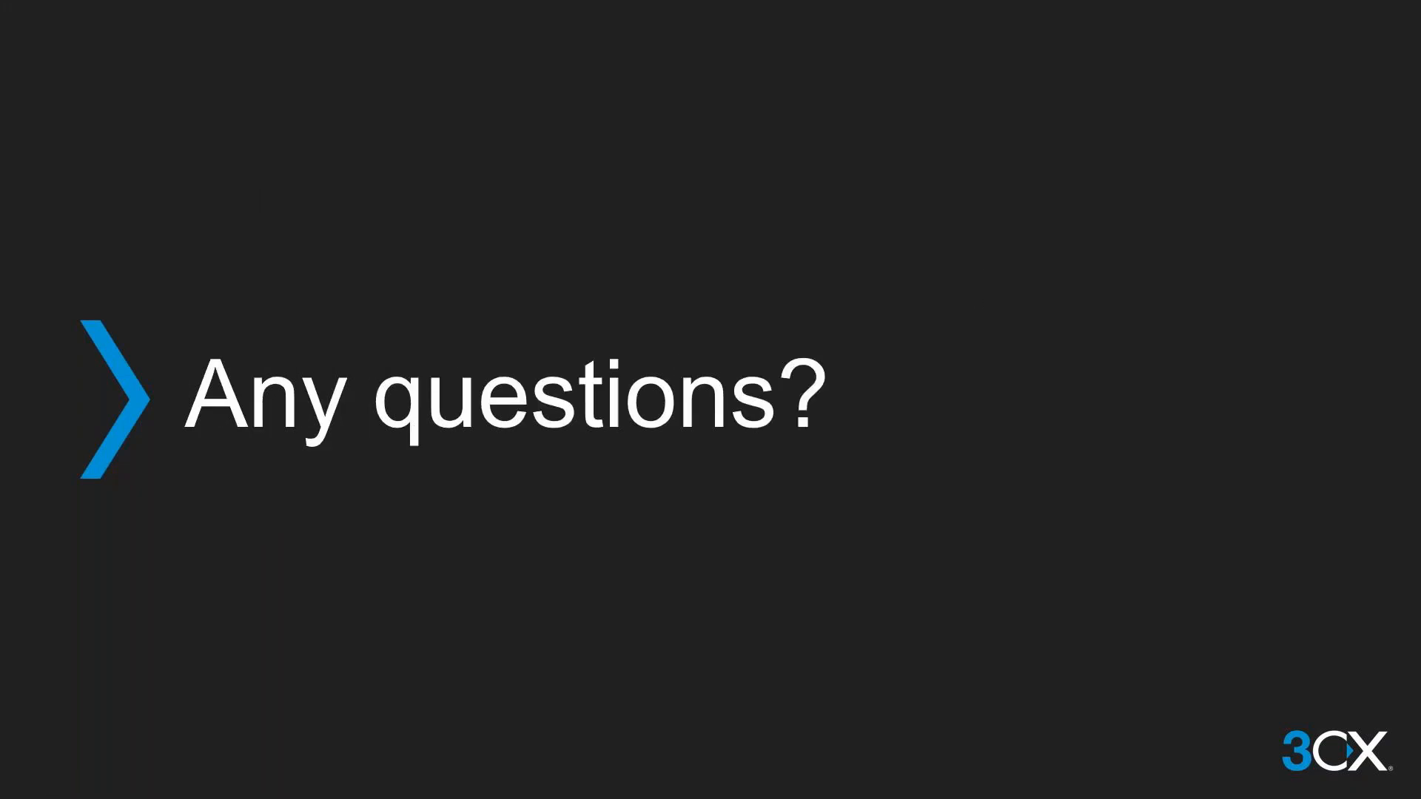